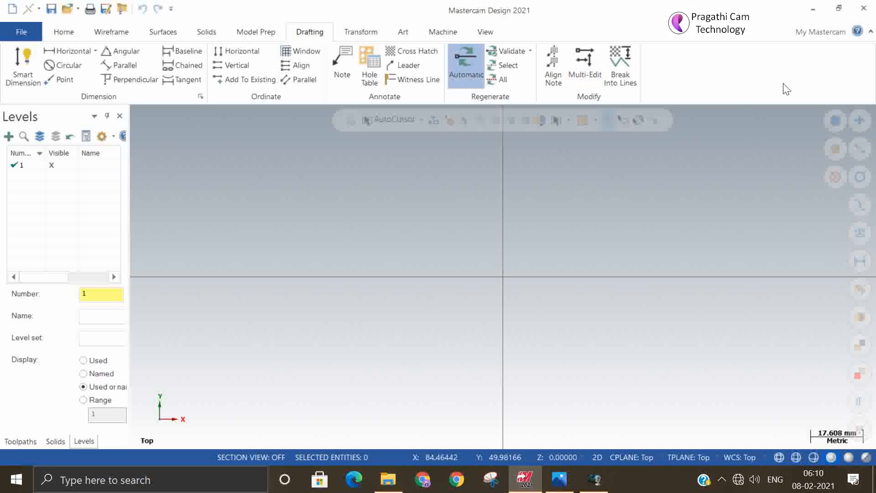
# Shrink the modelling window and bring up the Photos window beside it with the reference drawing ex26.JPG.
pyautogui.click(839, 8)
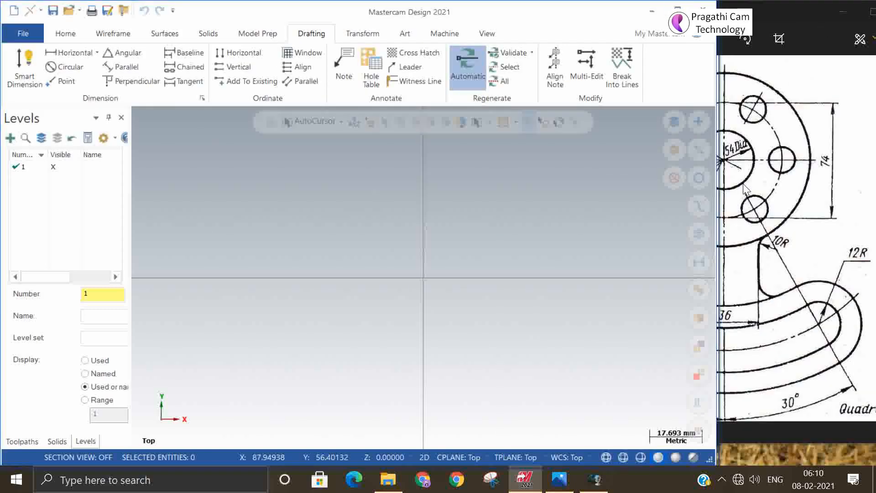
pyautogui.click(811, 177)
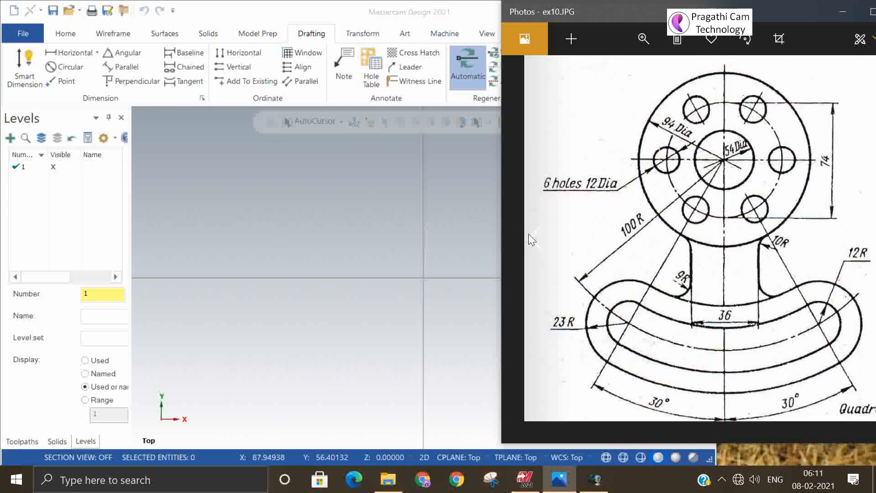
pyautogui.click(863, 244)
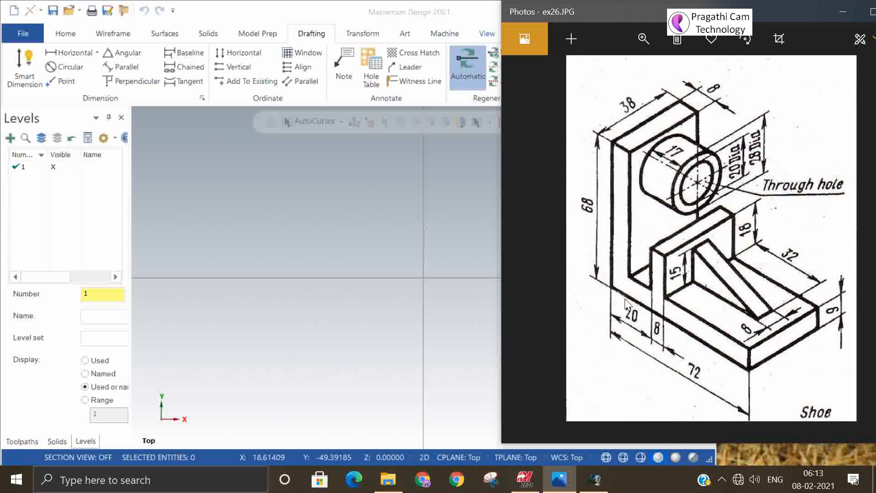
# Switch back to Mastercam and set the graphics view to isometric, keeping the reference drawing in sight.
pyautogui.click(318, 225)
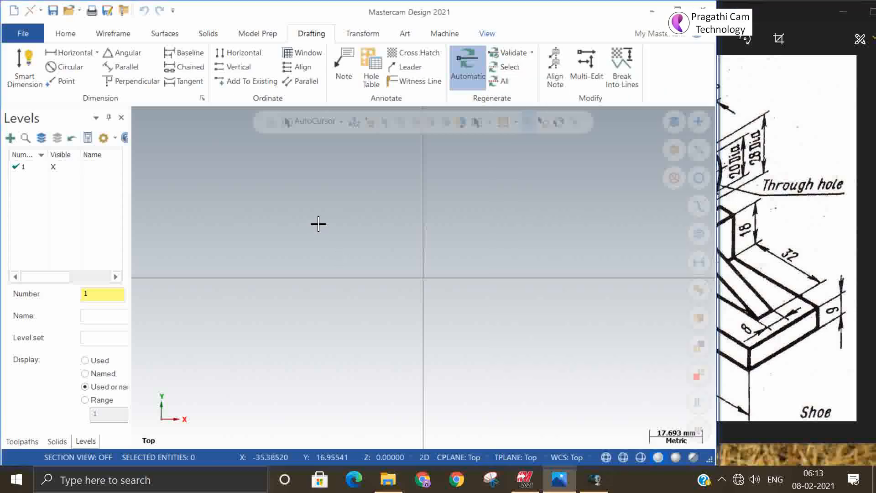
pyautogui.rightClick(370, 281)
pyautogui.click(404, 349)
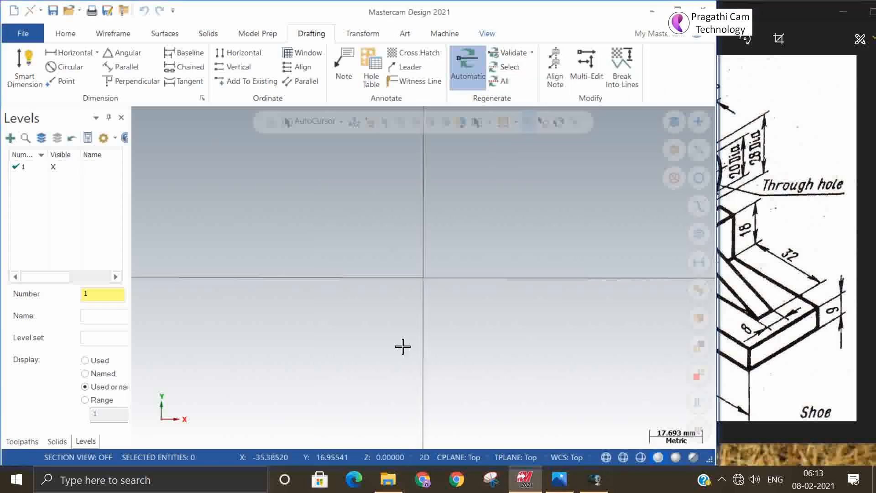
pyautogui.click(807, 380)
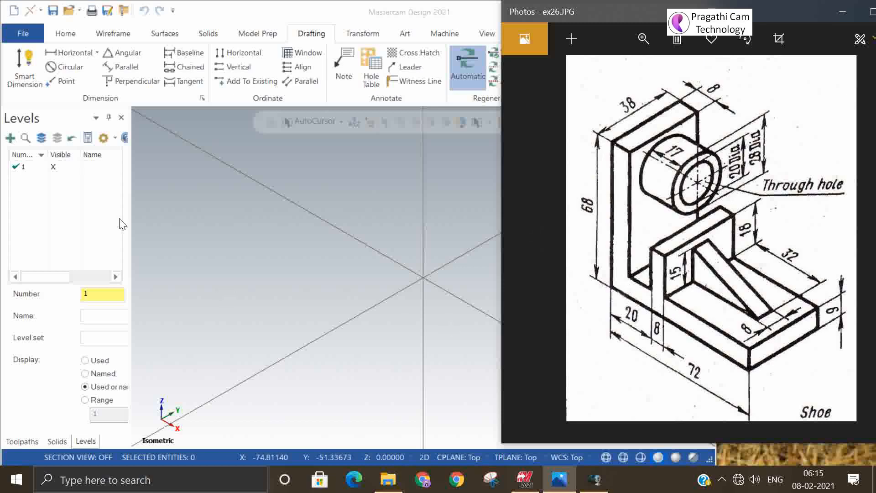
pyautogui.scroll(-2, 254, 243)
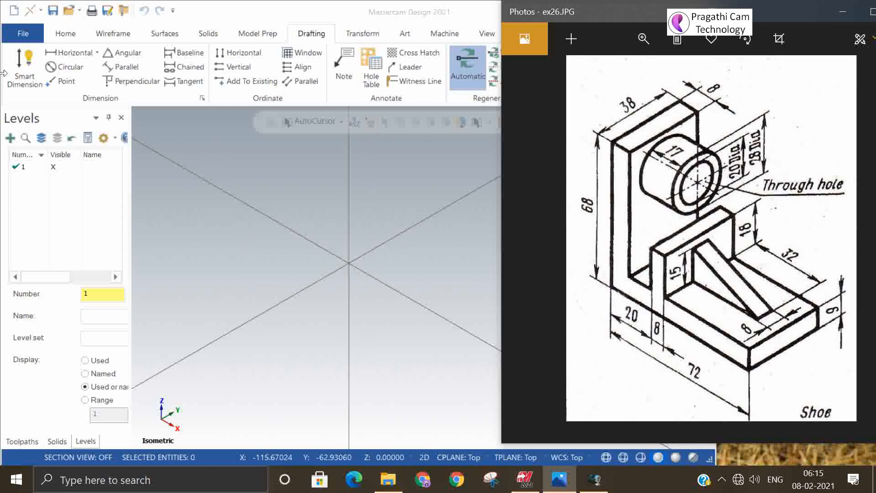
# Start the Line Endpoints command and set the construction plane to Front.
pyautogui.click(104, 37)
pyautogui.click(91, 59)
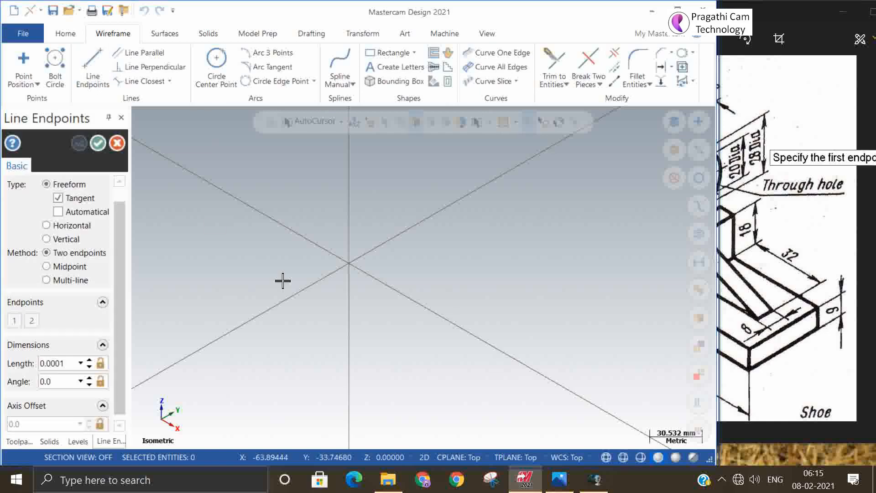
pyautogui.click(842, 353)
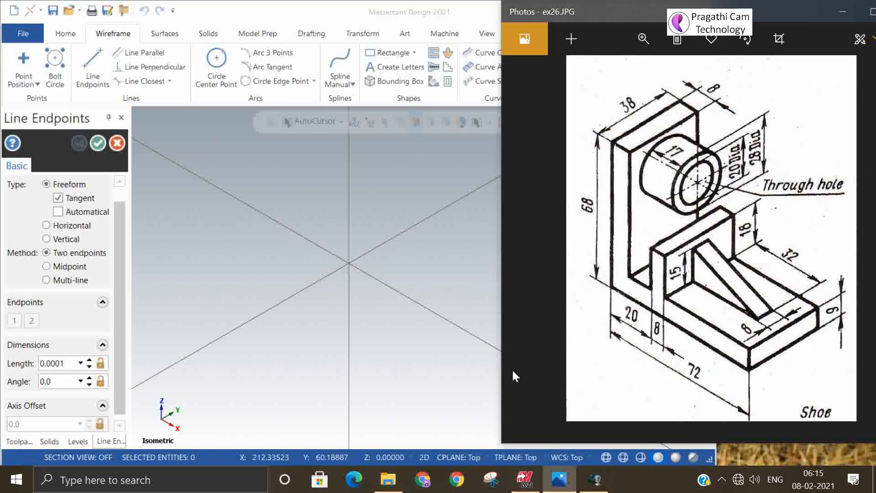
pyautogui.click(351, 269)
pyautogui.click(453, 461)
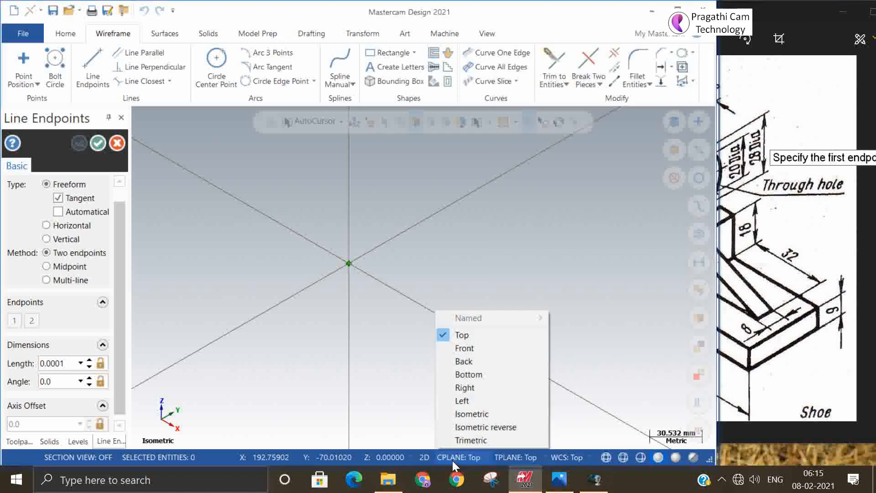
pyautogui.click(480, 349)
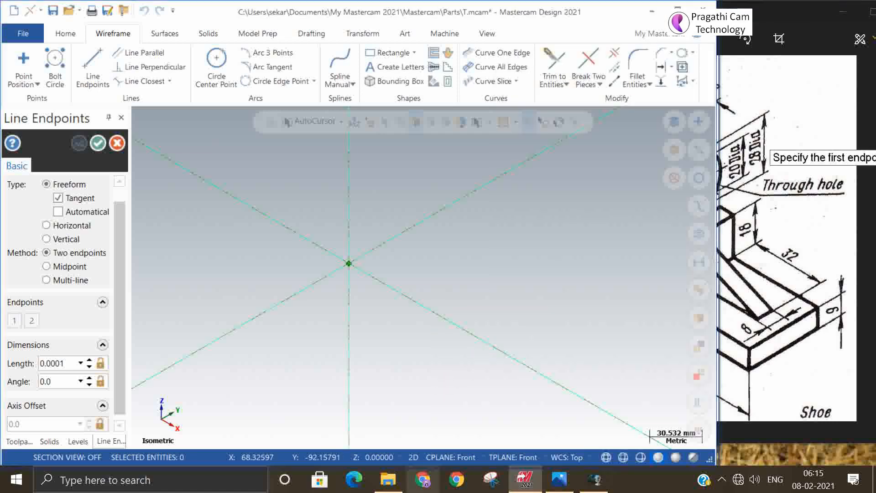
pyautogui.click(730, 380)
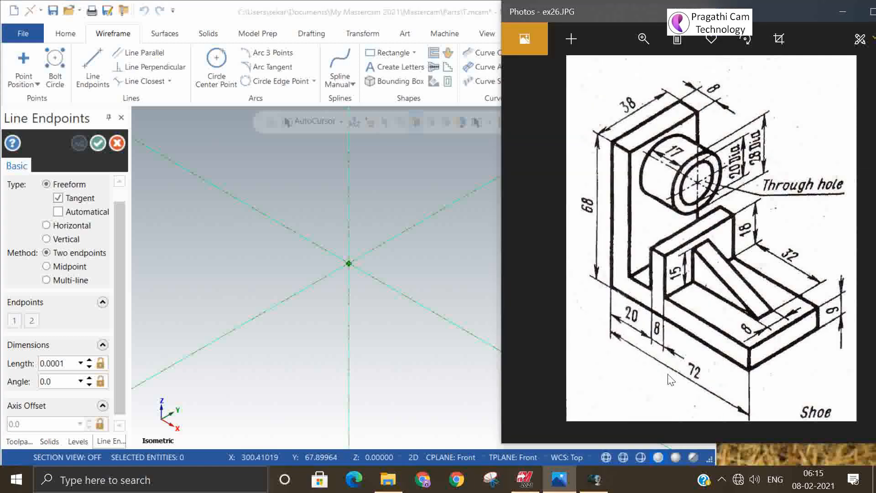
pyautogui.click(92, 73)
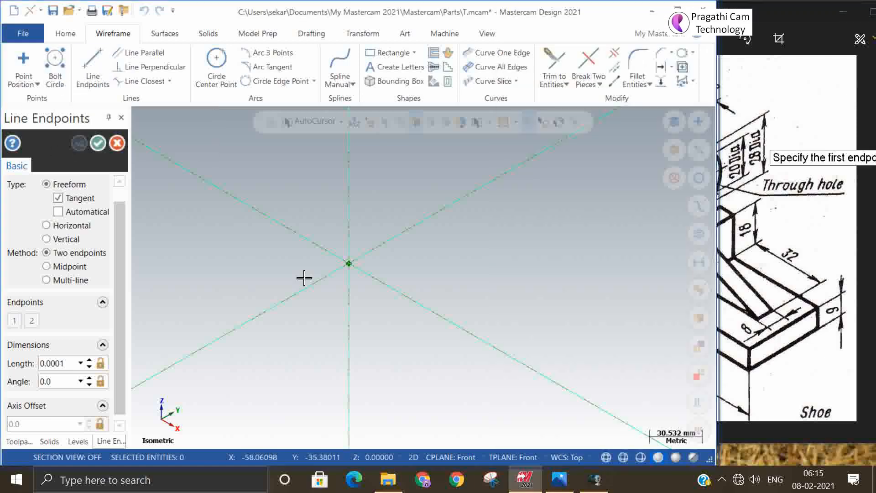
pyautogui.click(359, 272)
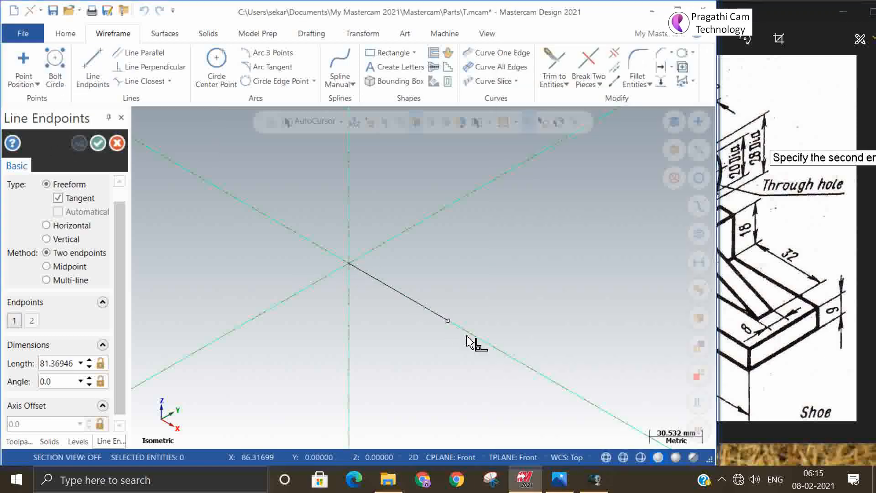
pyautogui.click(492, 354)
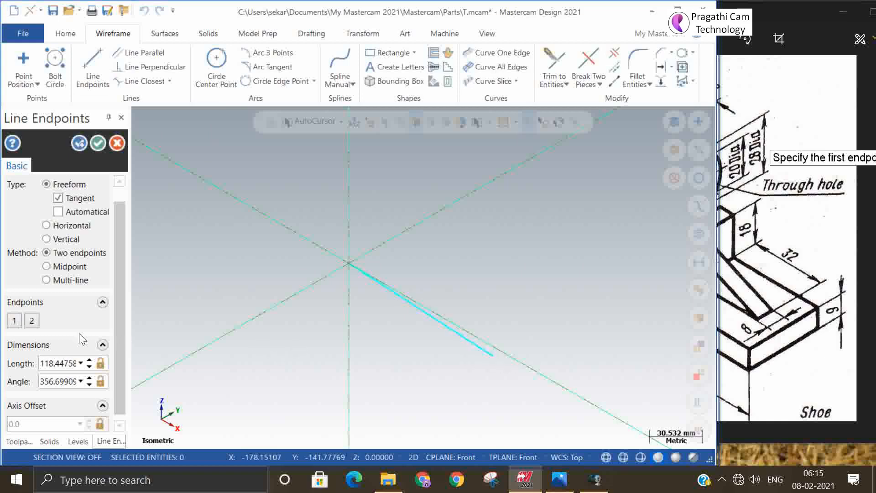
pyautogui.click(57, 225)
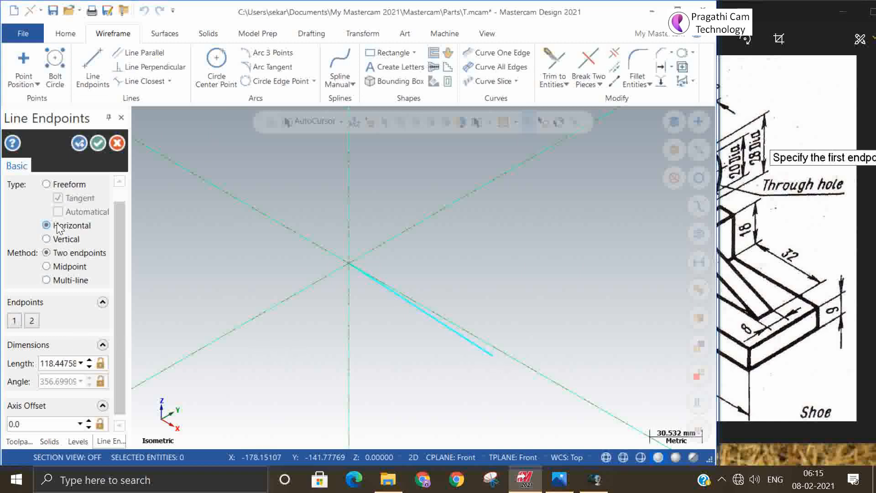
pyautogui.doubleClick(69, 363)
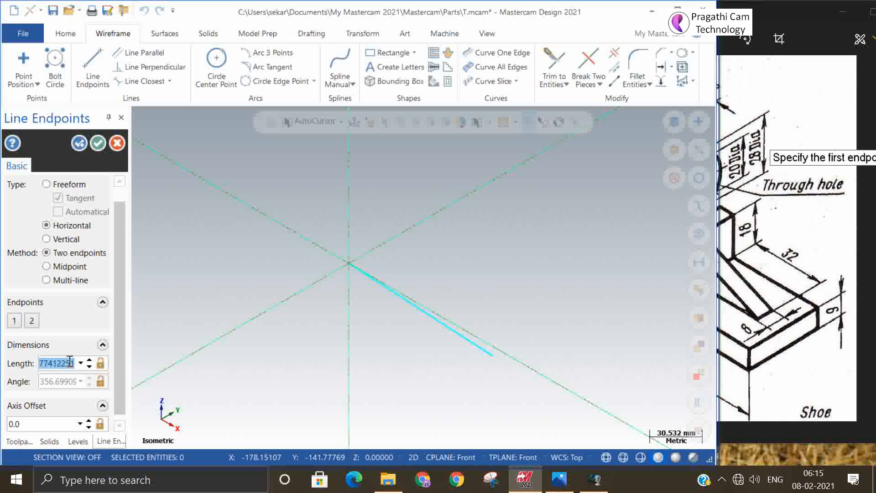
pyautogui.click(118, 144)
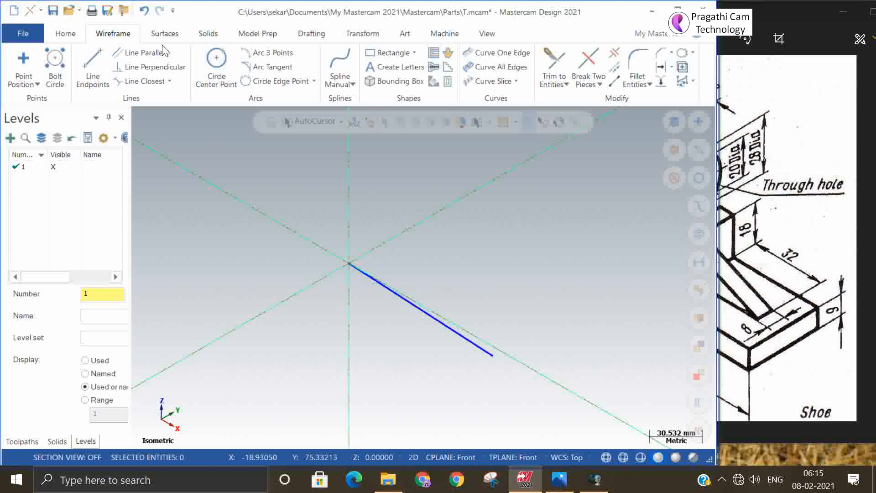
pyautogui.click(145, 10)
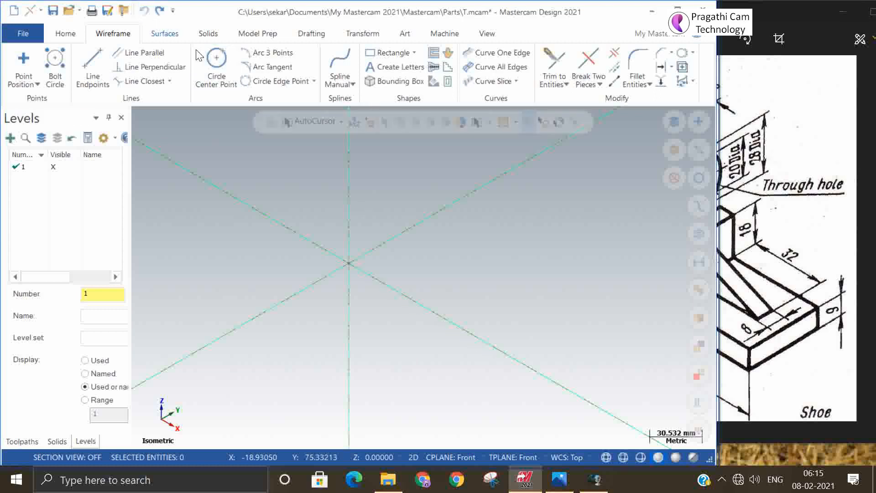
# Draw a horizontal line 72 mm long from the origin along the X axis for the base's lower edge.
pyautogui.click(90, 59)
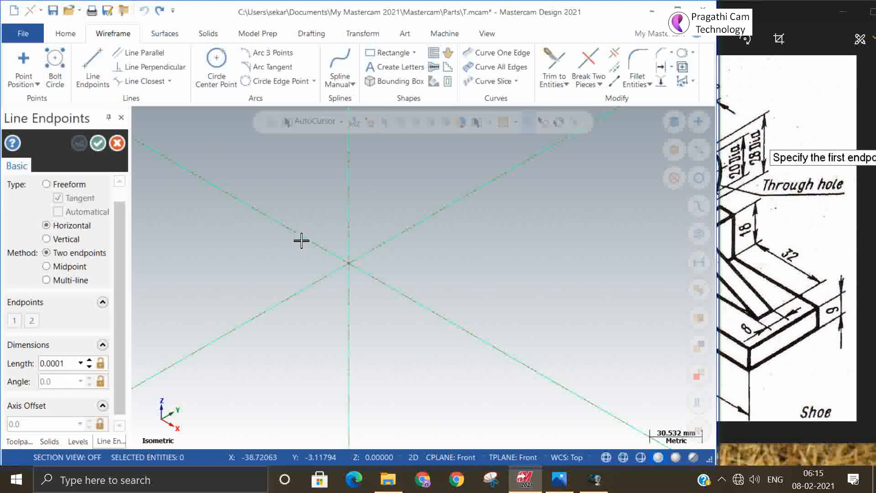
pyautogui.click(350, 265)
pyautogui.click(467, 336)
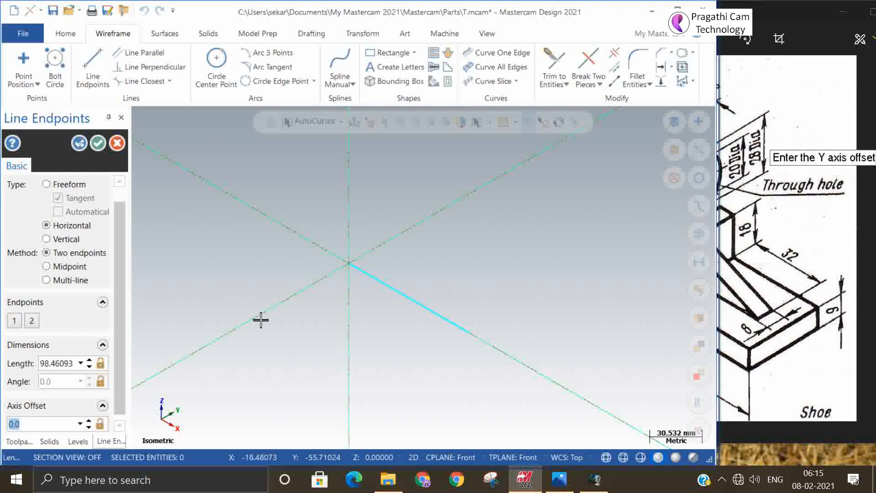
pyautogui.click(80, 364)
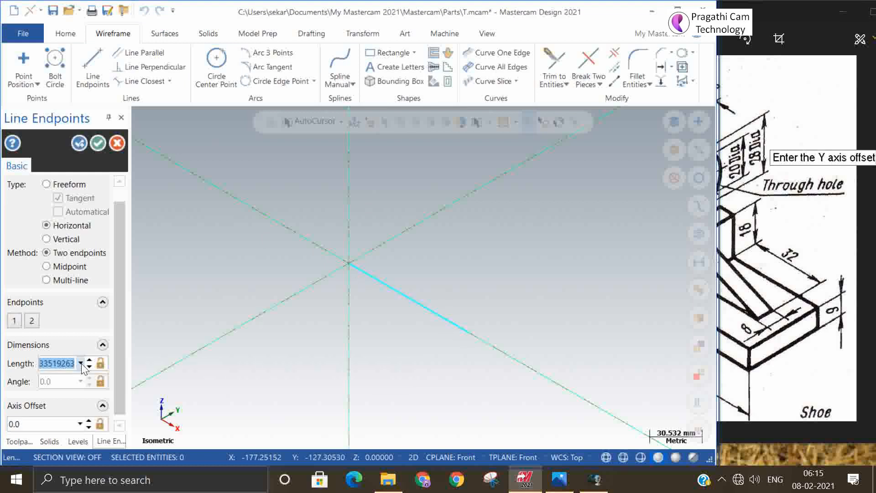
pyautogui.write('72')
pyautogui.press('Return')
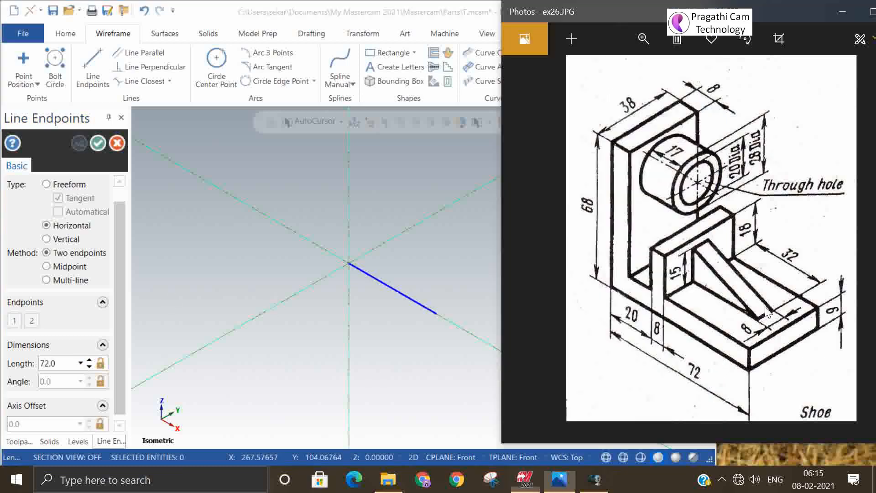
pyautogui.click(767, 312)
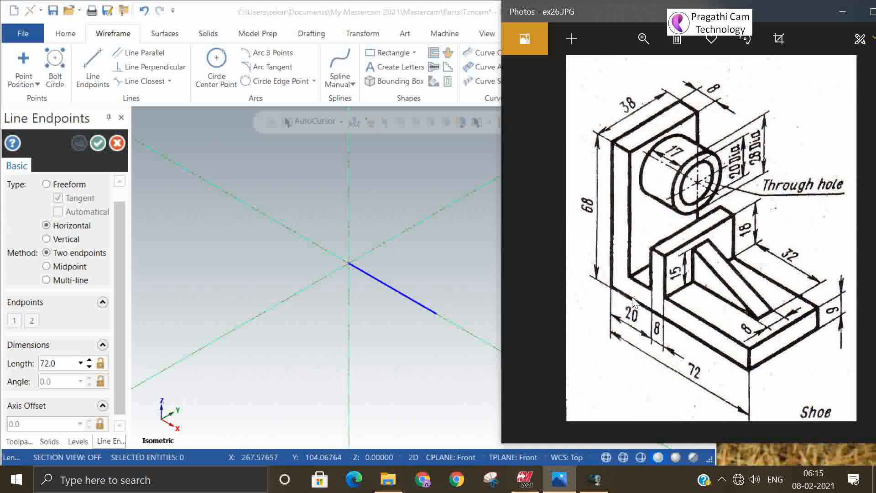
pyautogui.click(95, 143)
# Draw a vertical line 68 mm long upward from the origin for the upright's back edge and leave the line command.
pyautogui.click(93, 66)
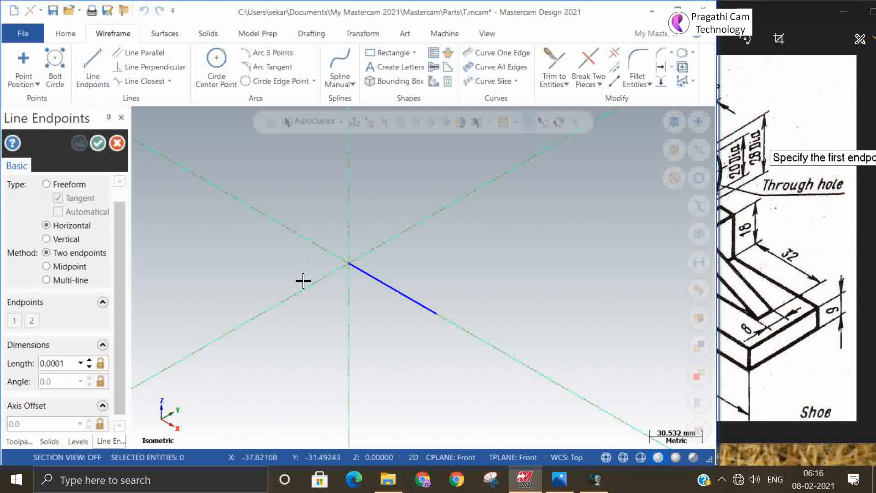
pyautogui.click(350, 264)
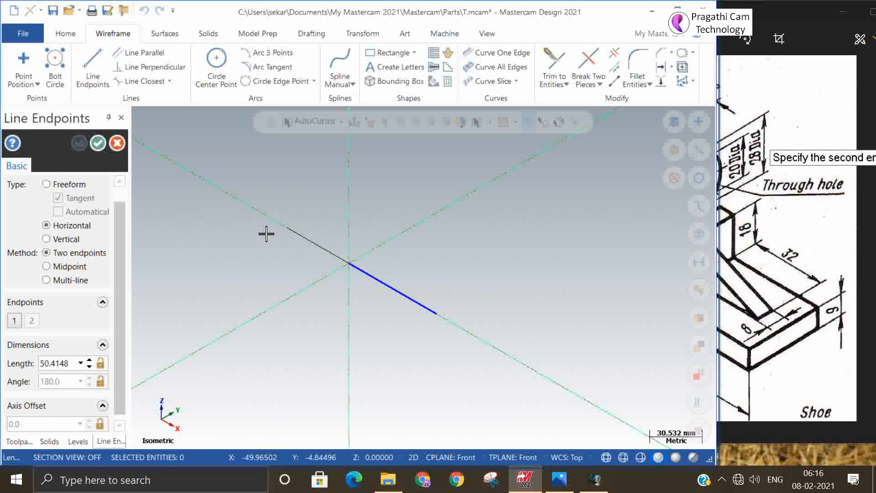
pyautogui.click(57, 239)
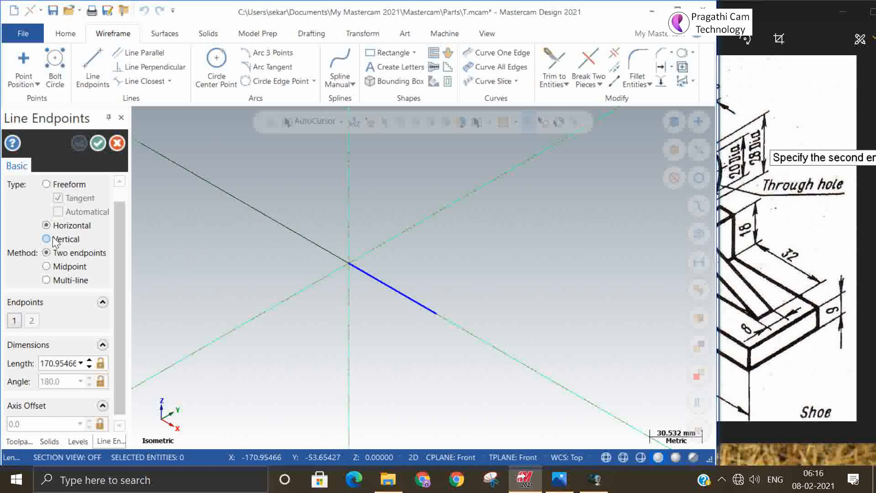
pyautogui.click(385, 182)
pyautogui.click(62, 365)
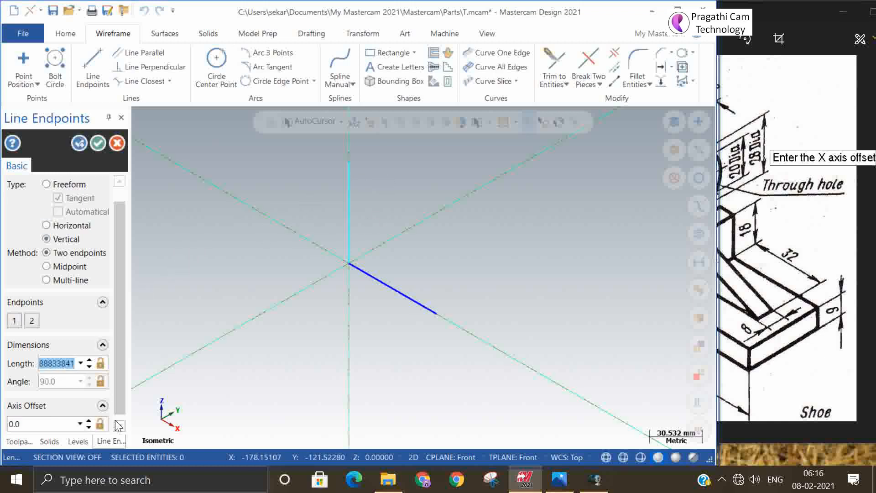
pyautogui.write('68')
pyautogui.press('Return')
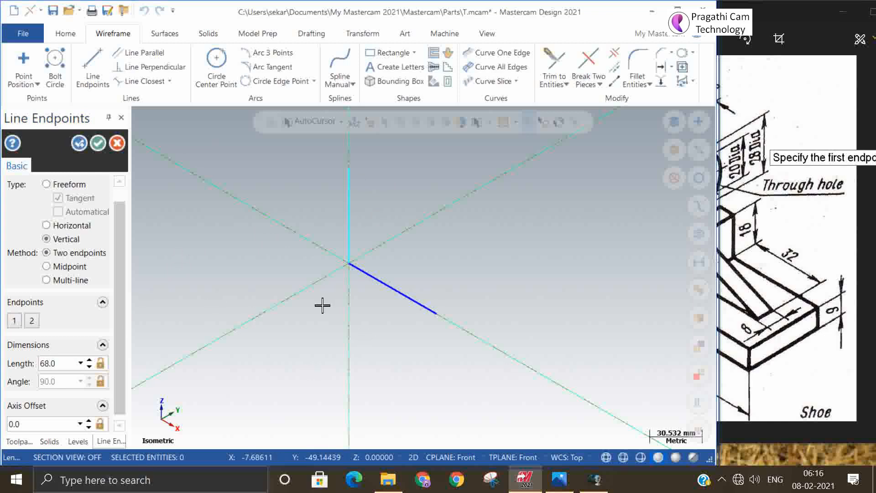
pyautogui.click(80, 142)
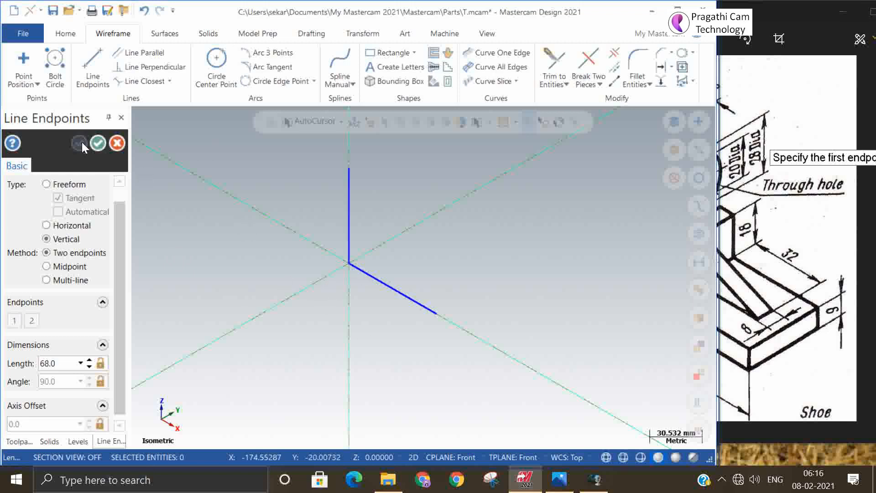
pyautogui.click(334, 326)
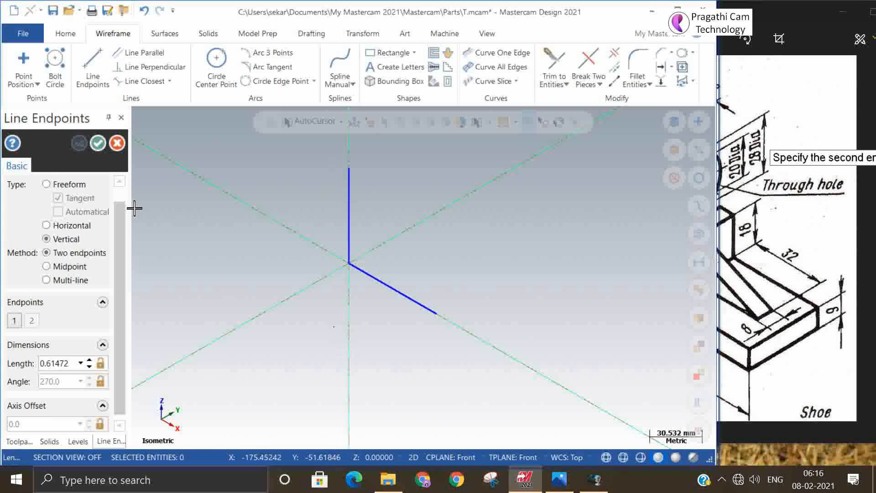
pyautogui.click(113, 144)
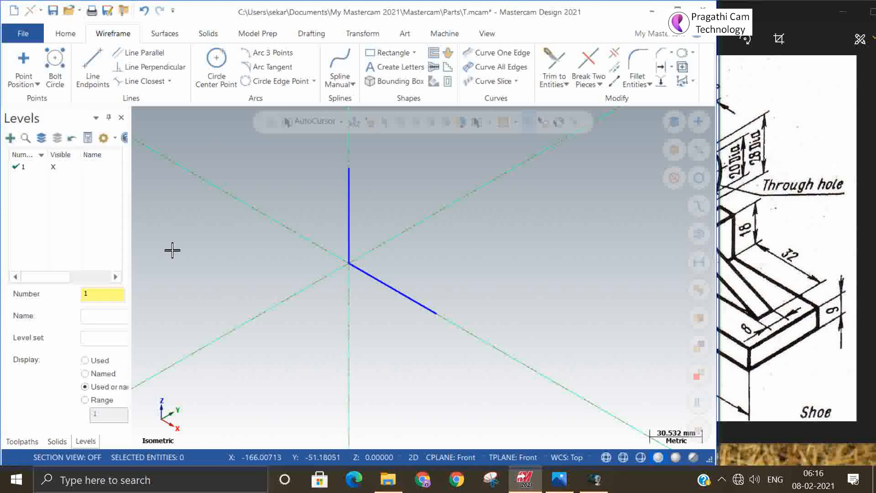
# Offset a copy of the upright's back edge 8 mm toward the base, on the selected side only.
pyautogui.click(784, 367)
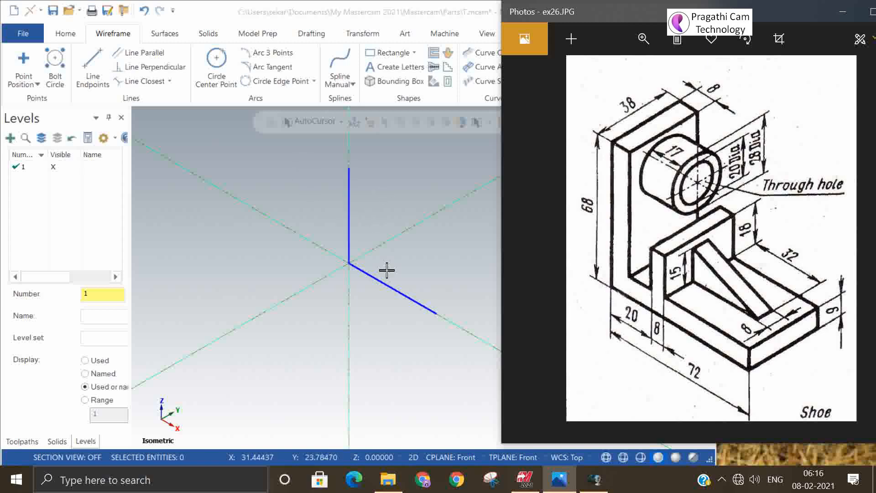
pyautogui.scroll(1, 339, 271)
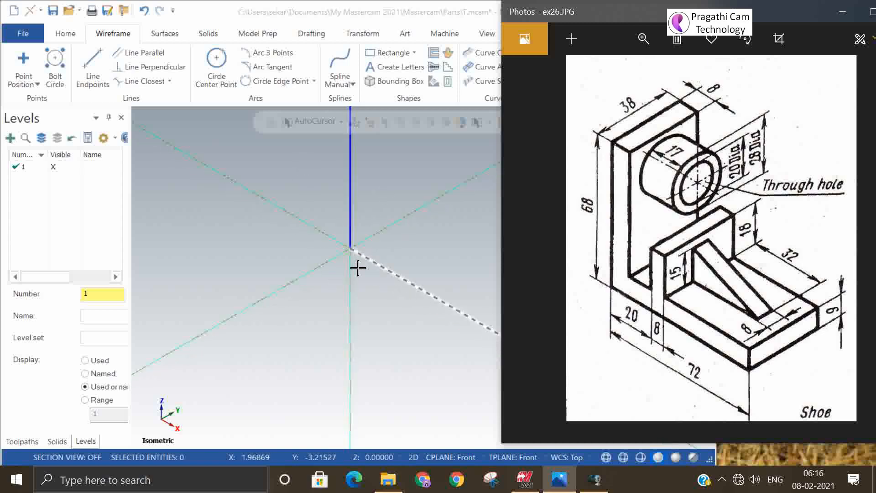
pyautogui.scroll(2, 237, 301)
pyautogui.scroll(3, 247, 290)
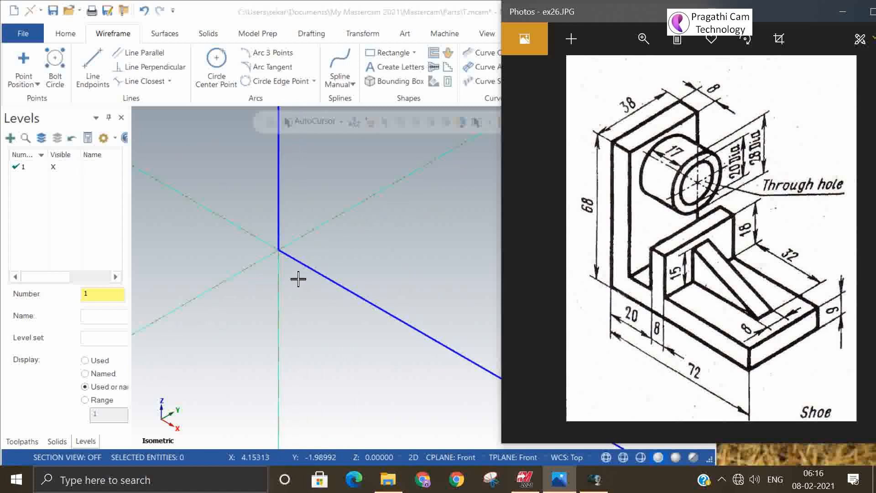
pyautogui.scroll(-4, 253, 287)
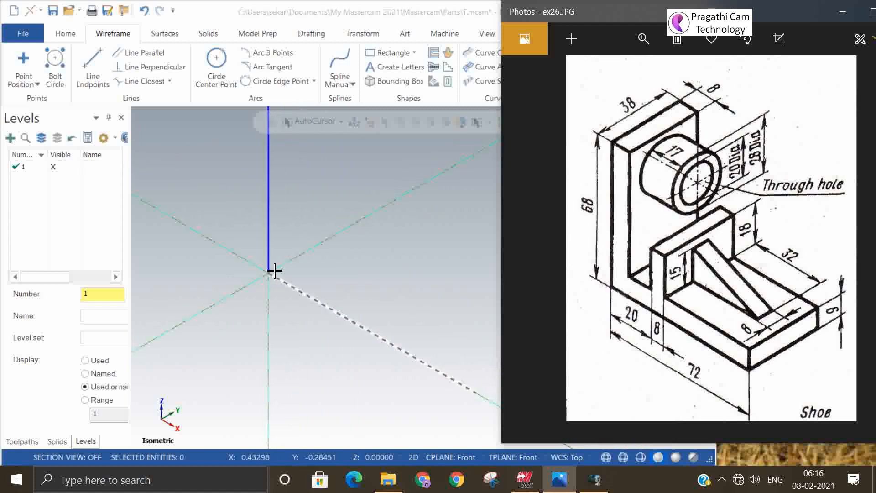
pyautogui.scroll(2, 218, 276)
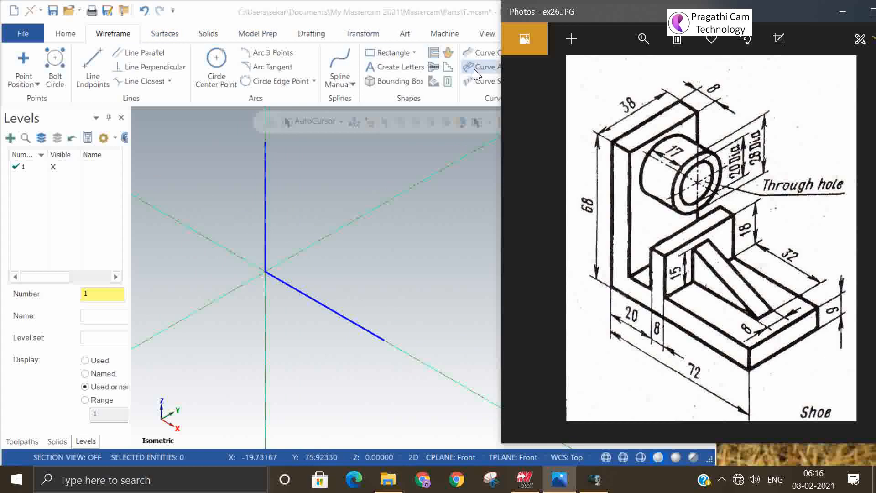
pyautogui.click(458, 162)
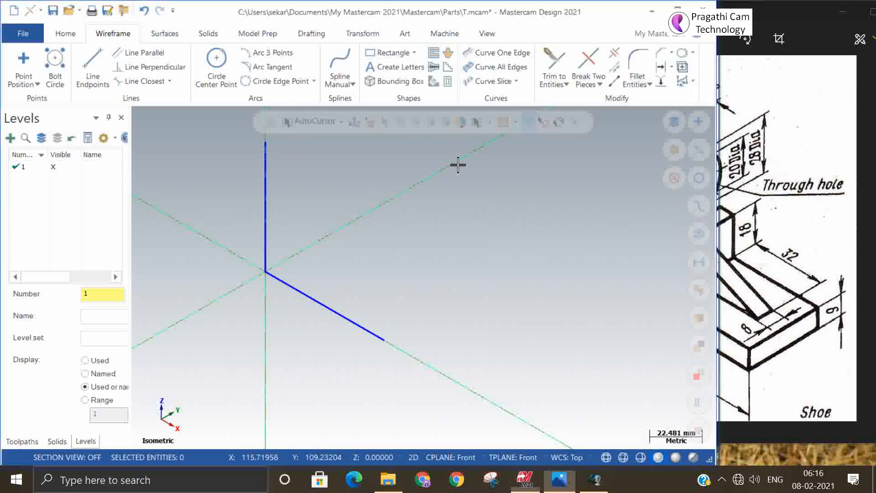
pyautogui.click(659, 65)
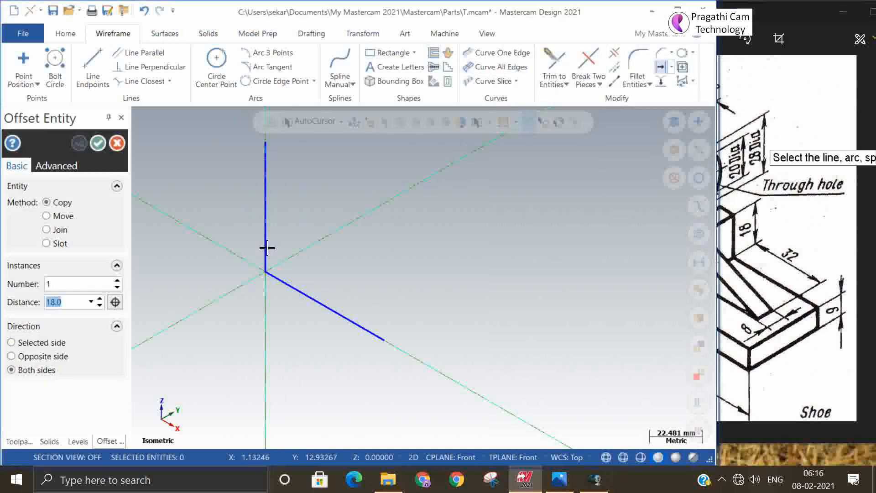
pyautogui.click(268, 223)
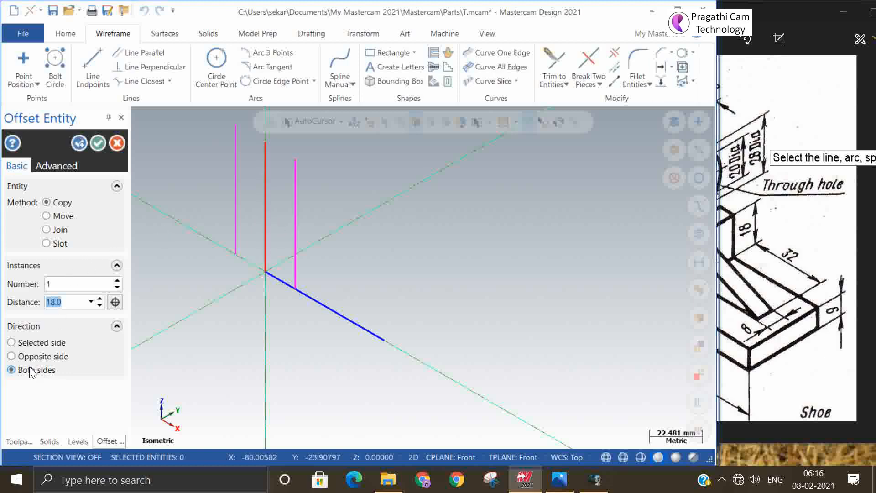
pyautogui.click(12, 342)
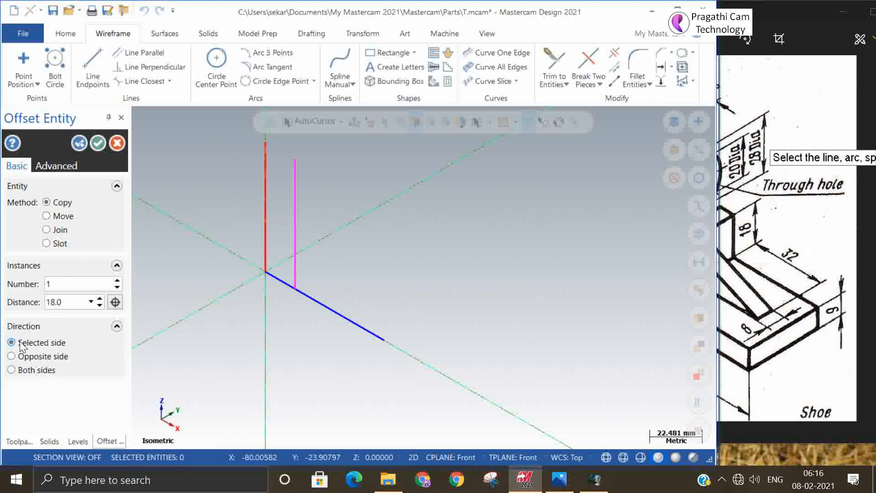
pyautogui.doubleClick(64, 303)
pyautogui.write('8')
pyautogui.press('Return')
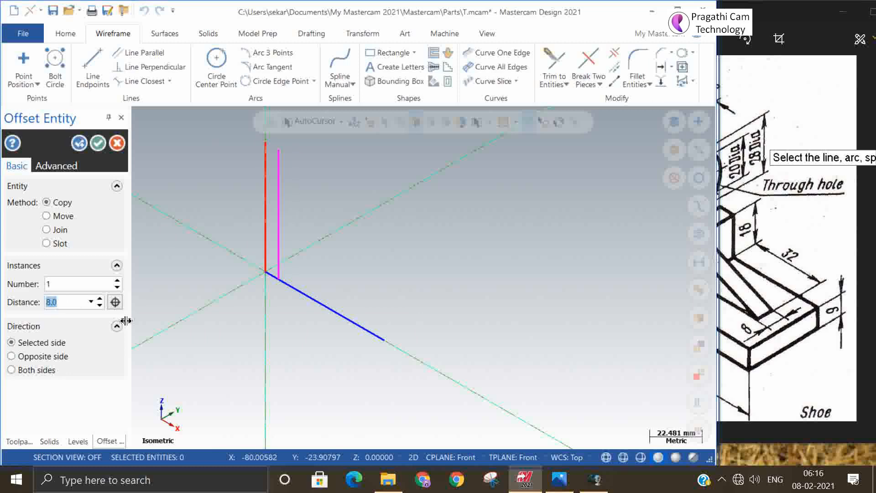
# Offset a copy of the base's lower edge 8 mm upward.
pyautogui.click(309, 298)
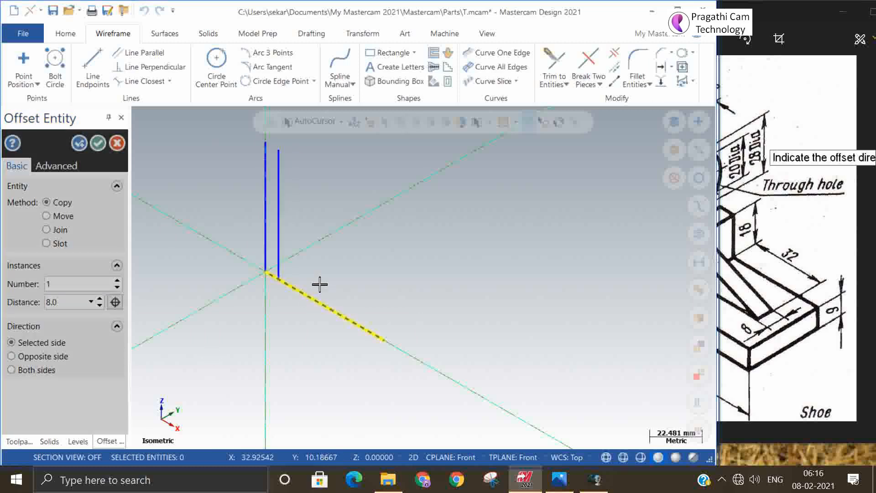
pyautogui.click(318, 285)
pyautogui.click(79, 143)
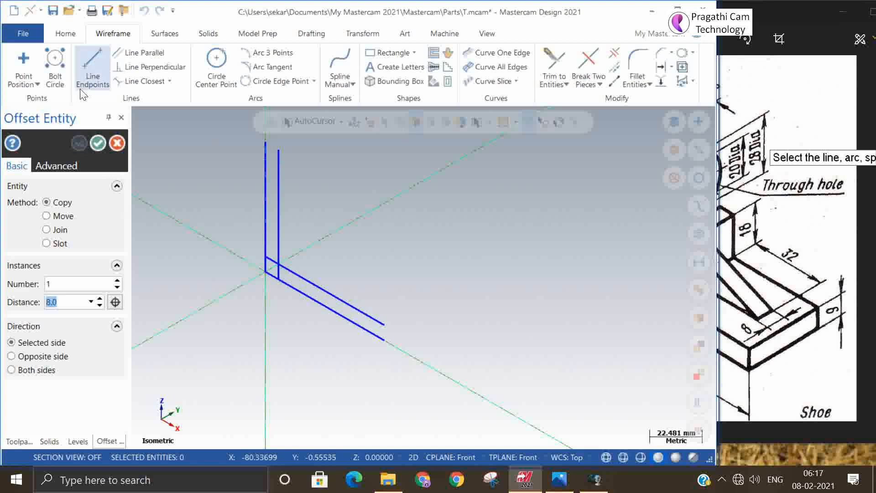
# Draw a horizontal line joining the top ends of the upright's two vertical lines.
pyautogui.click(93, 68)
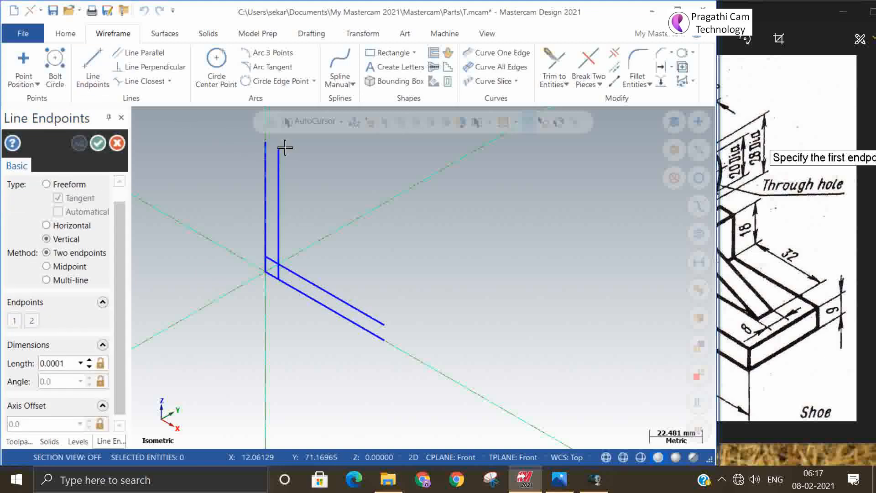
pyautogui.click(266, 142)
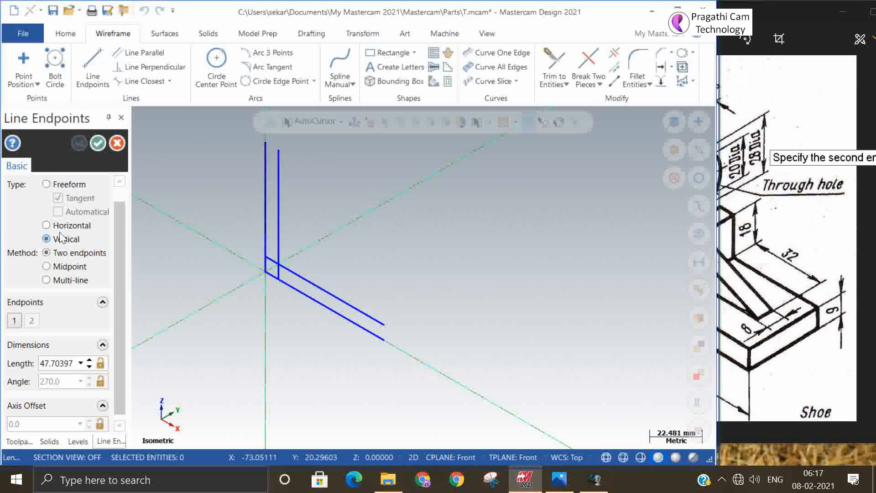
pyautogui.click(46, 225)
pyautogui.click(279, 148)
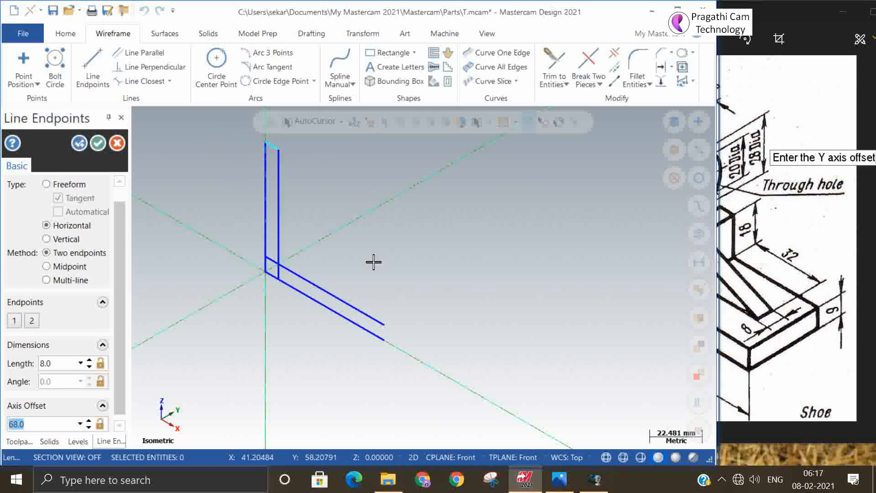
pyautogui.click(385, 341)
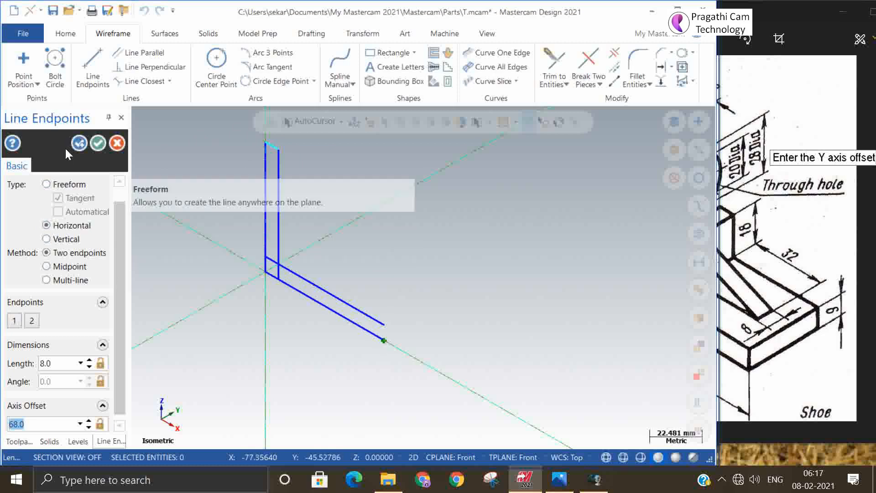
pyautogui.click(79, 143)
# Draw a vertical line closing the far end of the base between its lower and upper edges.
pyautogui.click(46, 239)
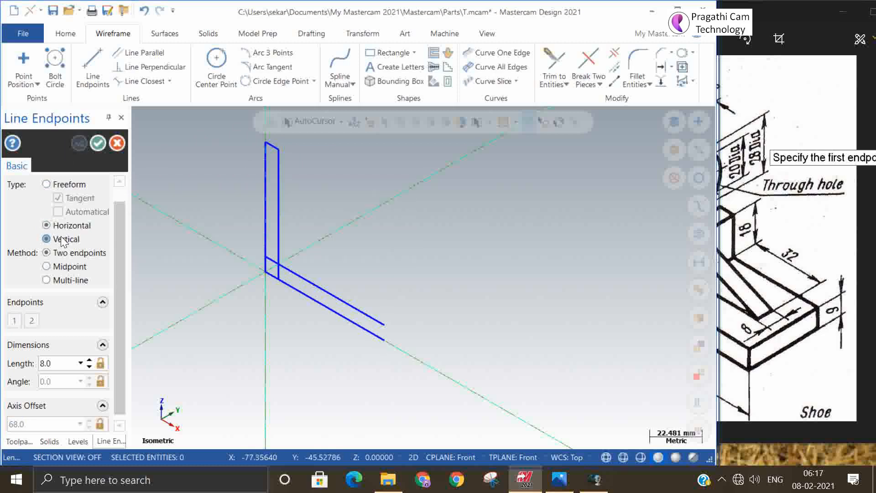
pyautogui.click(384, 341)
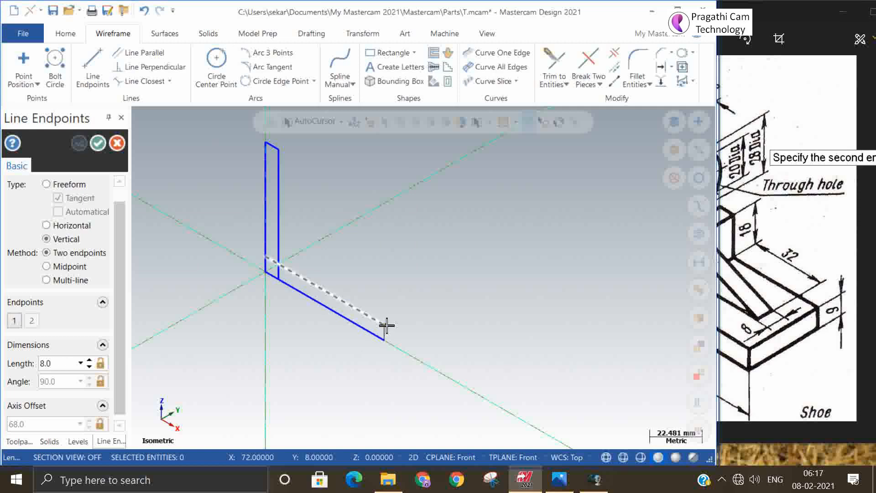
pyautogui.click(384, 325)
pyautogui.click(80, 143)
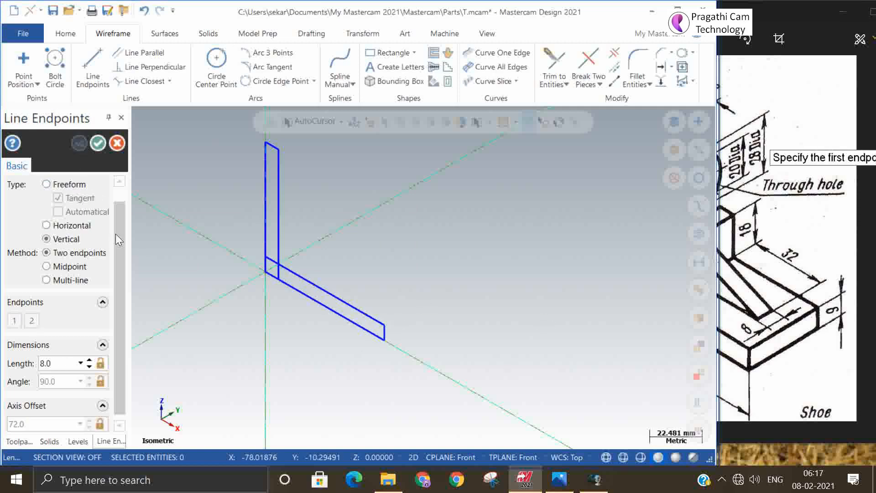
# Trim the upright's inner edge and the base's upper edge to their intersection with the Trim 2 entities method.
pyautogui.scroll(1, 271, 258)
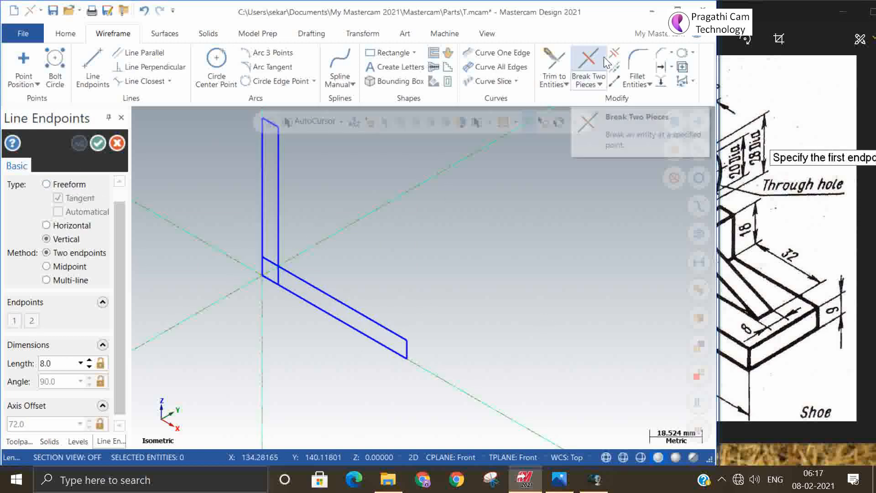
pyautogui.click(553, 64)
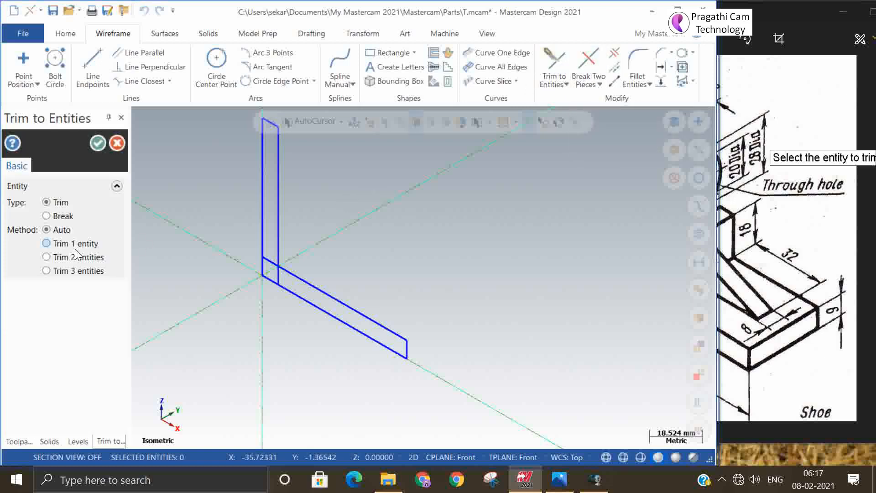
pyautogui.click(290, 274)
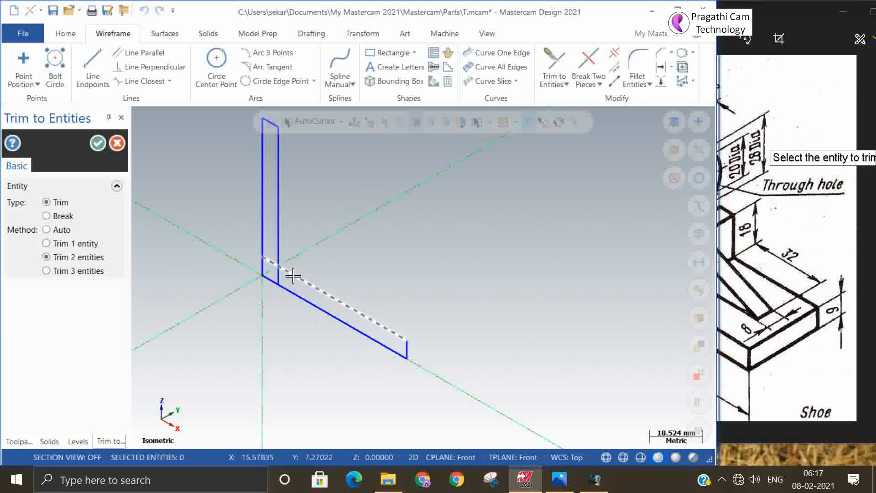
pyautogui.click(283, 244)
pyautogui.click(97, 143)
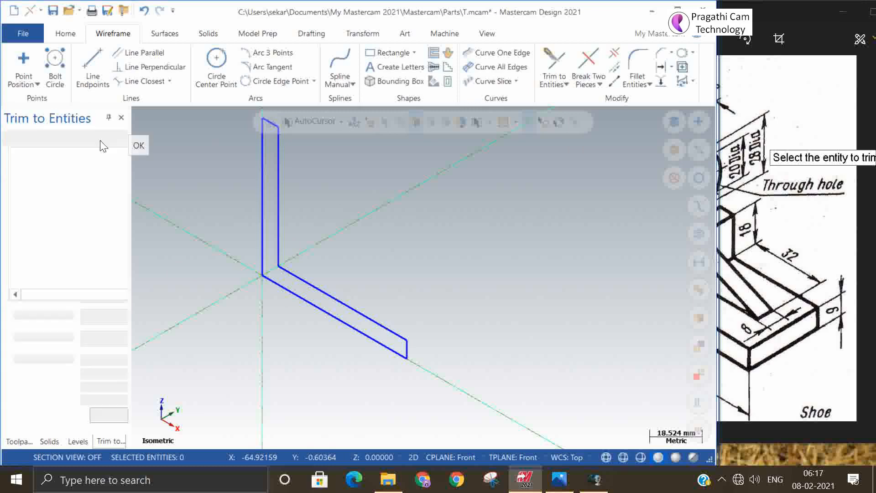
# Offset a copy of the upright's back edge 20 mm along the base for the small plate's near face.
pyautogui.click(813, 329)
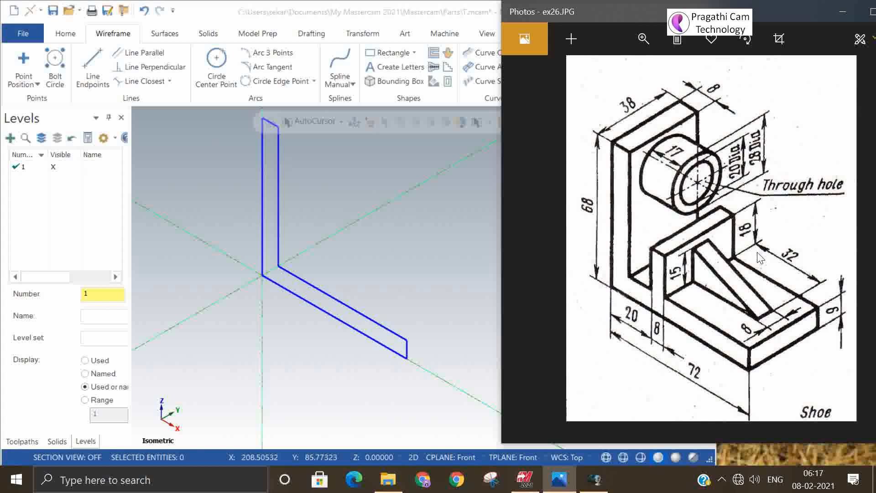
pyautogui.click(363, 139)
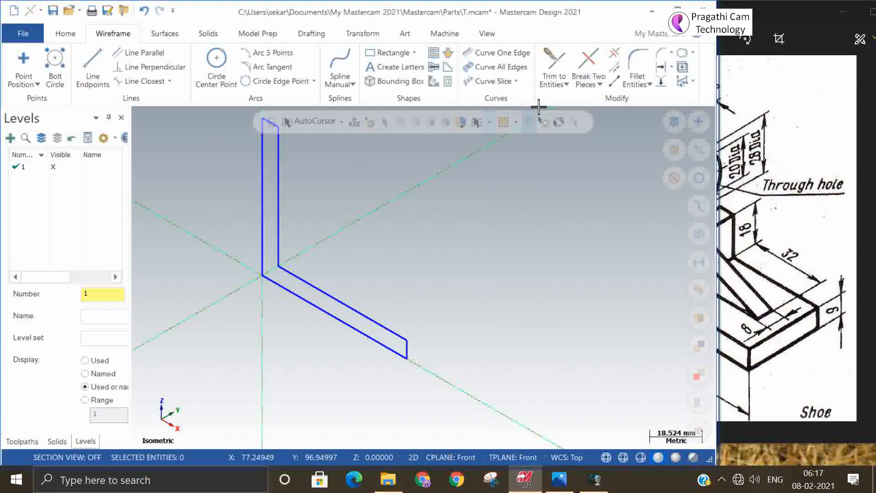
pyautogui.click(660, 82)
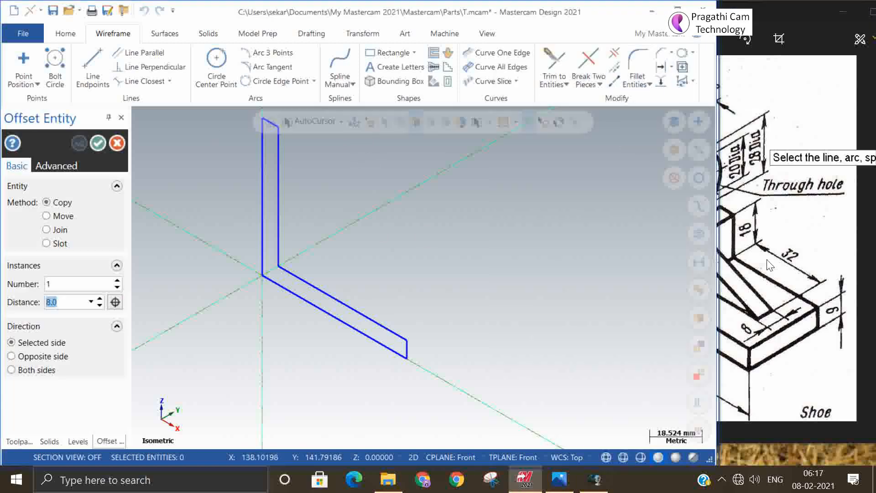
pyautogui.click(262, 237)
pyautogui.click(307, 257)
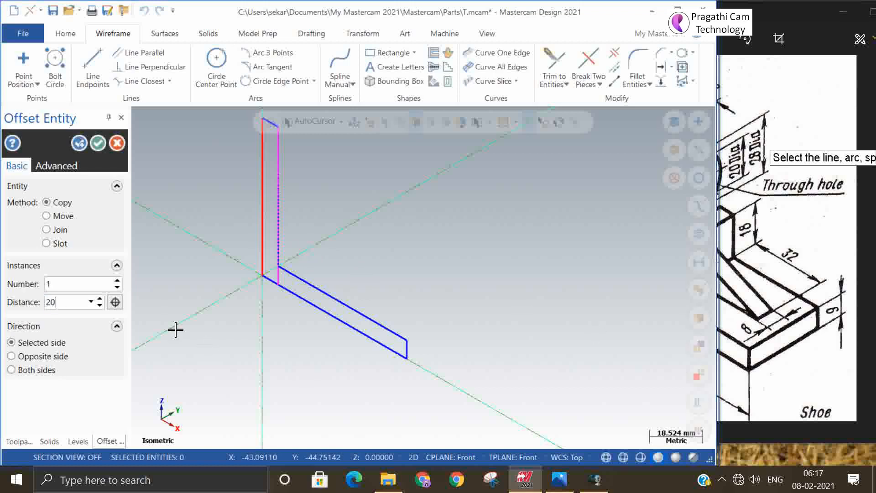
pyautogui.press('Return')
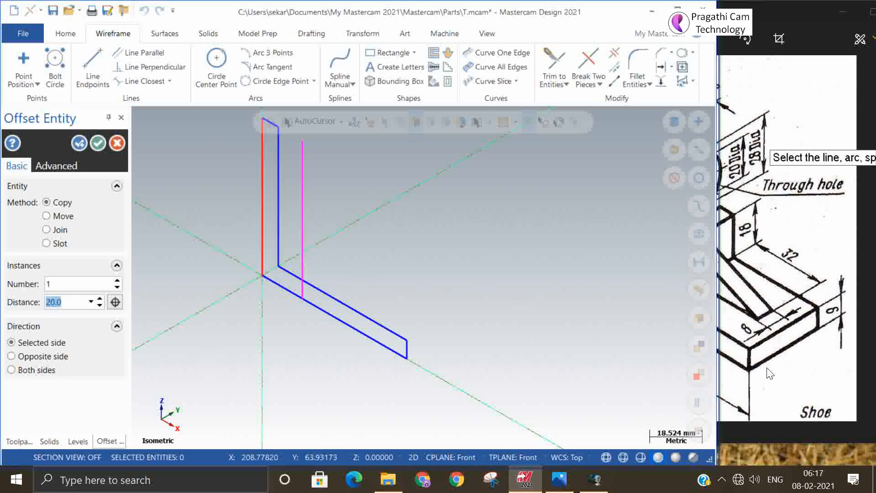
pyautogui.hotkey('alt', 'Tab')
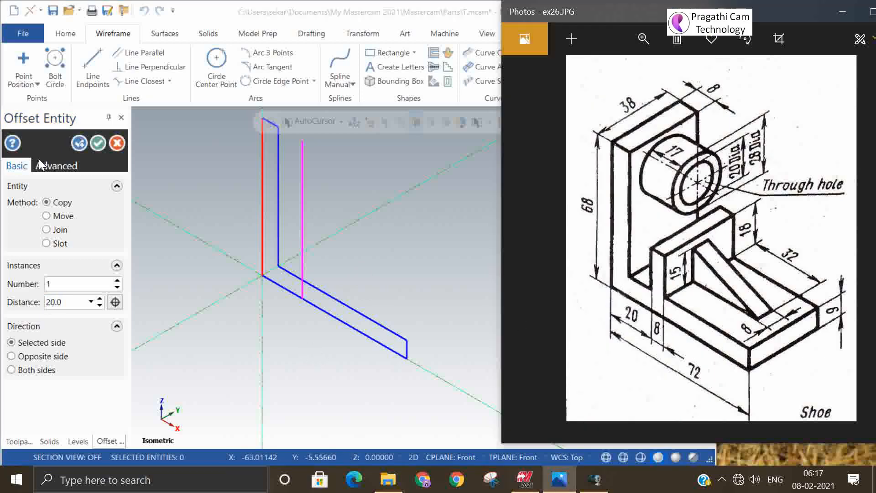
pyautogui.click(78, 143)
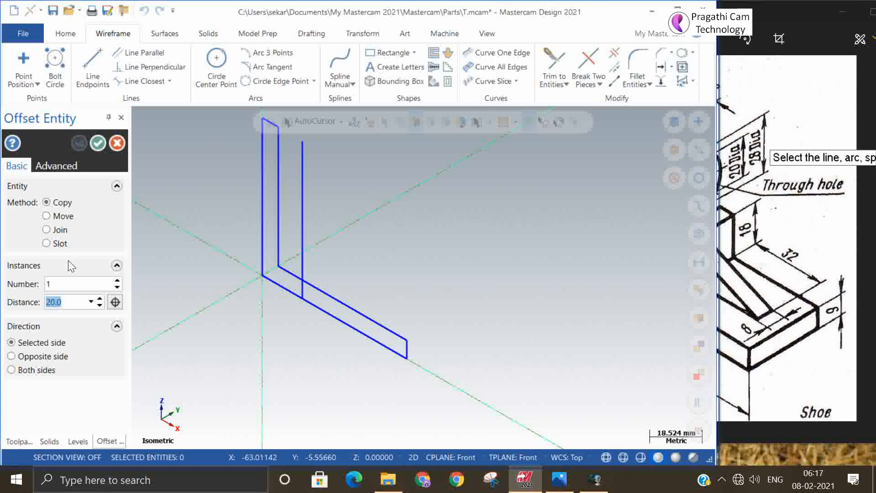
# Offset the new vertical line a further 8 mm along the base for the small plate's thickness.
pyautogui.write('8')
pyautogui.press('Return')
pyautogui.click(304, 240)
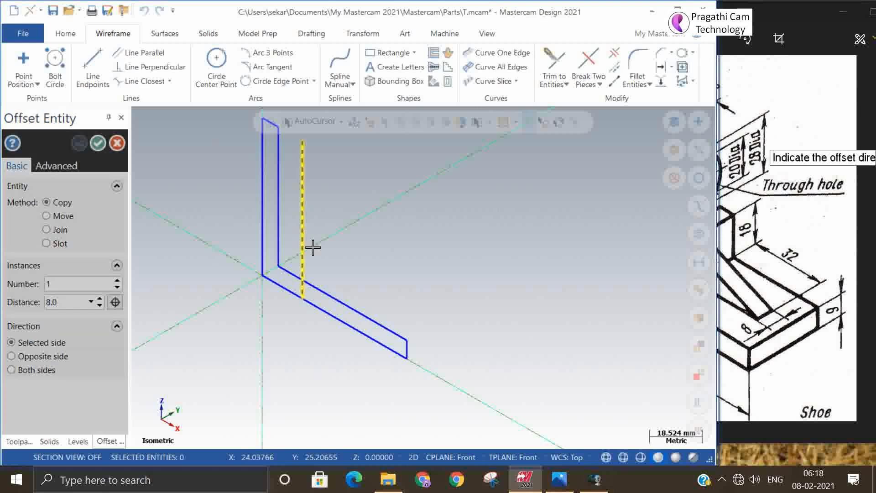
pyautogui.click(308, 253)
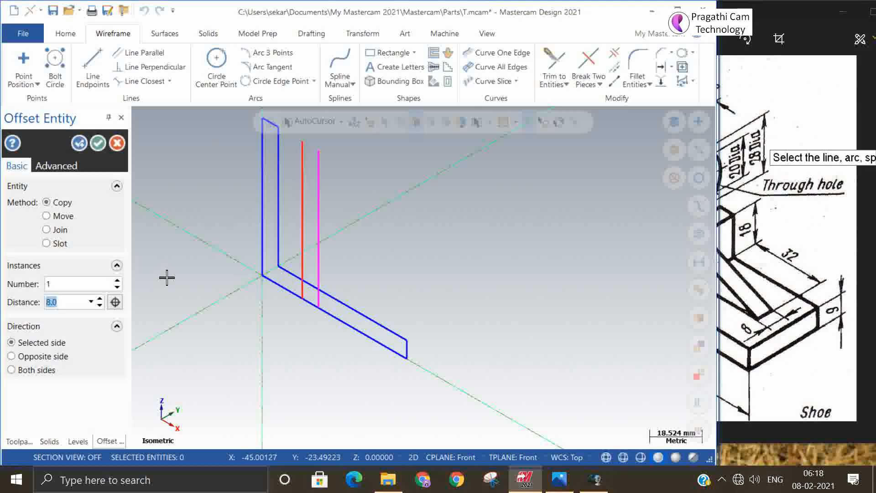
pyautogui.click(83, 146)
# Offset a copy of the base's upper edge 18 mm upward for the small plate's top edge.
pyautogui.click(765, 293)
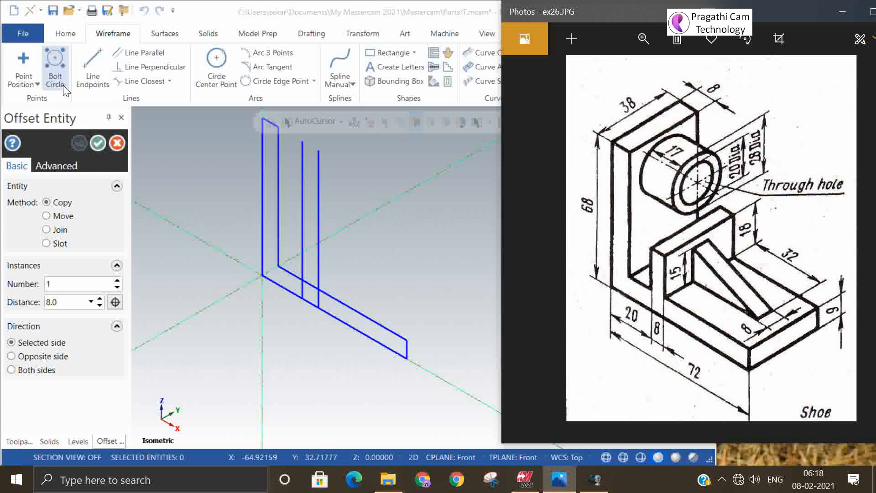
pyautogui.click(98, 143)
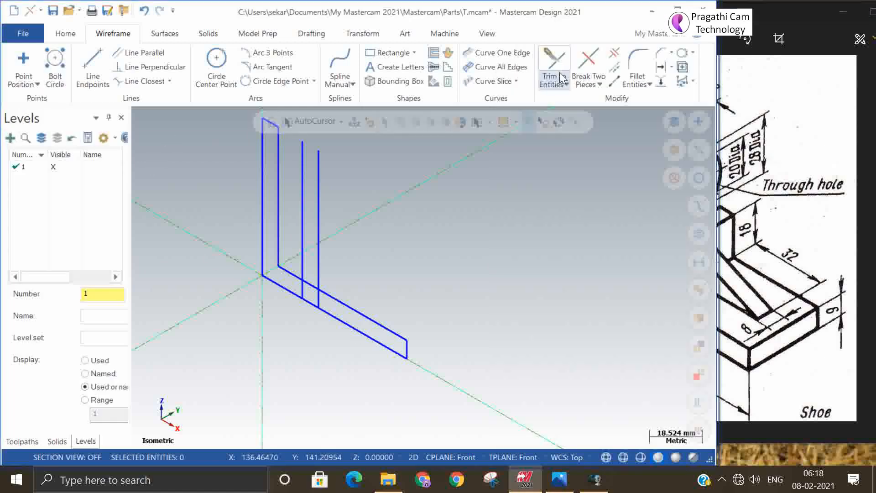
pyautogui.click(660, 67)
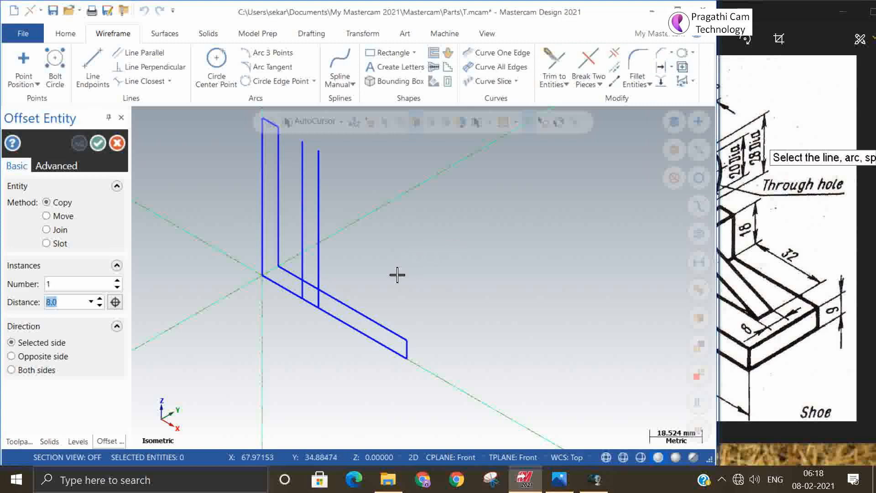
pyautogui.click(353, 303)
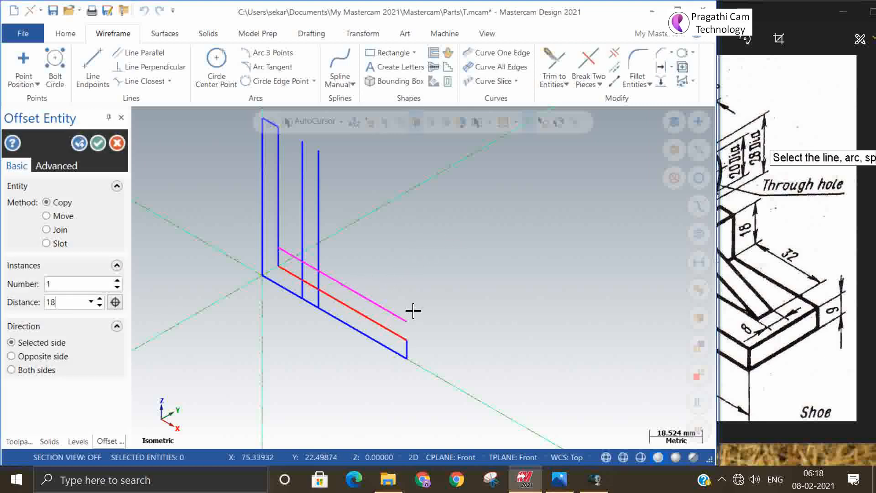
pyautogui.press('Return')
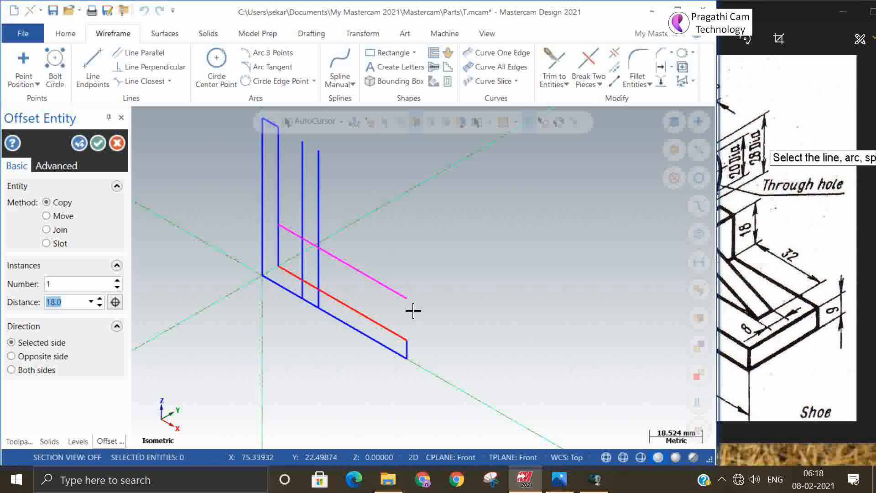
pyautogui.click(79, 144)
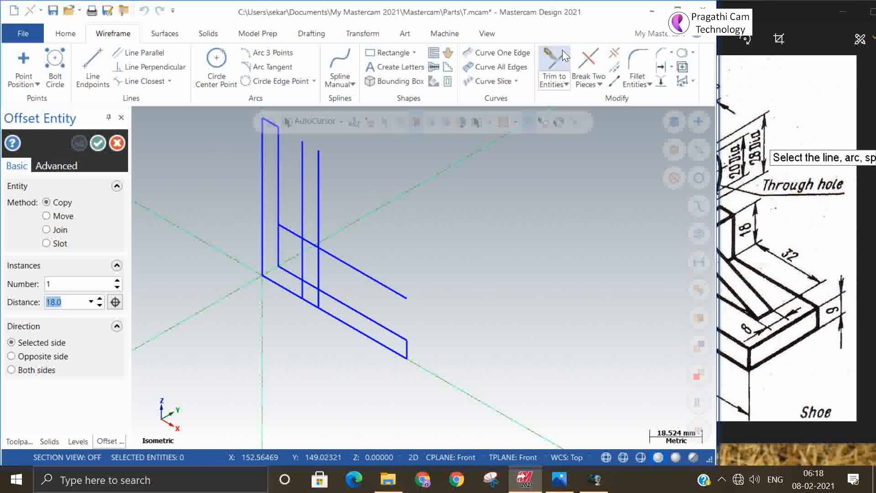
# Trim the small plate's two vertical lines and its top line to their corners with the Trim 2 entities method.
pyautogui.click(554, 64)
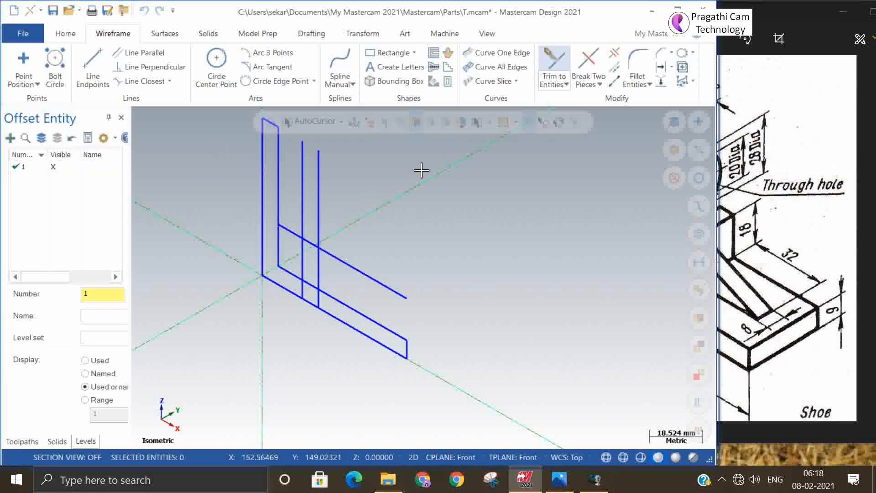
pyautogui.click(325, 267)
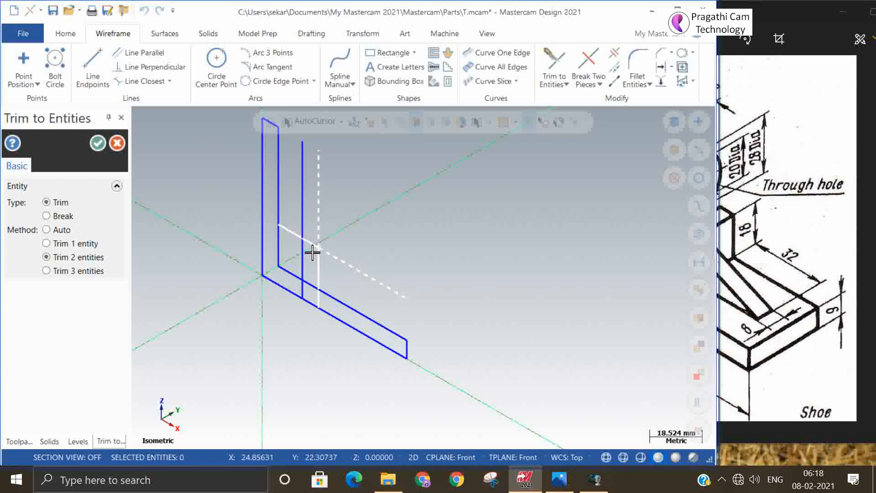
pyautogui.click(312, 252)
pyautogui.click(303, 254)
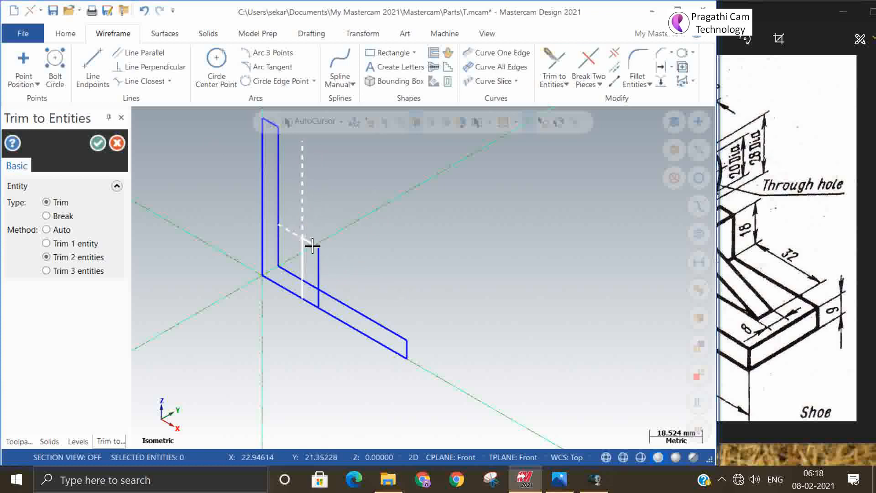
pyautogui.click(312, 245)
pyautogui.scroll(3, 307, 308)
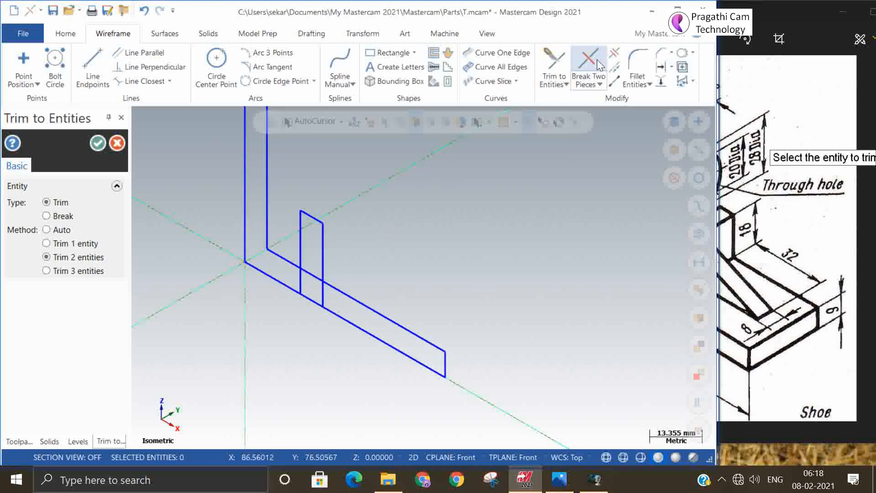
# Divide away the plate lines inside the base and the base's upper edge under the plate, undoing the accidental removal of the base's lower edge.
pyautogui.click(615, 53)
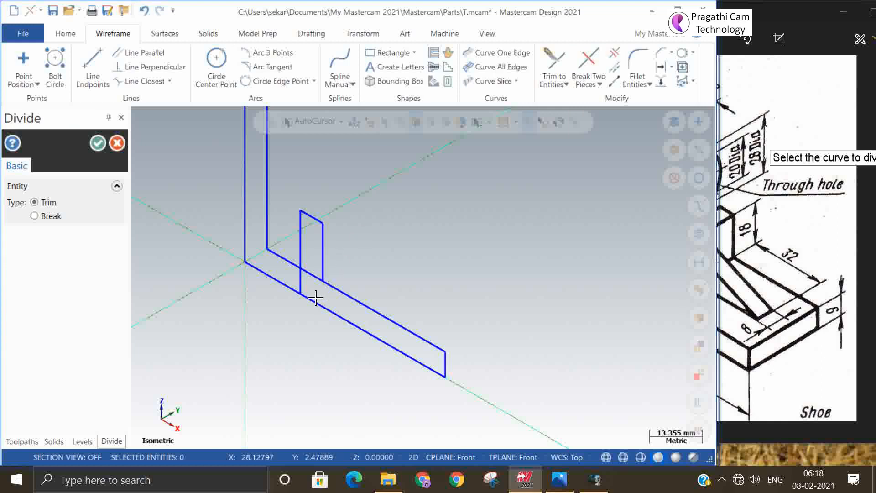
pyautogui.click(301, 287)
pyautogui.click(304, 290)
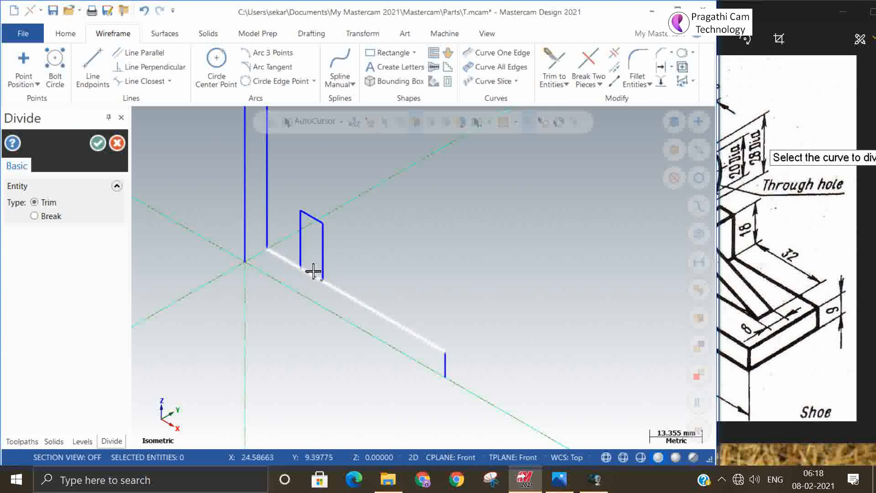
pyautogui.click(141, 10)
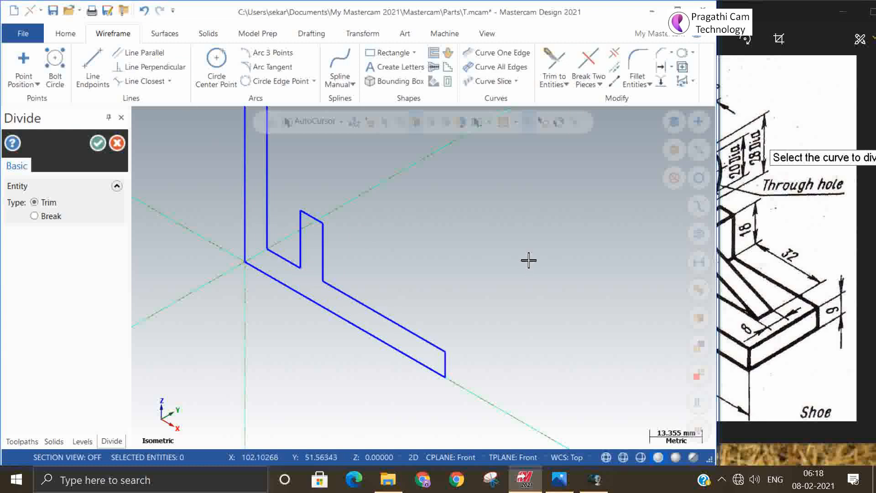
pyautogui.scroll(-2, 484, 274)
pyautogui.click(783, 375)
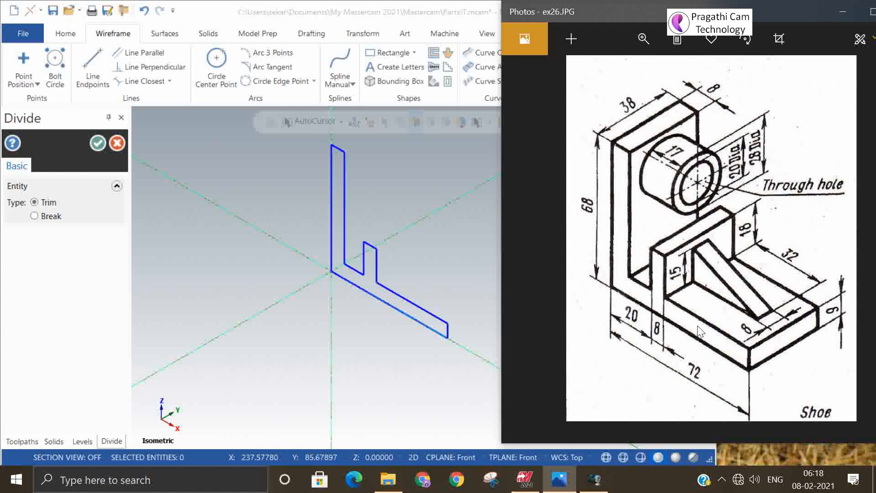
pyautogui.click(97, 143)
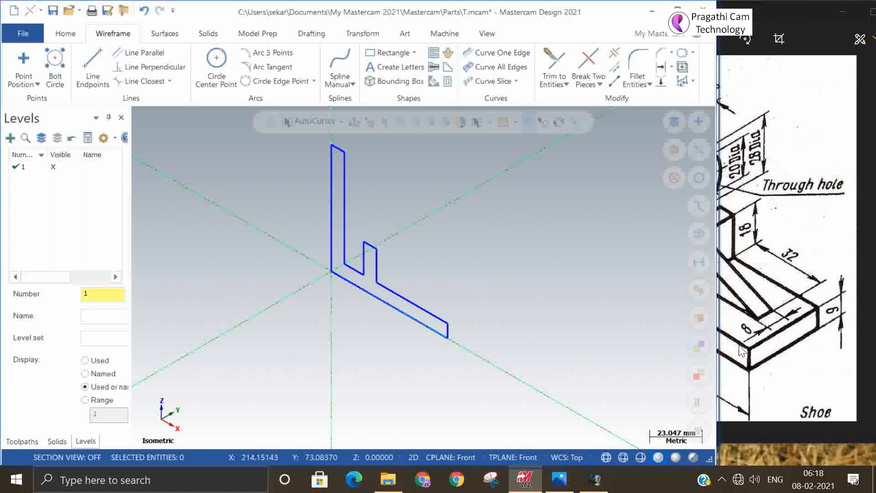
# Set up a Translate of the complete side profile with the Join method and a Z delta of 38 mm.
pyautogui.click(810, 366)
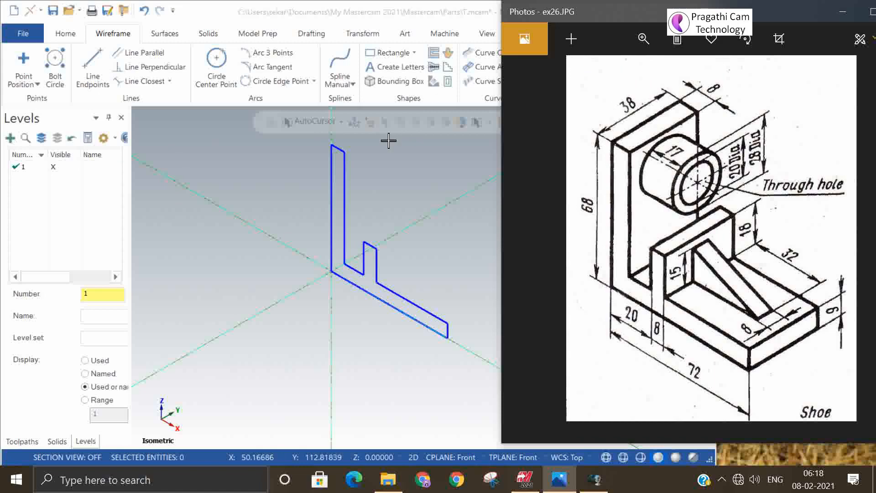
pyautogui.click(377, 154)
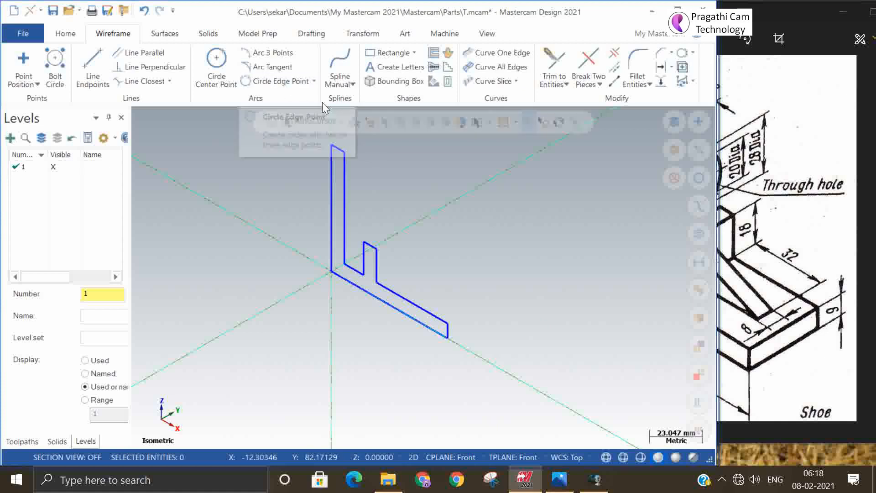
pyautogui.click(358, 34)
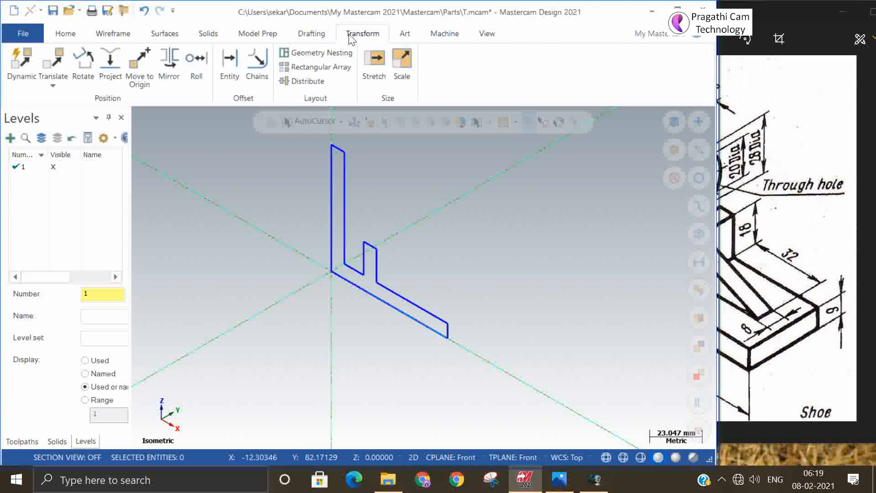
pyautogui.click(56, 88)
pyautogui.click(62, 102)
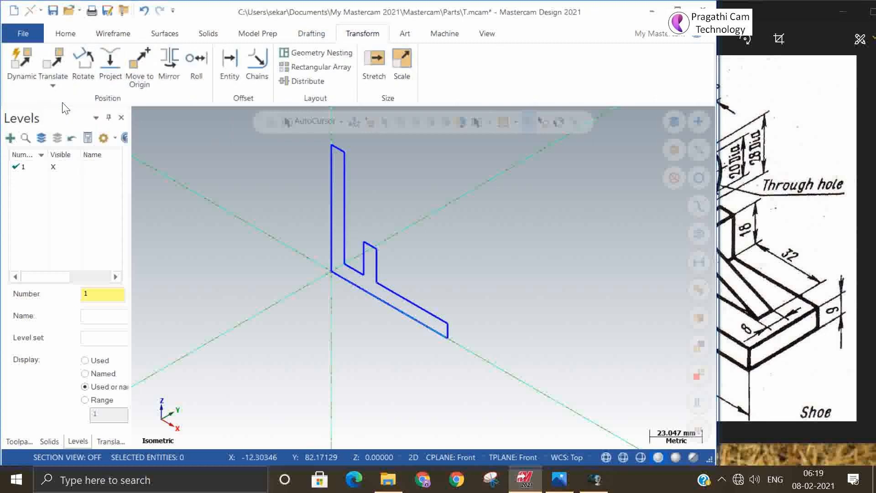
pyautogui.scroll(-2, 279, 224)
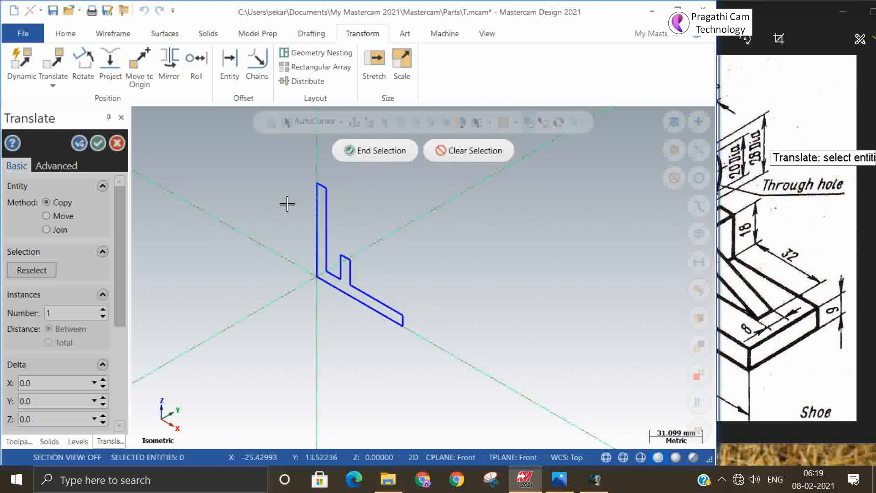
pyautogui.moveTo(285, 168); pyautogui.dragTo(442, 383)
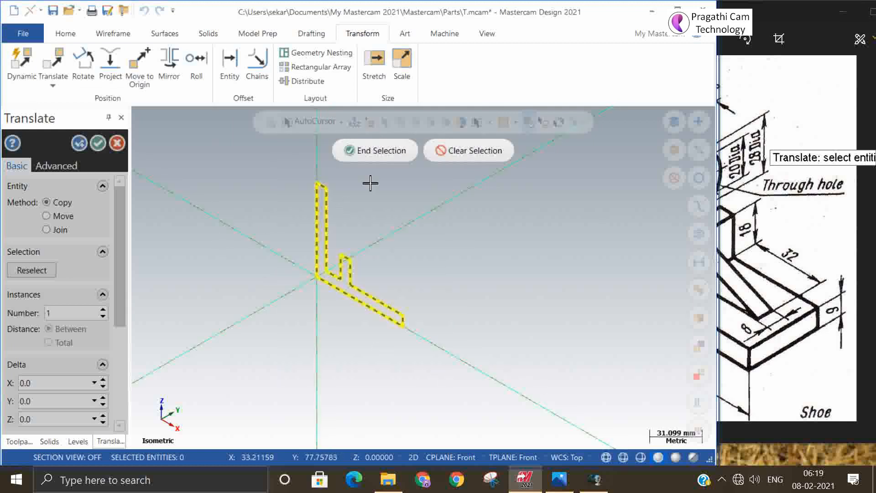
pyautogui.click(400, 152)
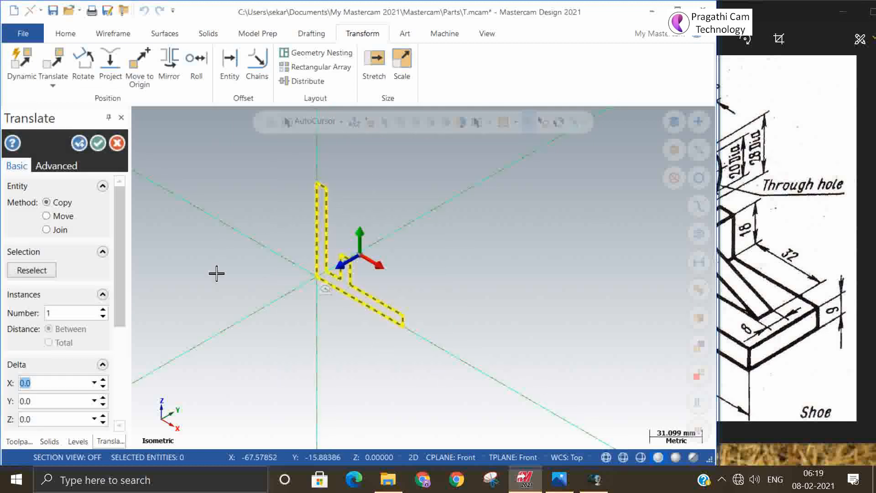
pyautogui.click(46, 230)
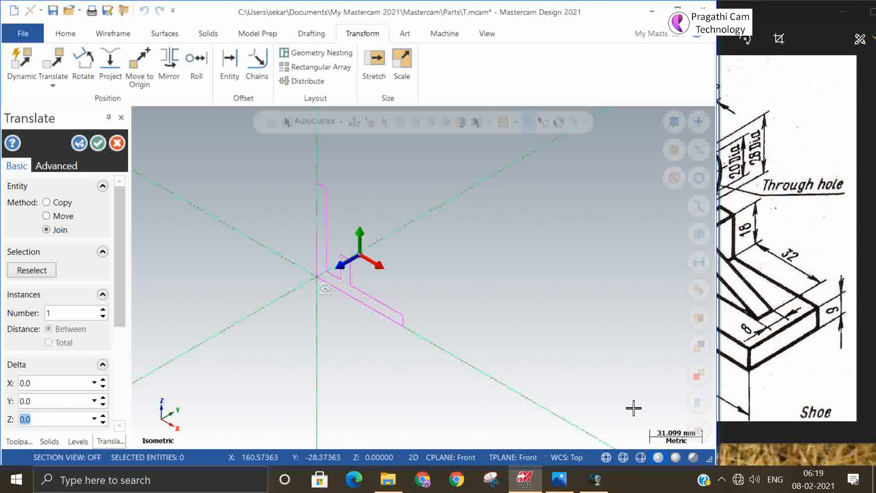
pyautogui.click(783, 373)
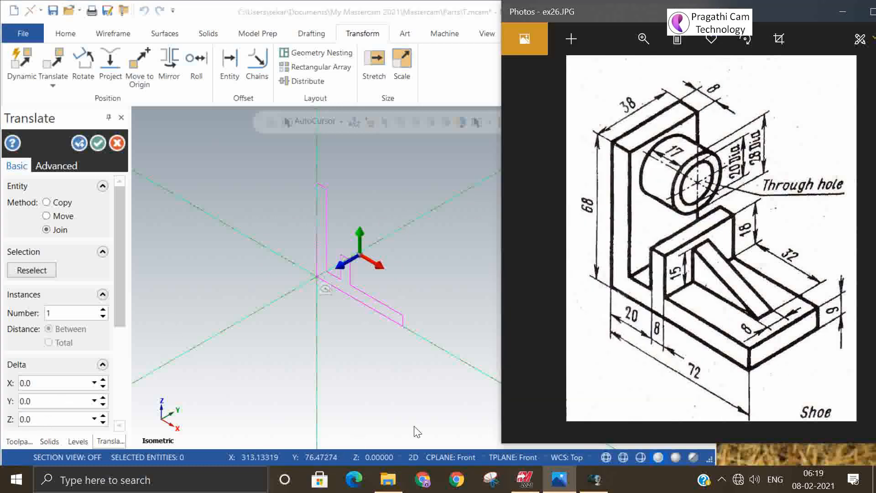
pyautogui.click(50, 418)
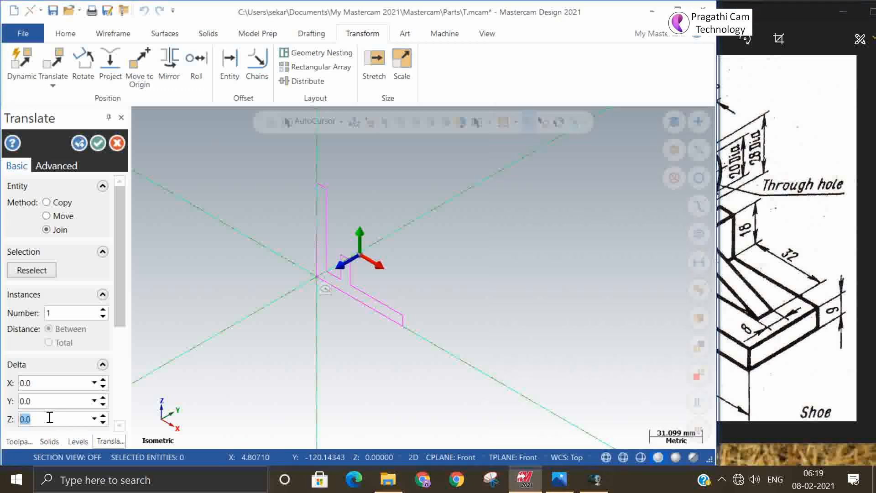
pyautogui.write('38')
pyautogui.click(47, 202)
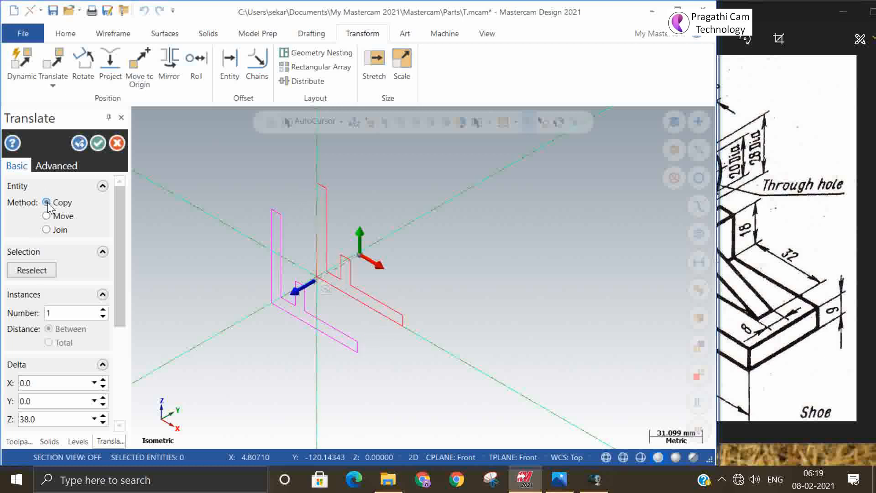
pyautogui.click(46, 229)
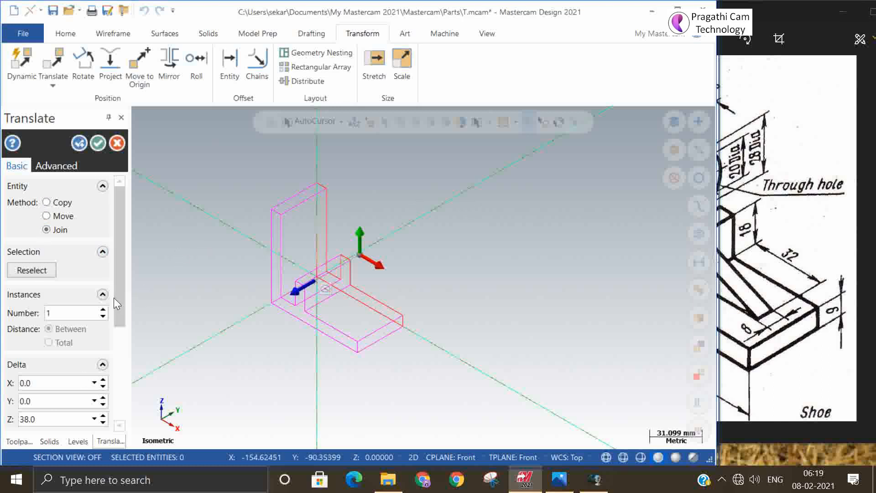
# Reverse the joined translation by setting its Z delta to -38 mm, and apply it to finish the 3D wireframe.
pyautogui.moveTo(118, 297)
pyautogui.mouseDown()
pyautogui.moveTo(121, 386)
pyautogui.moveTo(122, 313)
pyautogui.moveTo(108, 303)
pyautogui.moveTo(122, 275)
pyautogui.moveTo(128, 310)
pyautogui.mouseUp()
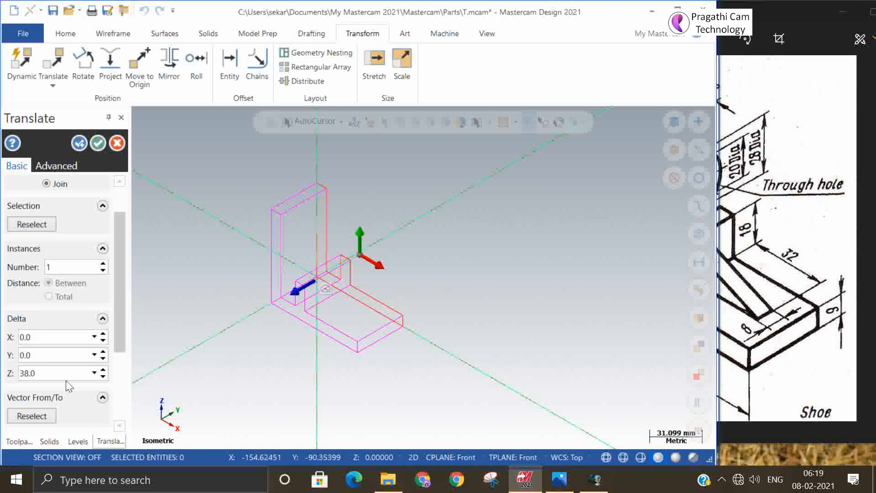
pyautogui.doubleClick(53, 373)
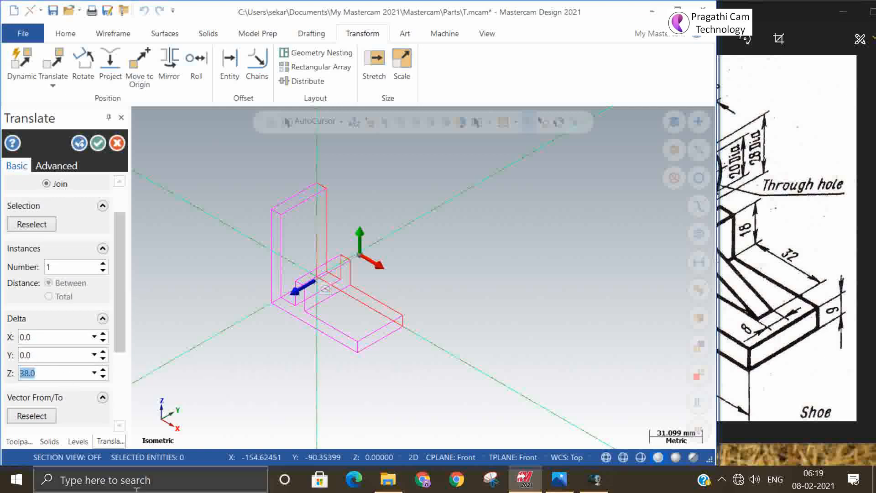
pyautogui.write('-38')
pyautogui.press('Return')
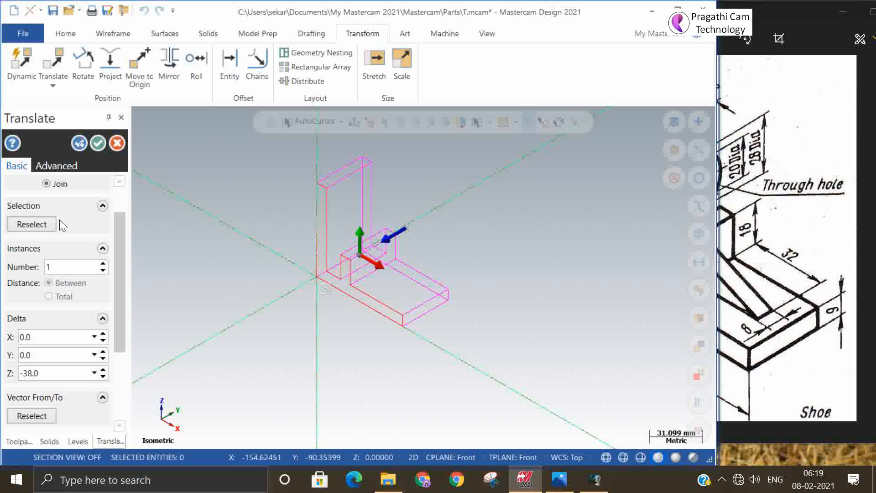
pyautogui.click(76, 144)
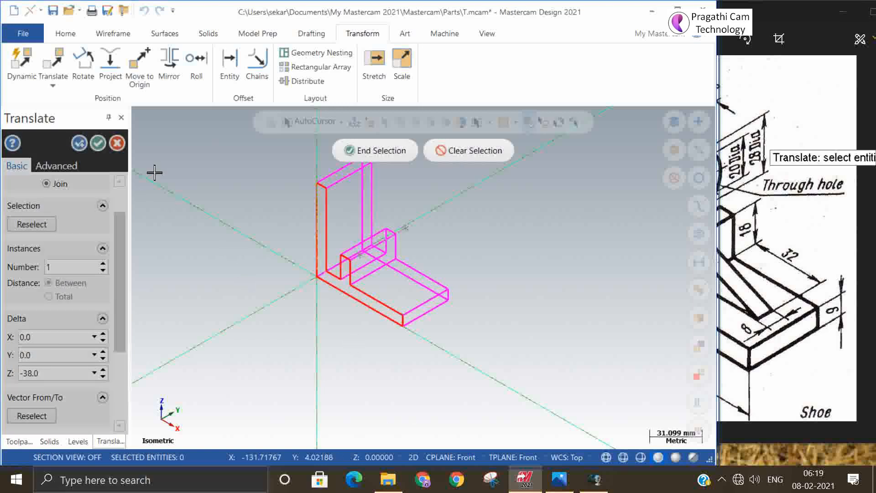
pyautogui.click(368, 152)
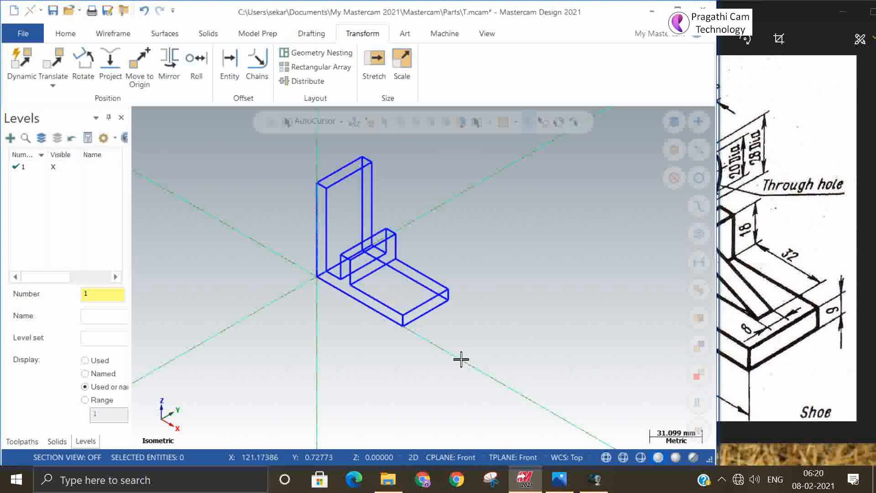
pyautogui.scroll(-2, 286, 330)
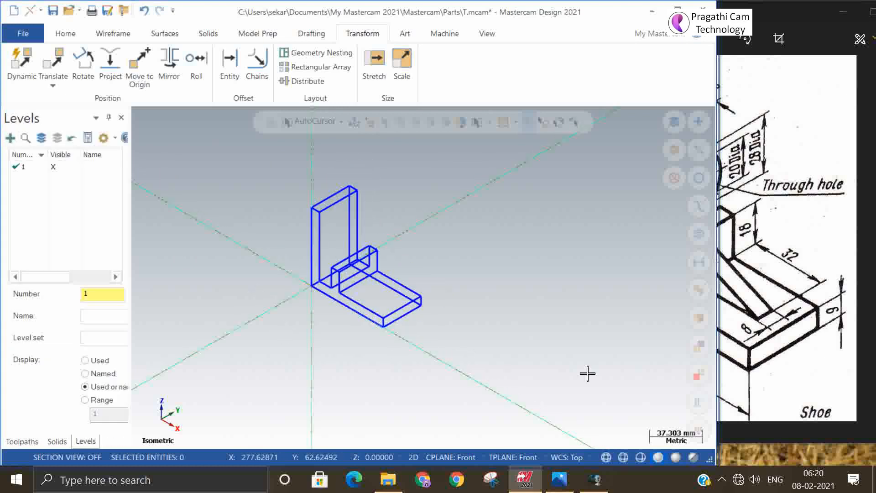
pyautogui.click(825, 385)
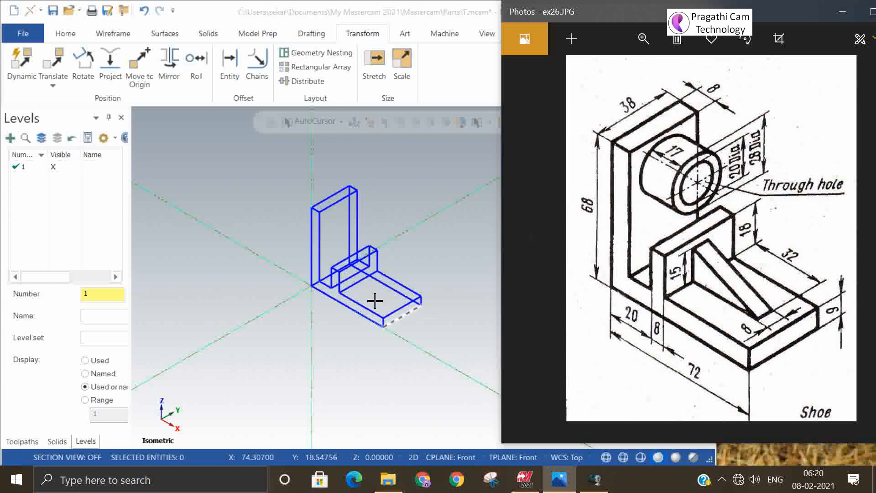
pyautogui.scroll(1, 379, 260)
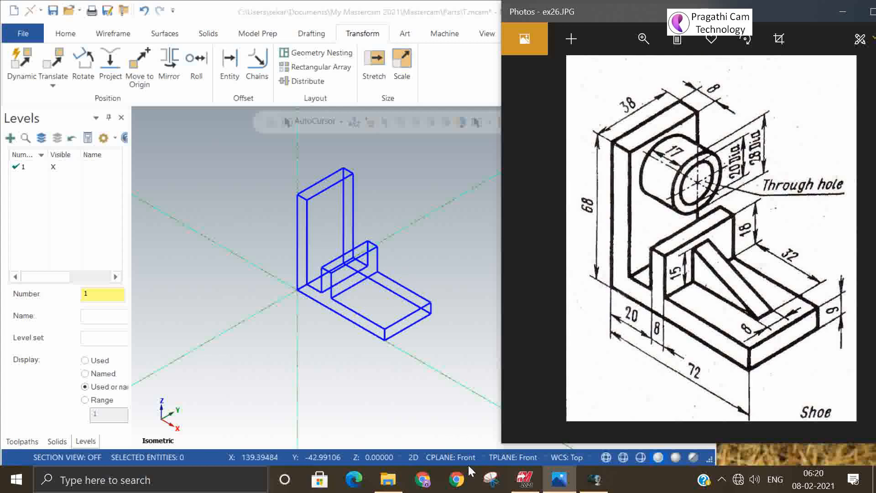
# Set the construction plane to Right and take its Z depth from the upright plate's front top corner.
pyautogui.click(442, 459)
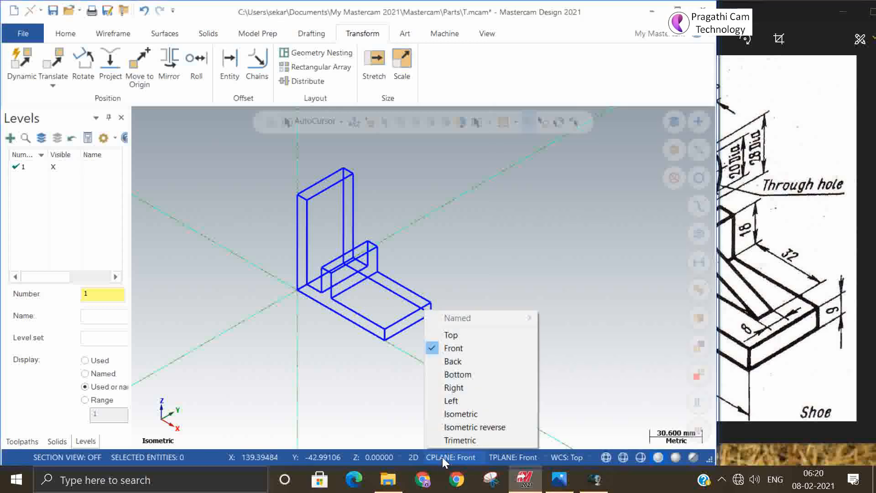
pyautogui.click(464, 389)
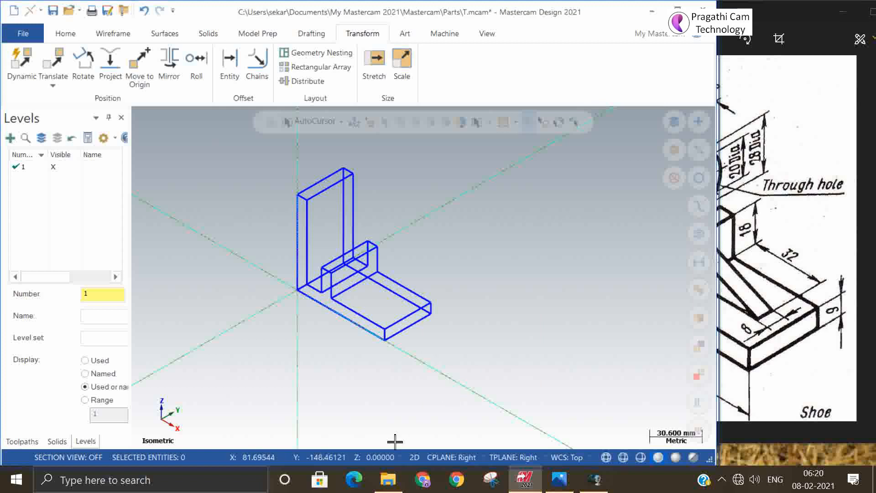
pyautogui.click(359, 455)
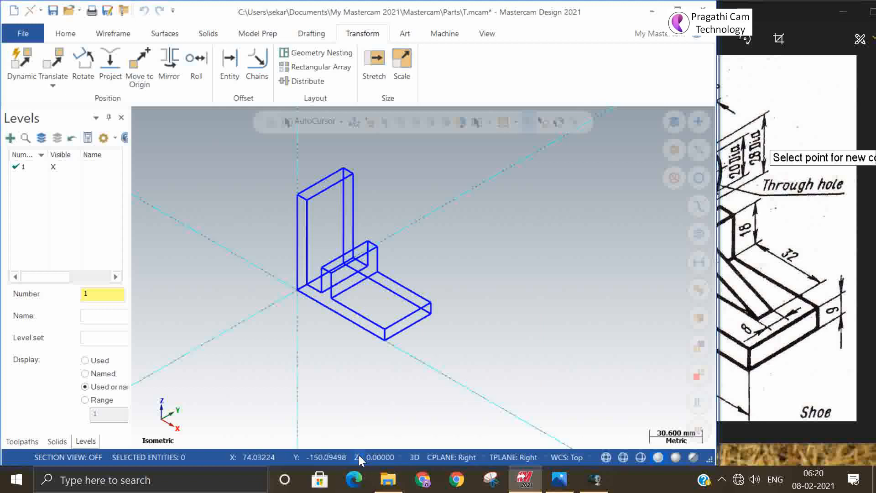
pyautogui.click(308, 201)
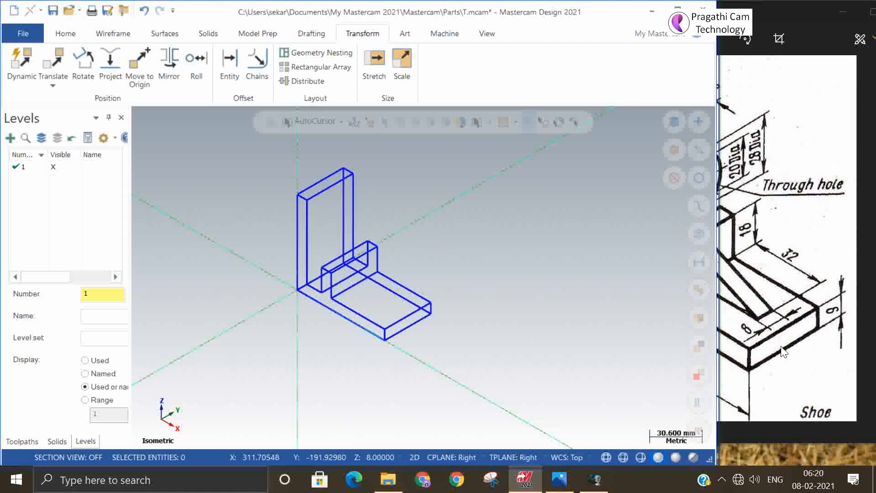
# Offset a copy of the upright plate's front top edge 5 mm downward on the front face.
pyautogui.click(732, 233)
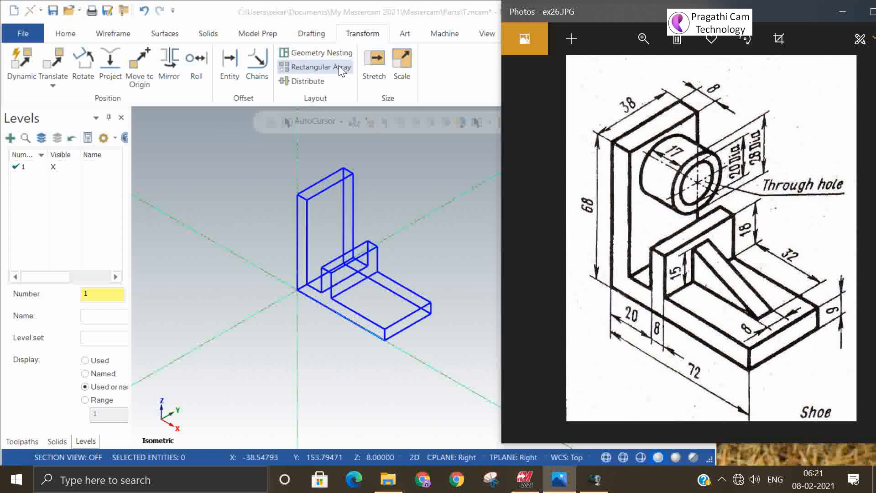
pyautogui.click(229, 59)
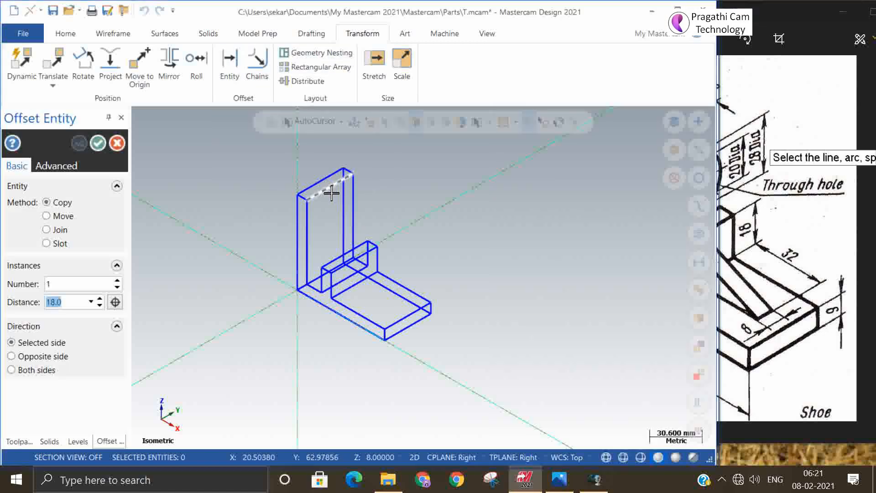
pyautogui.click(332, 194)
pyautogui.click(331, 208)
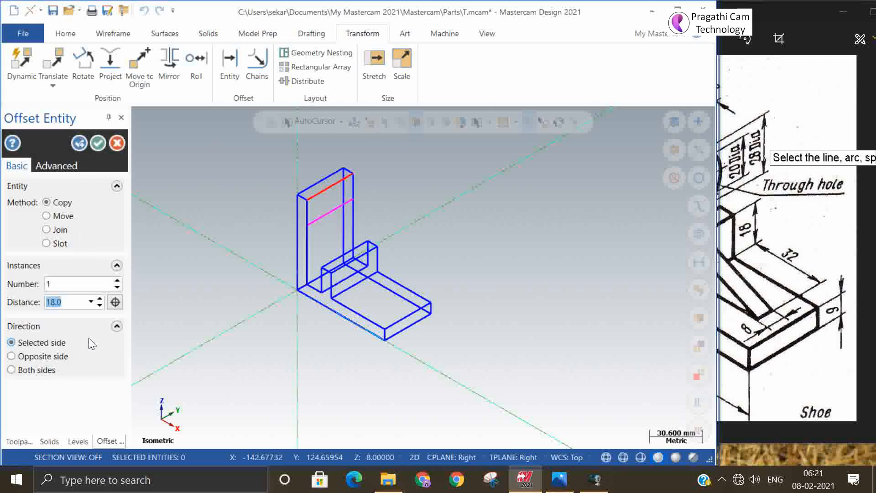
pyautogui.write('5')
pyautogui.press('Return')
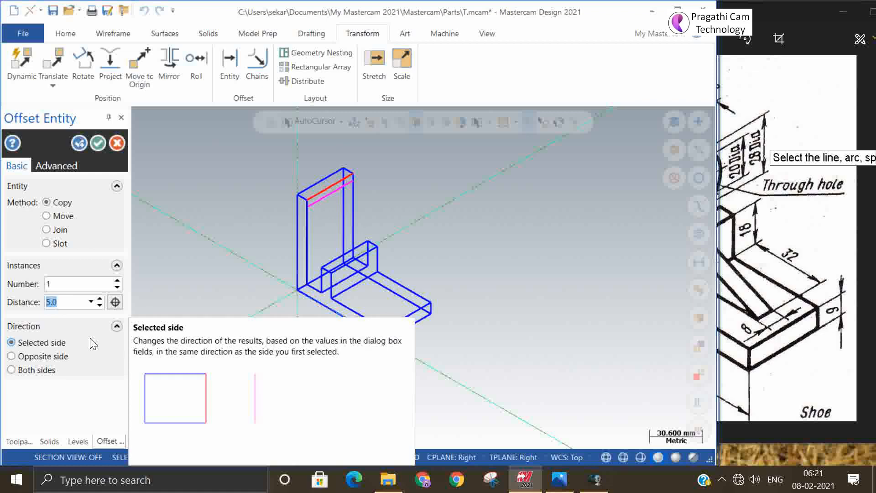
pyautogui.click(78, 143)
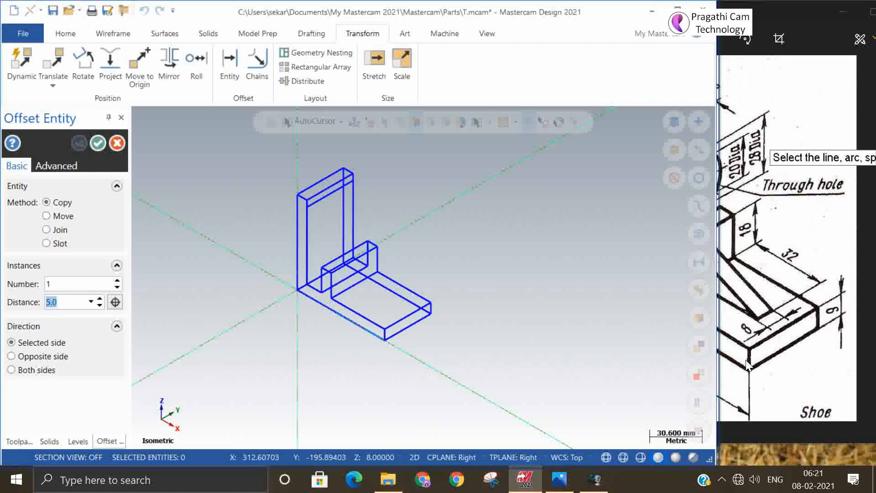
# Offset the new line downward by 28/2 mm as a copy to mark the boss centre height.
pyautogui.click(804, 379)
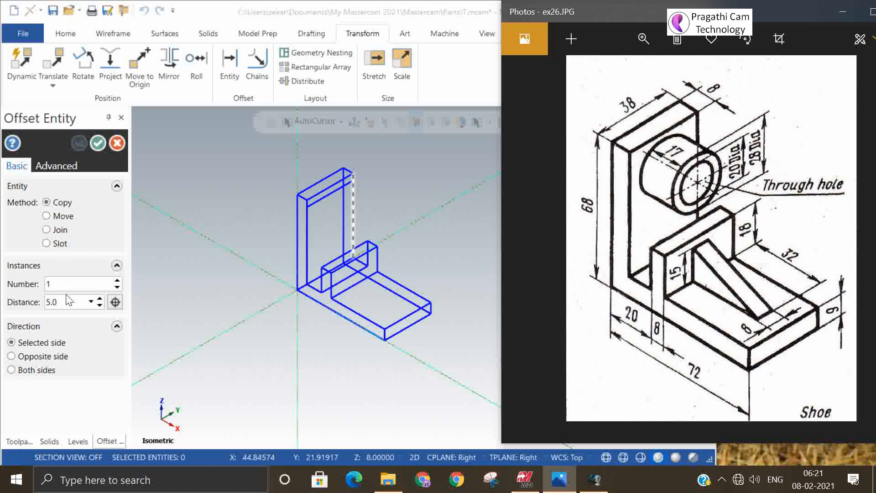
pyautogui.click(327, 202)
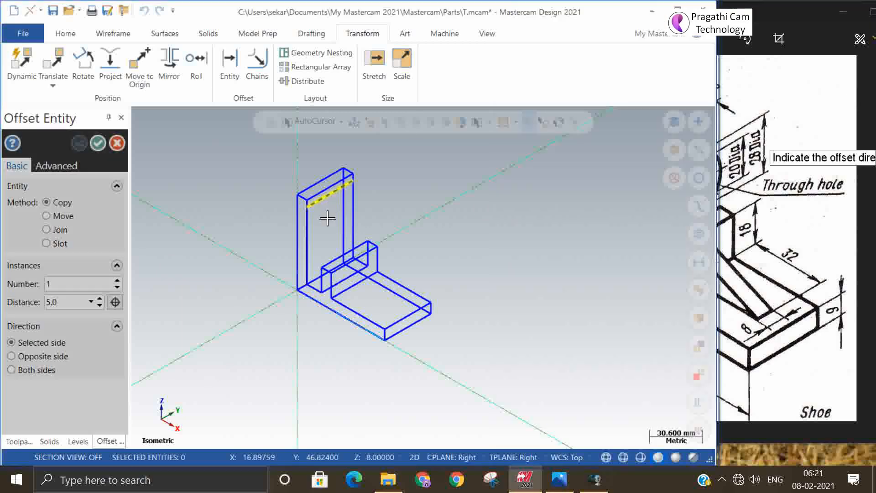
pyautogui.click(327, 218)
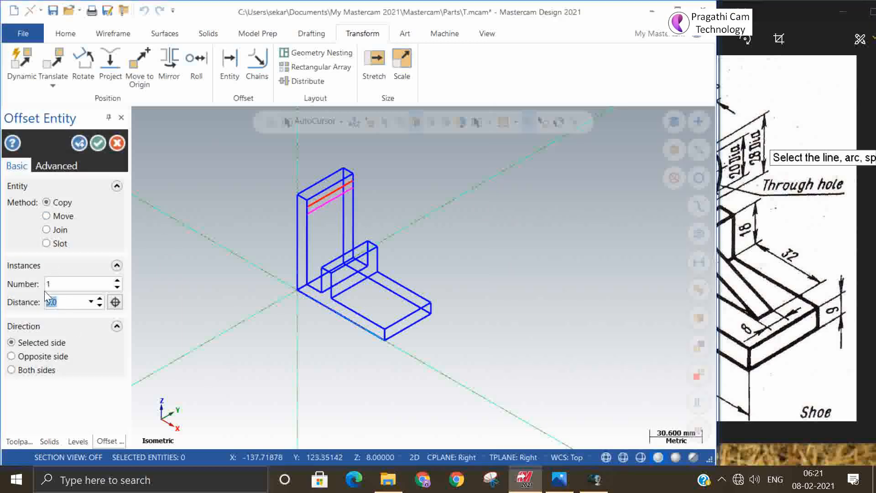
pyautogui.write('2')
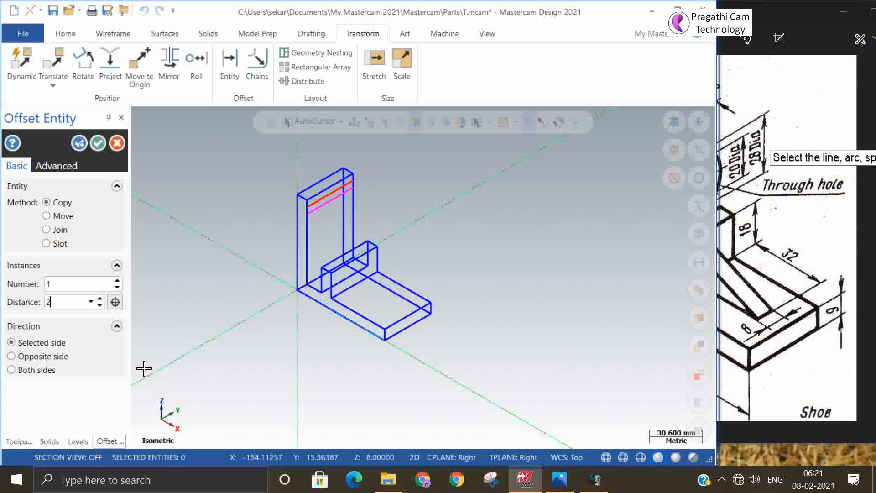
pyautogui.write('8/2')
pyautogui.press('Return')
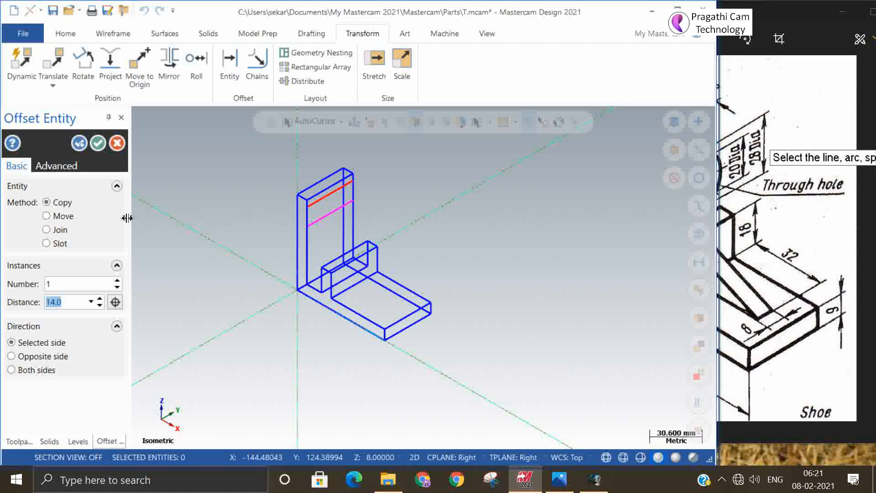
pyautogui.click(99, 142)
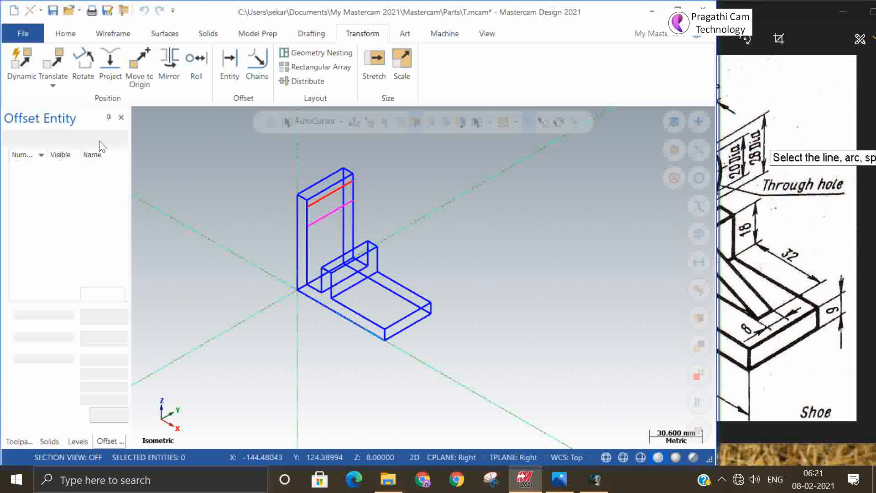
# Draw a vertical line about 42 mm long downward from the midpoint of the upright's front top edge.
pyautogui.click(112, 33)
pyautogui.click(92, 48)
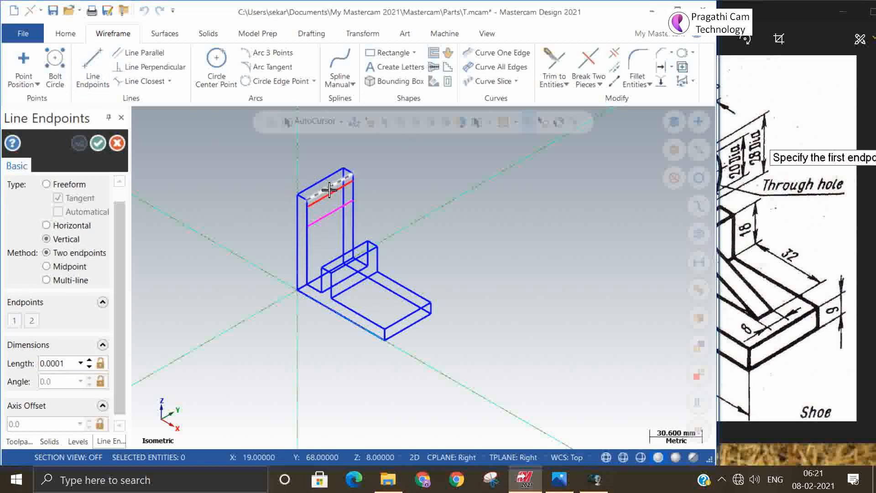
pyautogui.click(330, 189)
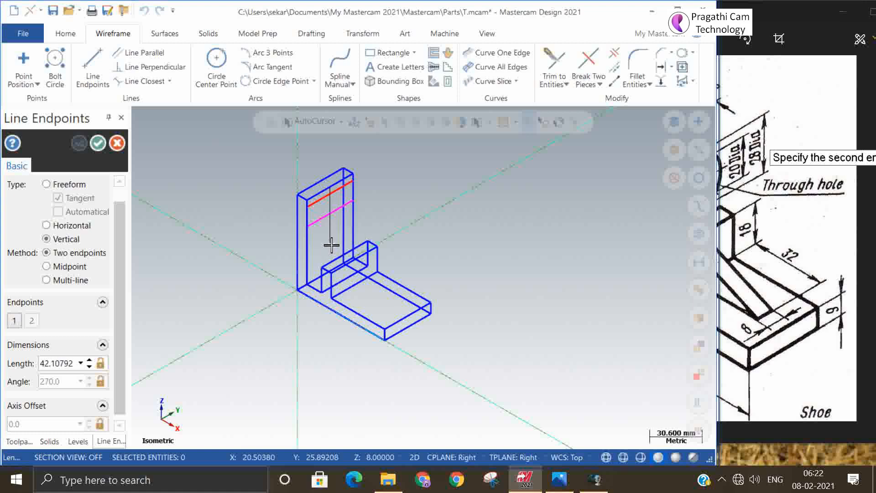
pyautogui.click(330, 241)
pyautogui.click(98, 143)
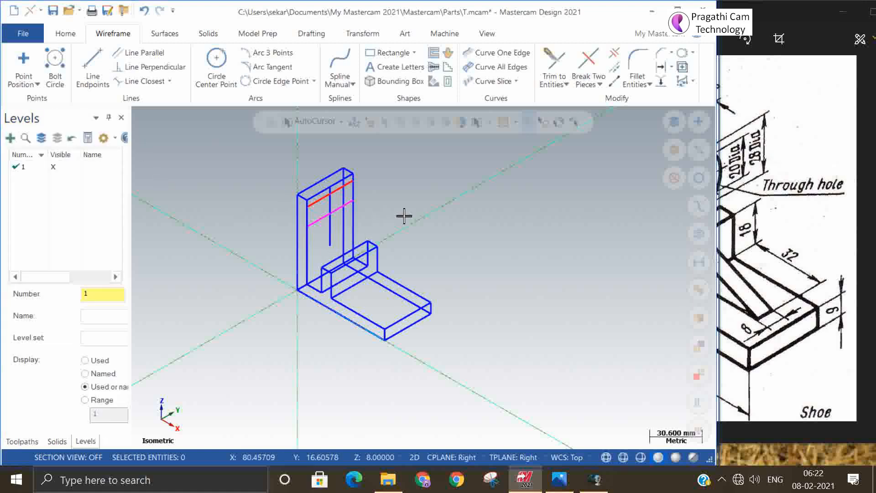
# Draw a 28 mm diameter circle centred where the vertical line crosses the lower offset line.
pyautogui.moveTo(369, 192)
pyautogui.mouseDown(button='middle')
pyautogui.moveTo(373, 239)
pyautogui.moveTo(382, 201)
pyautogui.moveTo(360, 194)
pyautogui.moveTo(375, 191)
pyautogui.mouseUp(button='middle')
pyautogui.rightClick(413, 178)
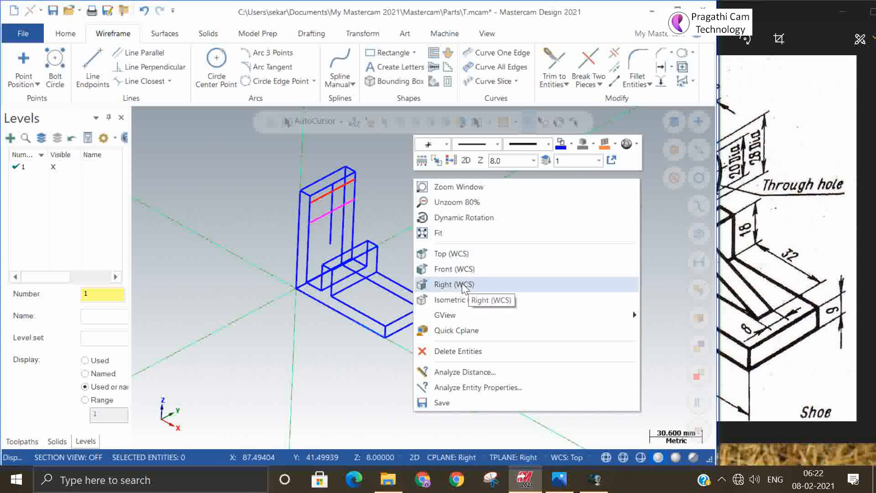
pyautogui.click(460, 299)
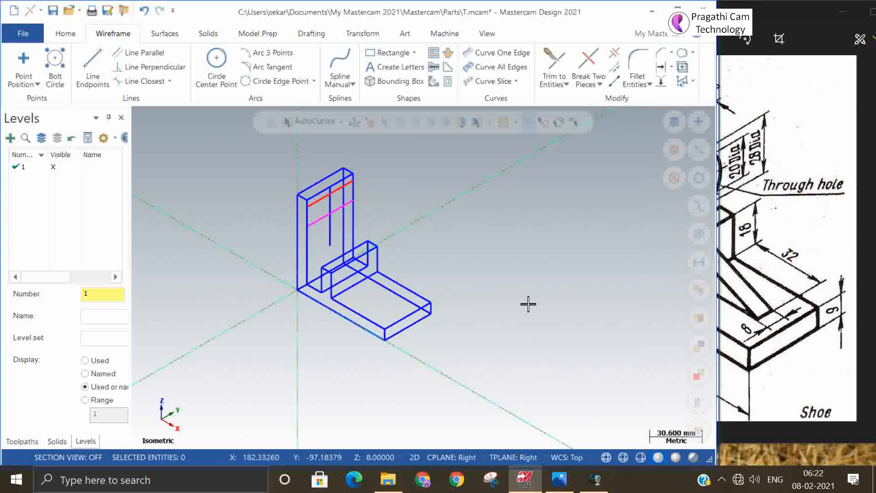
pyautogui.click(818, 266)
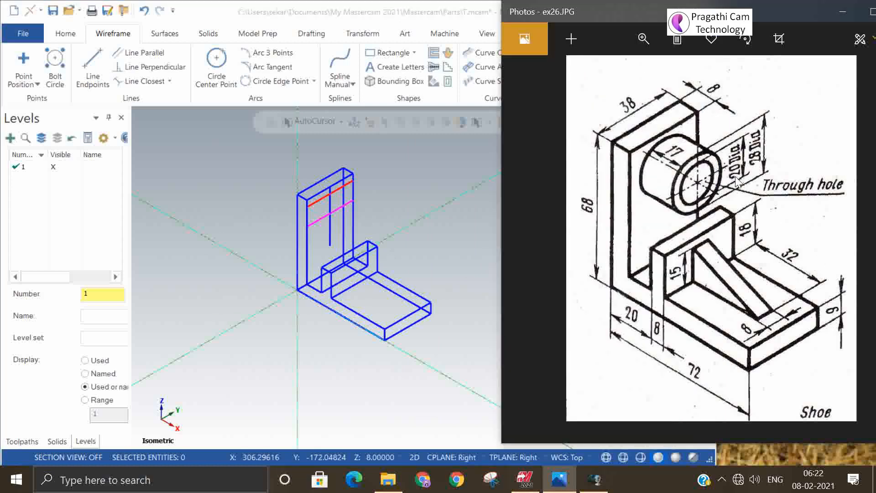
pyautogui.click(209, 45)
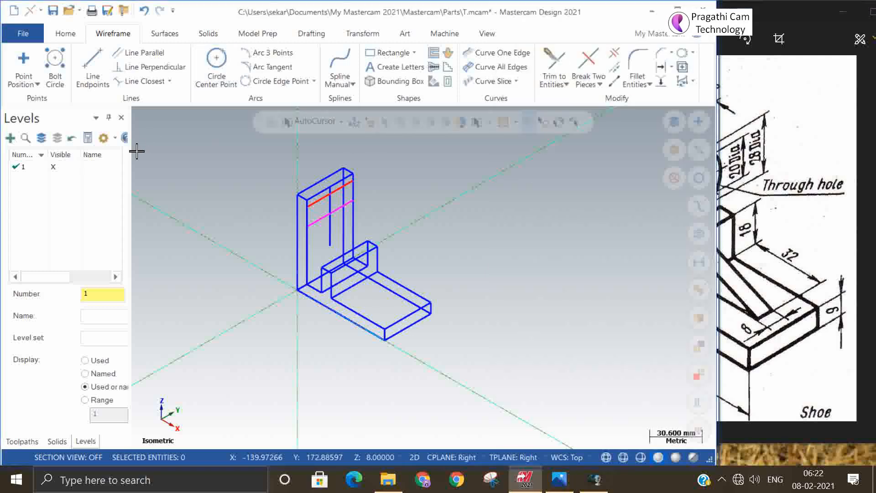
pyautogui.click(215, 61)
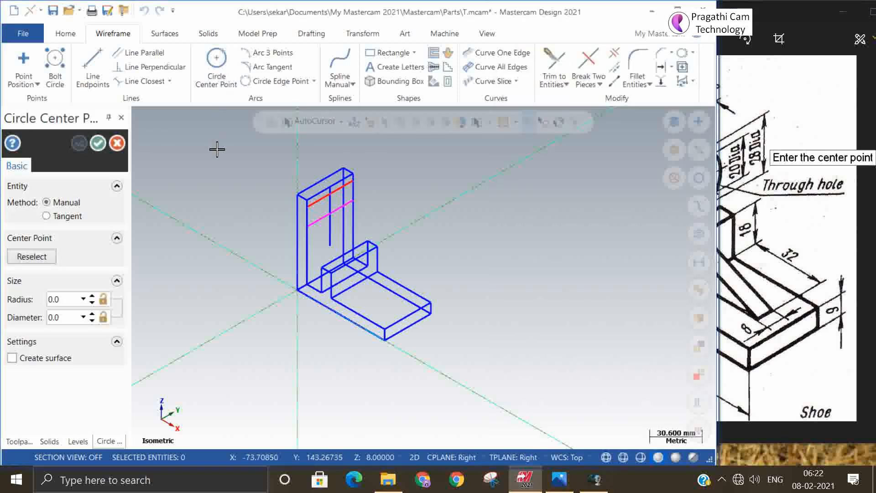
pyautogui.click(66, 318)
pyautogui.write('28')
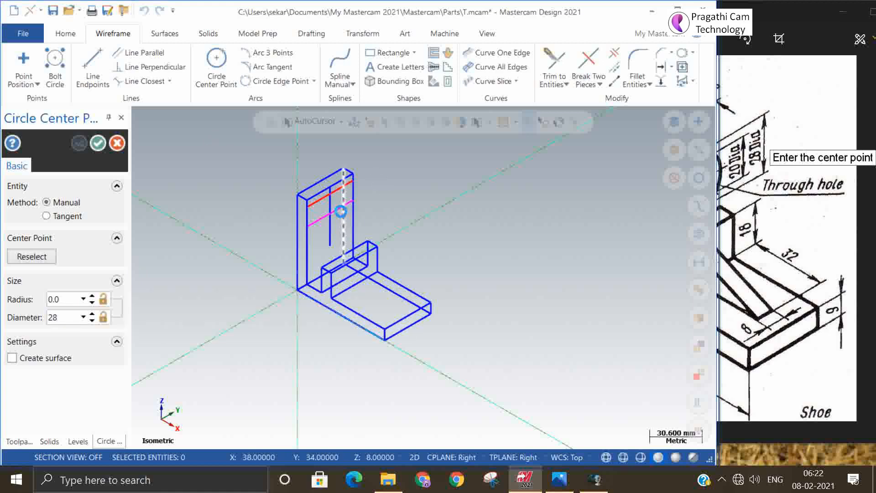
pyautogui.press('Return')
pyautogui.click(332, 212)
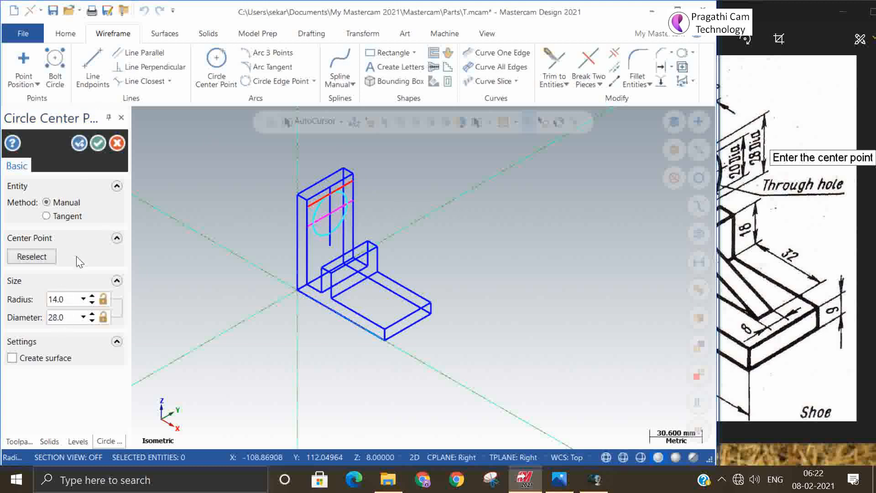
pyautogui.click(79, 143)
# Add a concentric 20 mm diameter circle for the through hole at the same centre.
pyautogui.click(777, 234)
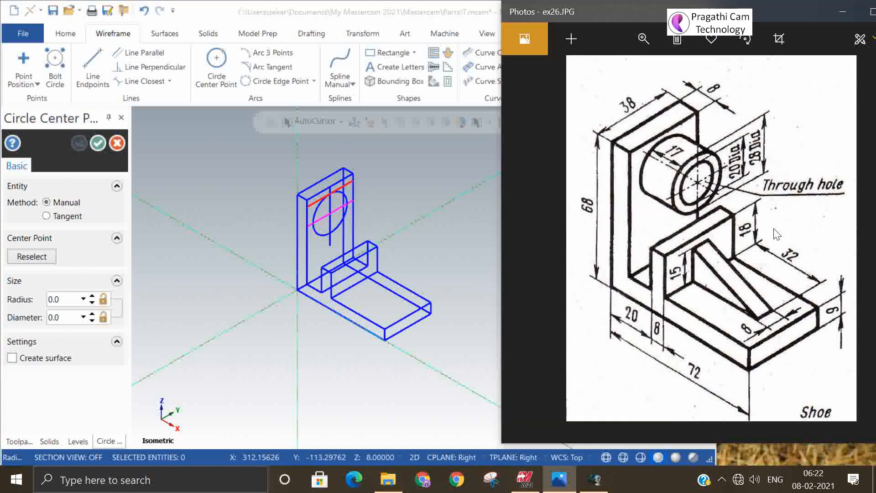
pyautogui.click(63, 316)
pyautogui.write('20')
pyautogui.press('Return')
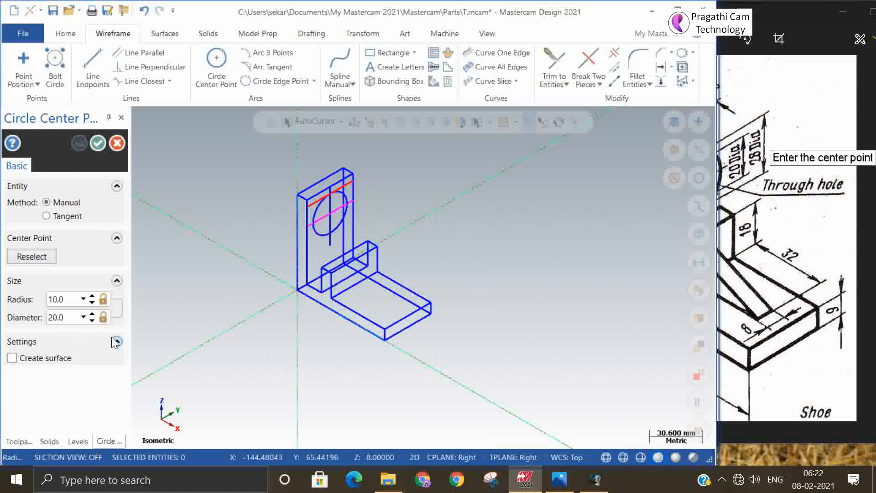
pyautogui.click(331, 215)
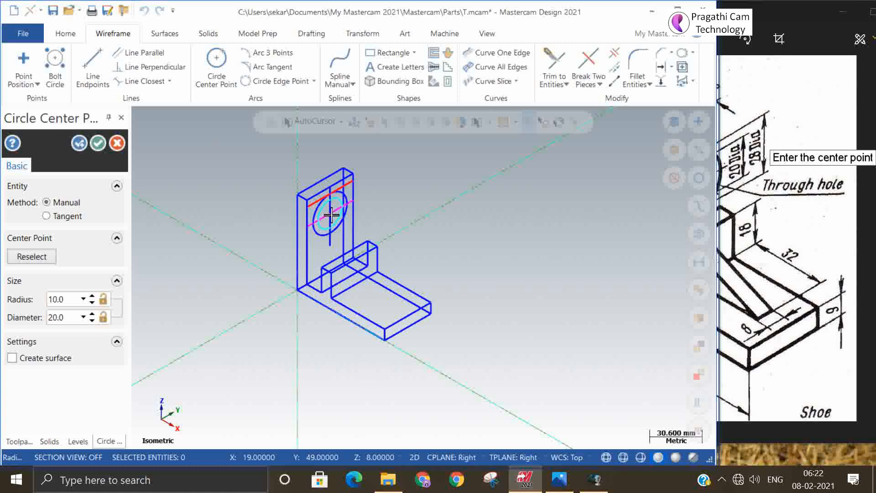
pyautogui.click(99, 143)
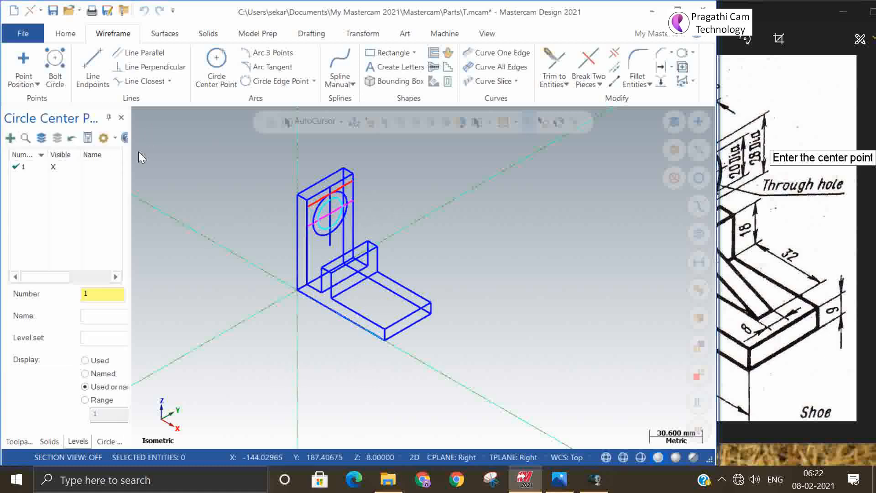
# Delete the vertical construction line and the two offset lines around the circles.
pyautogui.scroll(3, 422, 200)
pyautogui.scroll(-2, 443, 218)
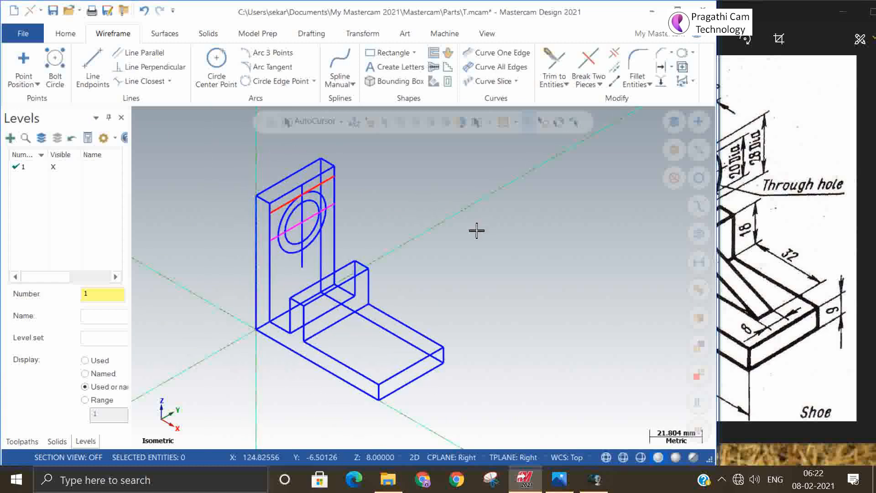
pyautogui.click(297, 262)
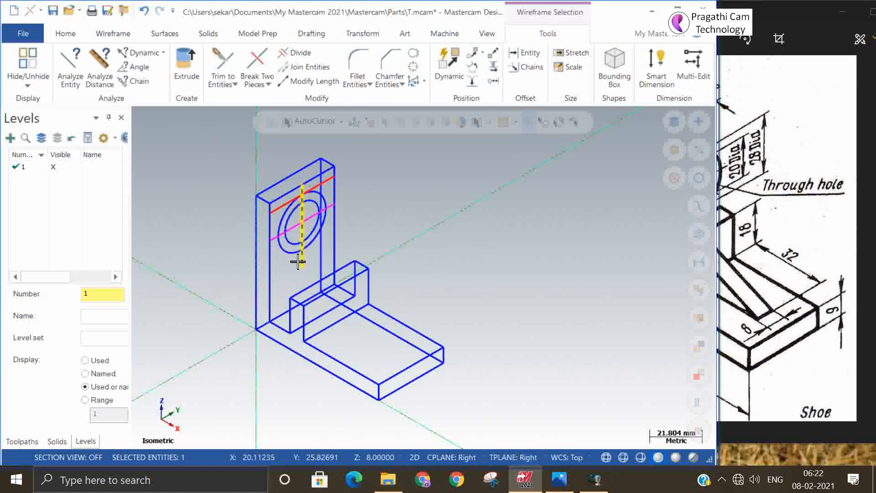
pyautogui.click(295, 227)
pyautogui.click(297, 198)
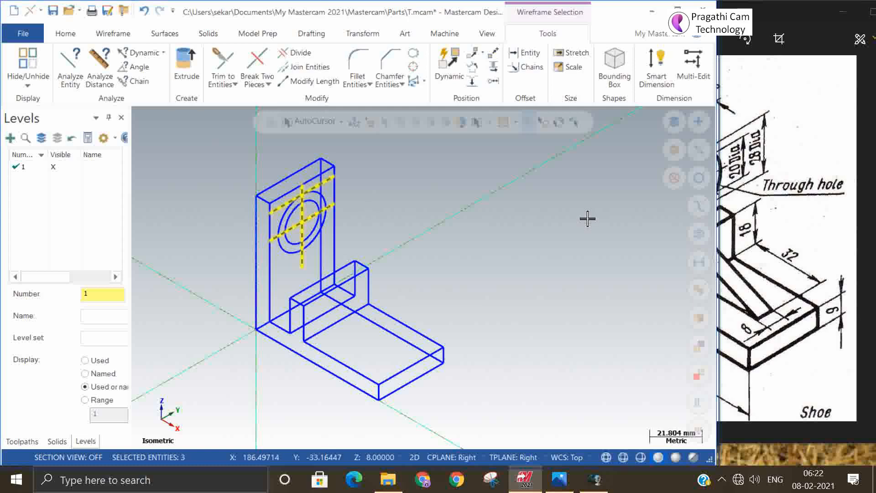
pyautogui.press('Delete')
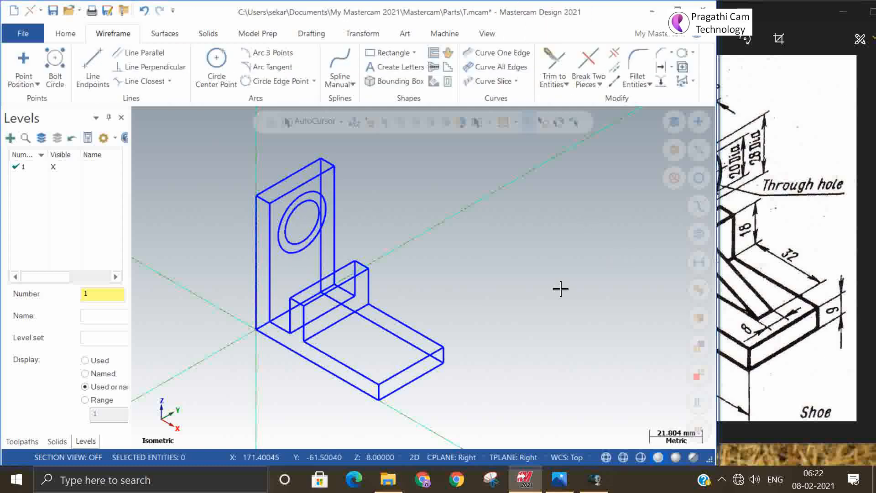
pyautogui.moveTo(546, 290); pyautogui.dragTo(538, 316, button='middle')
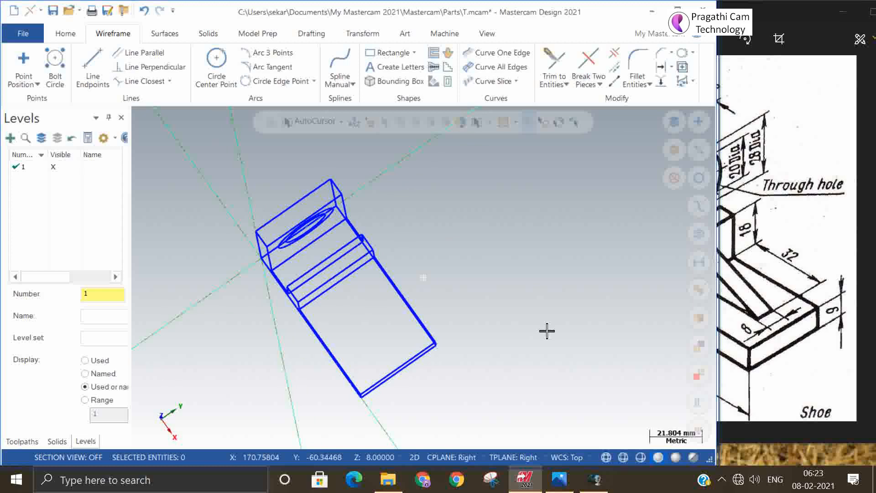
pyautogui.moveTo(547, 331); pyautogui.dragTo(560, 279, button='middle')
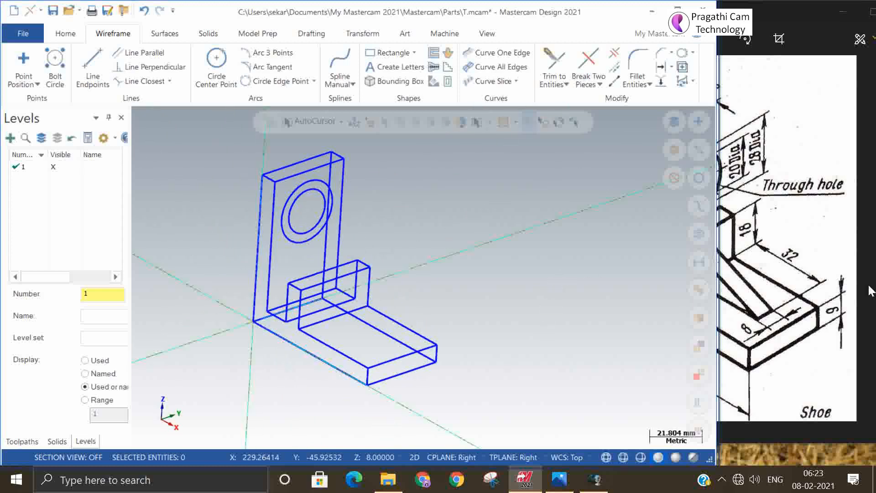
# Translate the 28 mm and 20 mm circles 17 mm along Z from the upright plate using the Join method.
pyautogui.click(835, 272)
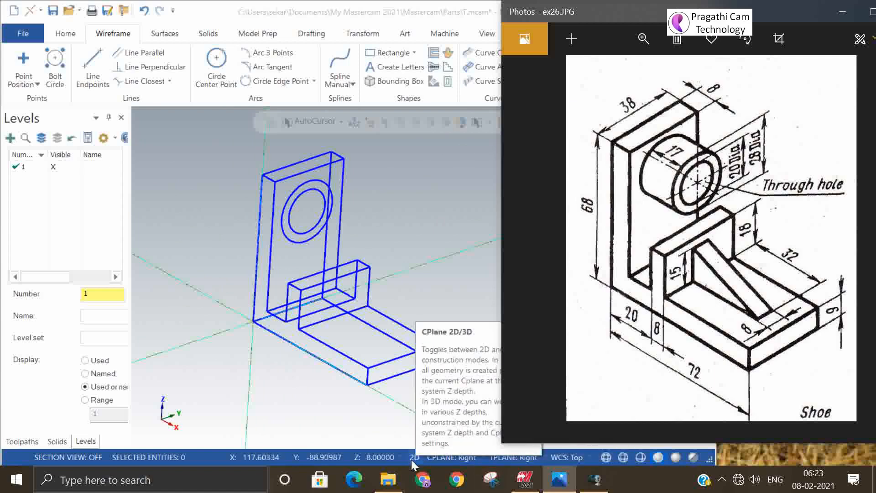
pyautogui.click(449, 459)
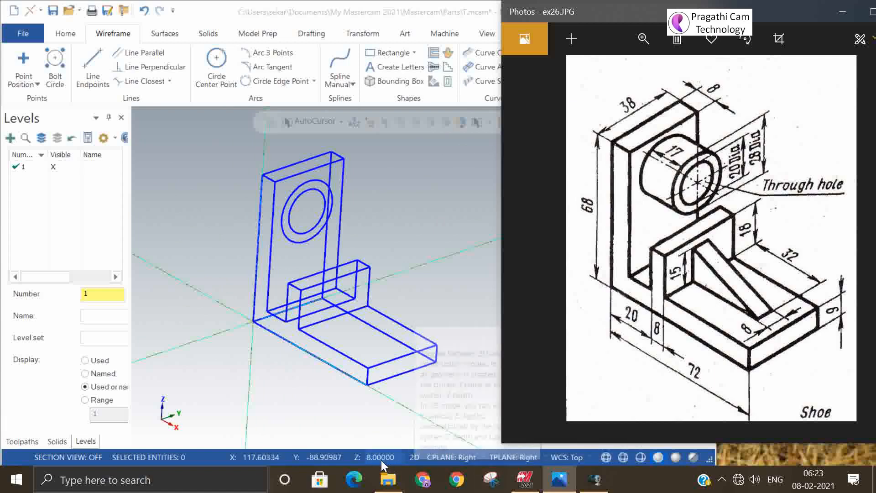
pyautogui.click(402, 230)
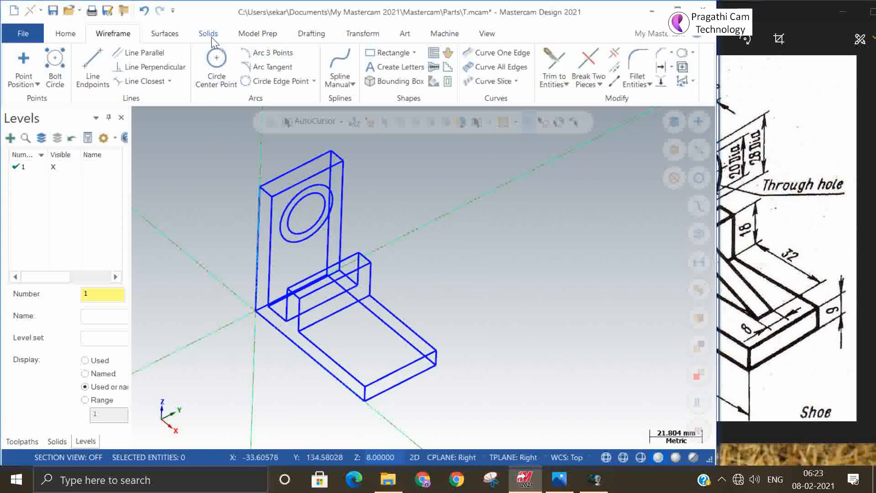
pyautogui.click(353, 37)
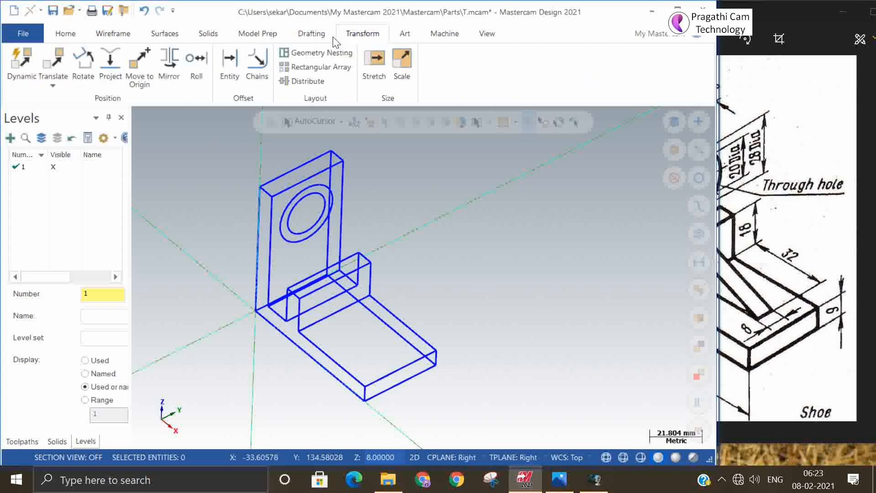
pyautogui.click(56, 84)
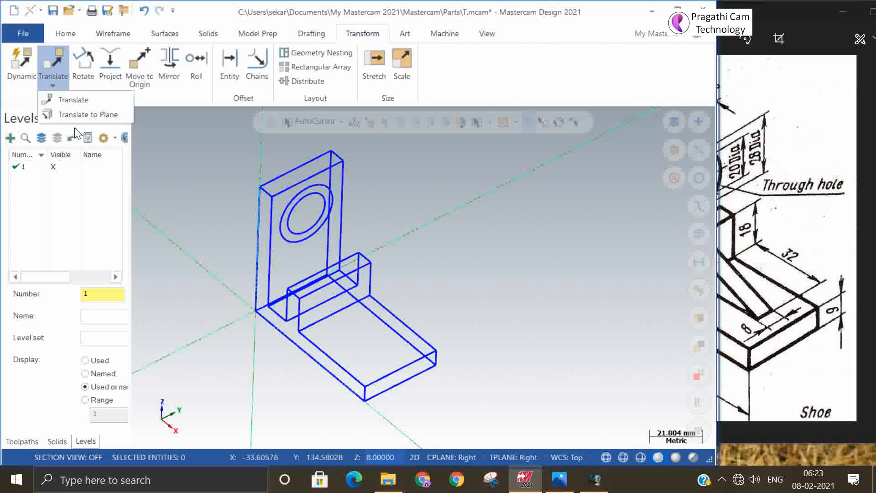
pyautogui.click(74, 100)
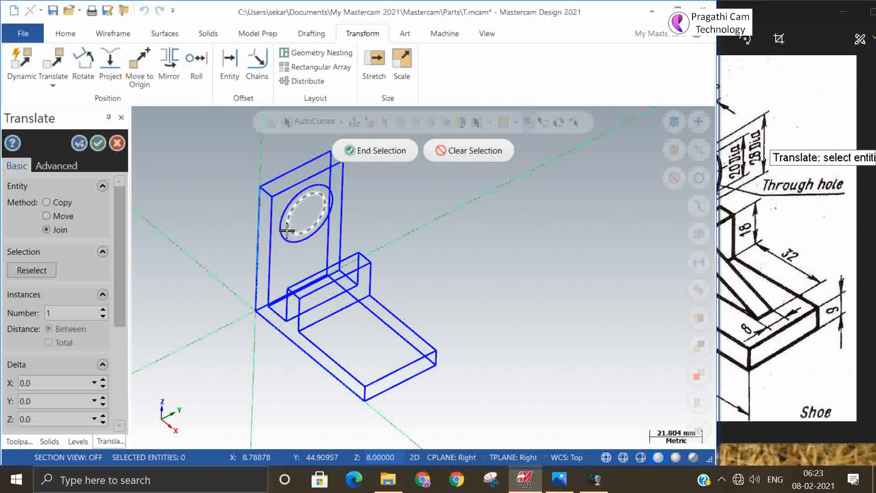
pyautogui.click(374, 159)
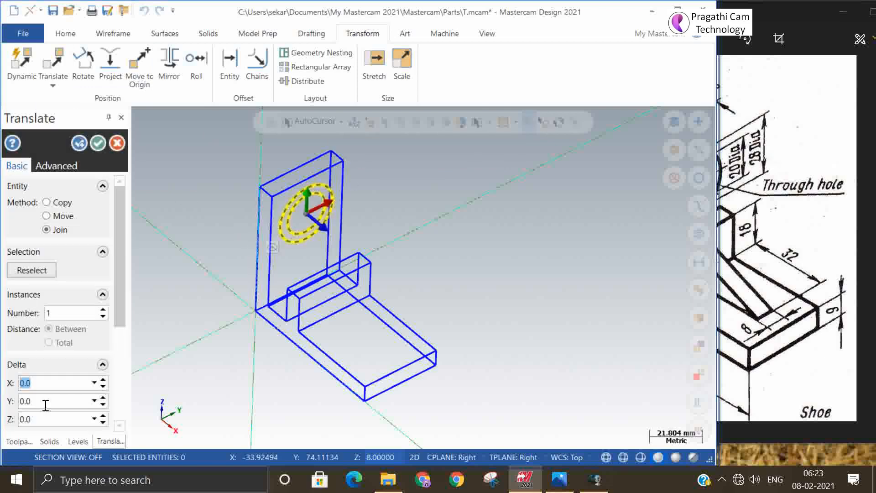
pyautogui.click(806, 318)
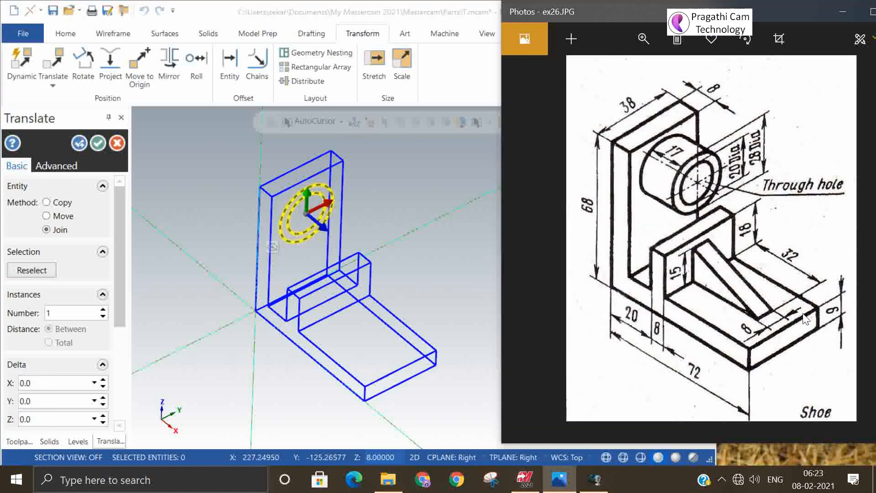
pyautogui.click(40, 425)
pyautogui.write('17')
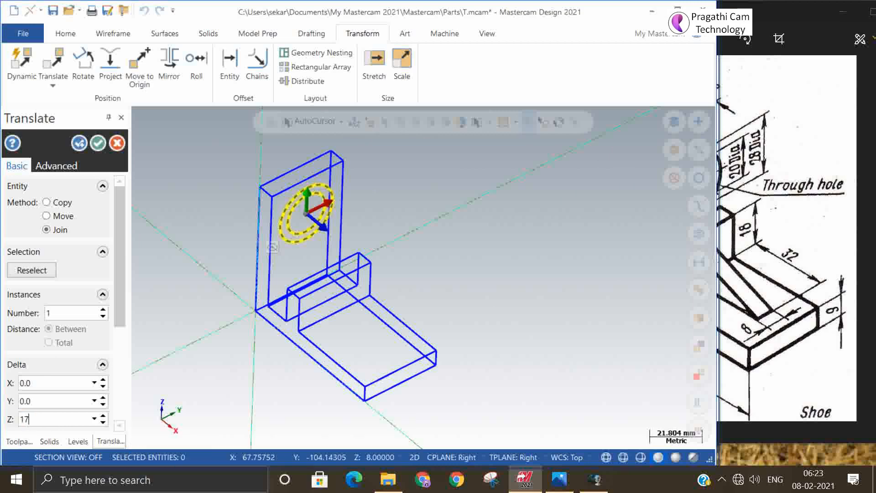
pyautogui.press('Return')
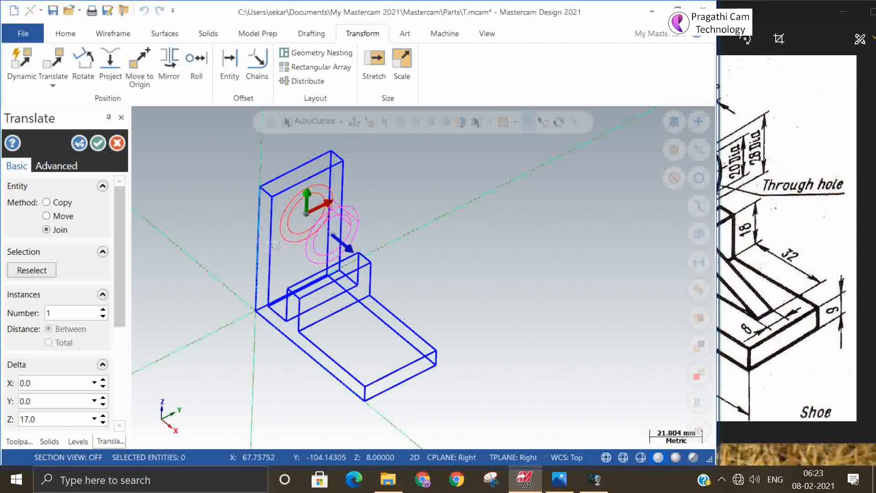
pyautogui.click(747, 352)
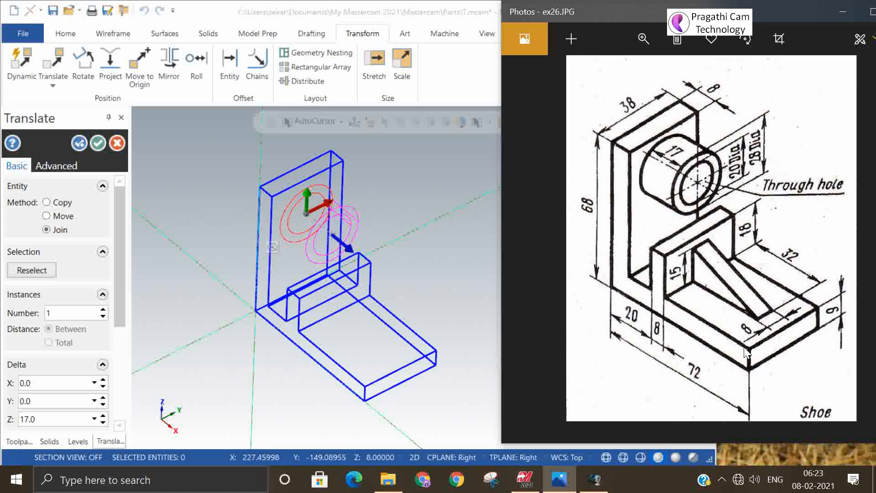
pyautogui.click(75, 143)
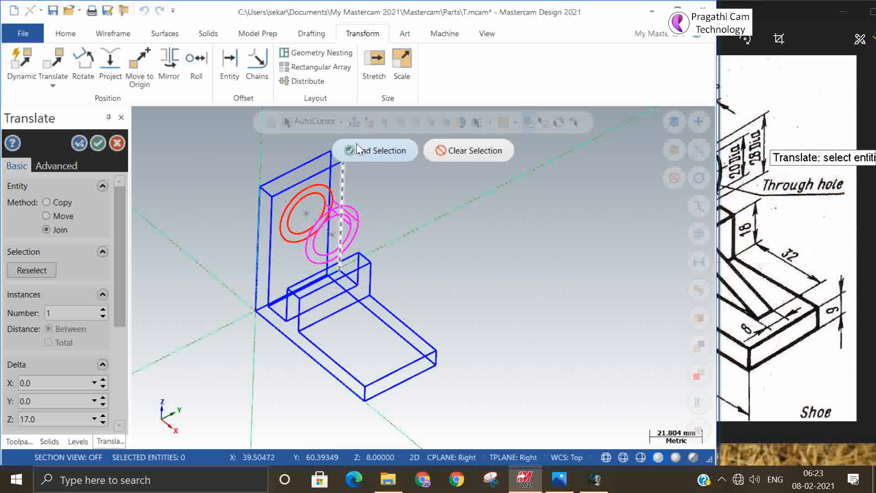
# Finish the circle translation and clear the result colours from the original and translated circles.
pyautogui.click(373, 152)
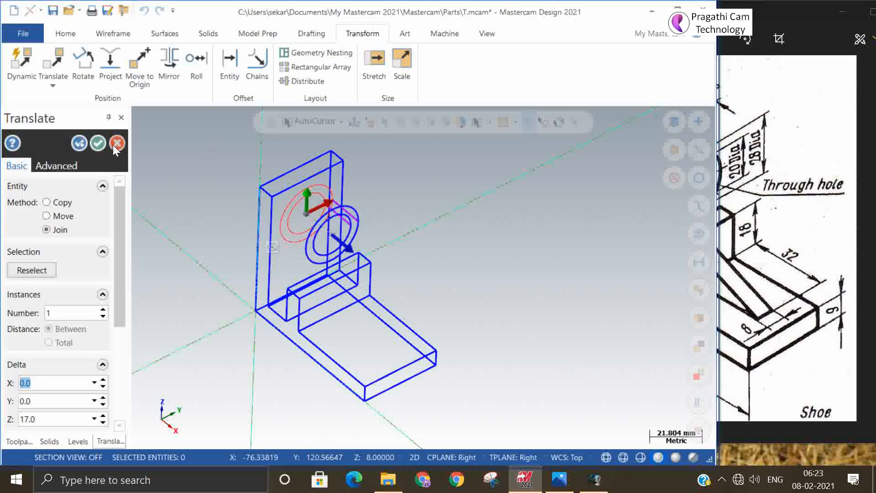
pyautogui.click(98, 144)
pyautogui.rightClick(483, 200)
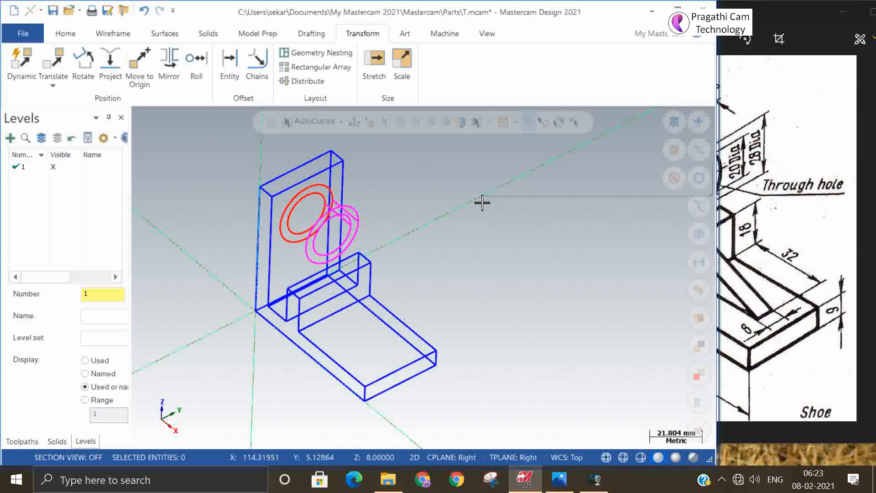
pyautogui.click(520, 186)
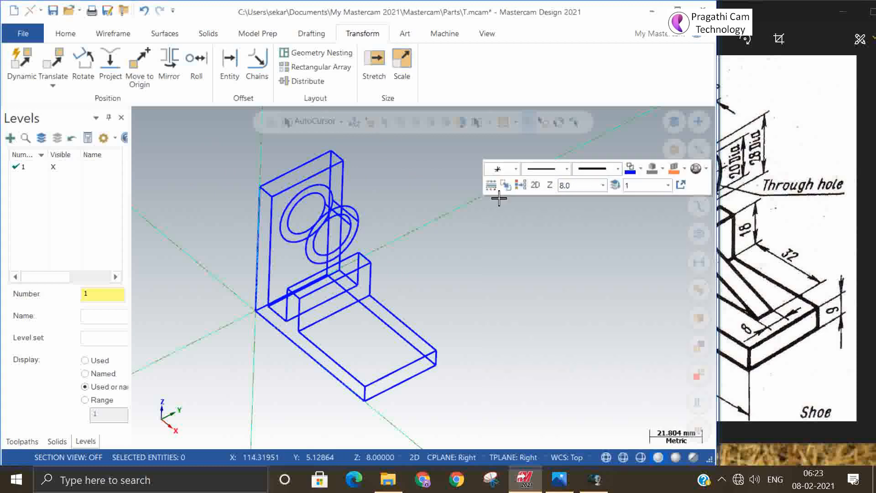
# Compare the wireframe with the boss and rib details on the ex26.JPG reference drawing.
pyautogui.moveTo(496, 304)
pyautogui.mouseDown(button='middle')
pyautogui.moveTo(479, 336)
pyautogui.moveTo(481, 313)
pyautogui.moveTo(491, 320)
pyautogui.moveTo(489, 294)
pyautogui.moveTo(525, 294)
pyautogui.mouseUp(button='middle')
pyautogui.click(833, 291)
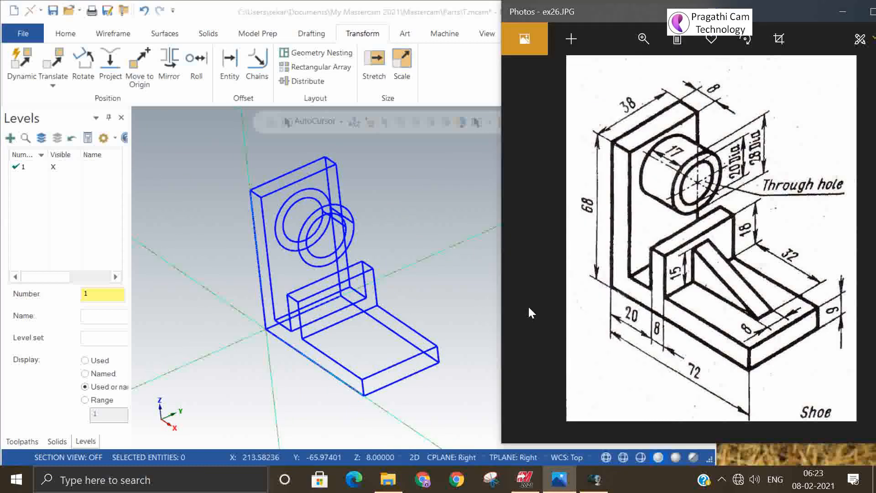
pyautogui.click(382, 303)
pyautogui.moveTo(382, 303); pyautogui.dragTo(399, 309, button='middle')
pyautogui.click(701, 200)
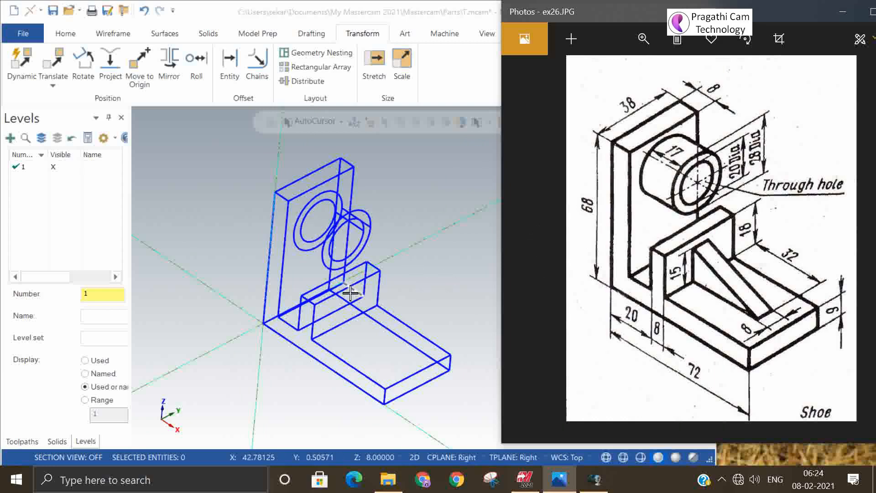
pyautogui.moveTo(432, 312); pyautogui.dragTo(420, 332, button='middle')
pyautogui.click(741, 314)
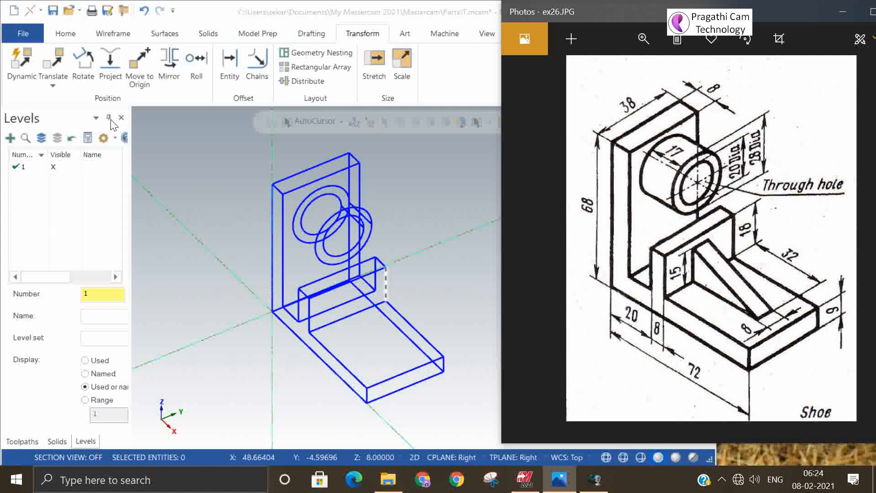
# Set the construction and tool planes to Top.
pyautogui.click(424, 457)
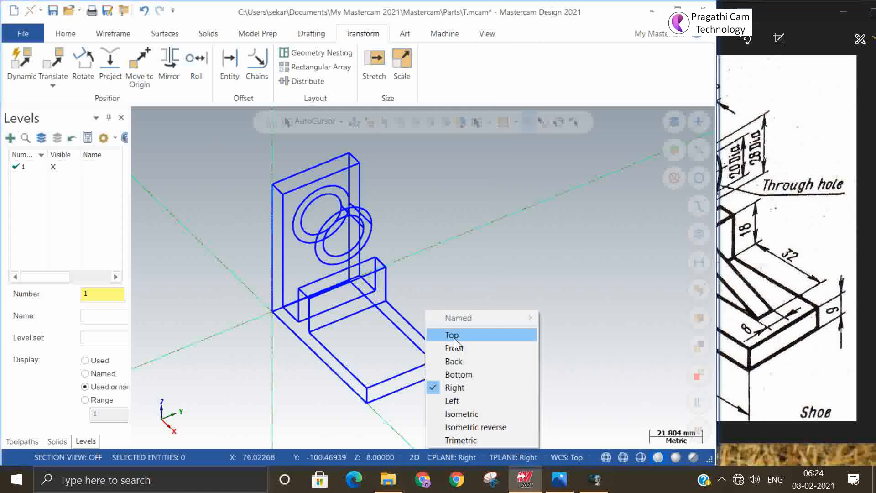
pyautogui.click(454, 340)
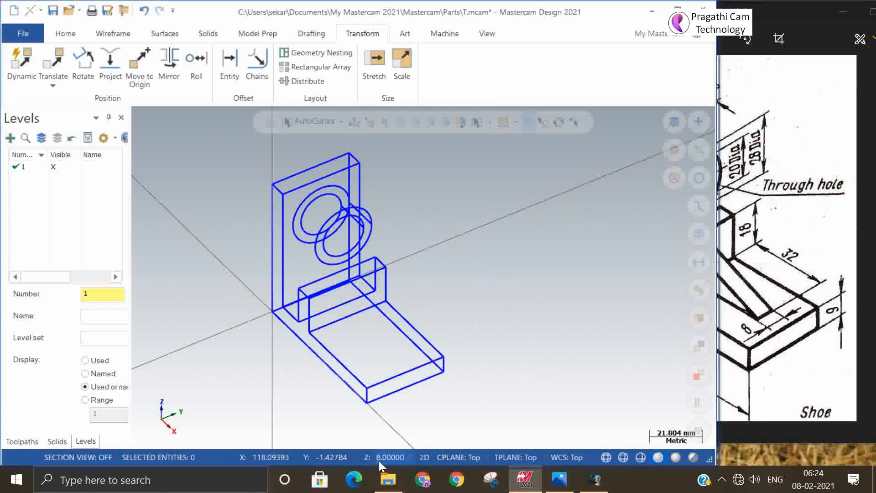
pyautogui.click(381, 457)
pyautogui.click(455, 361)
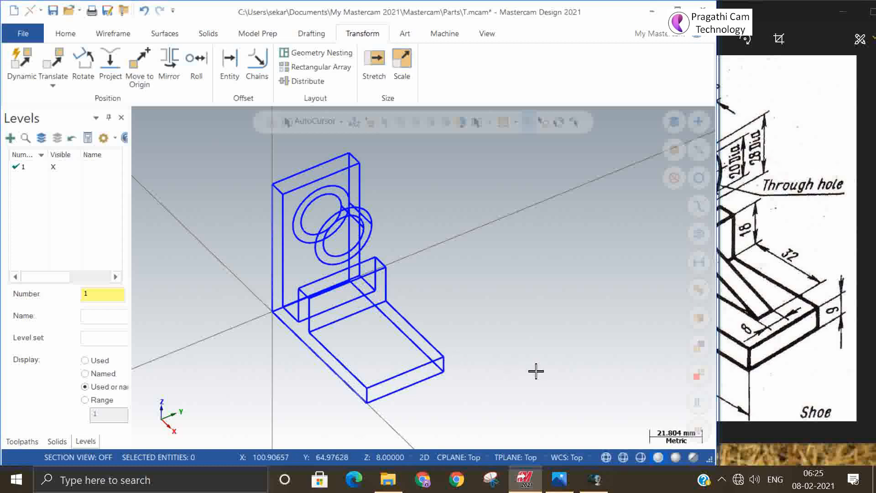
pyautogui.click(113, 33)
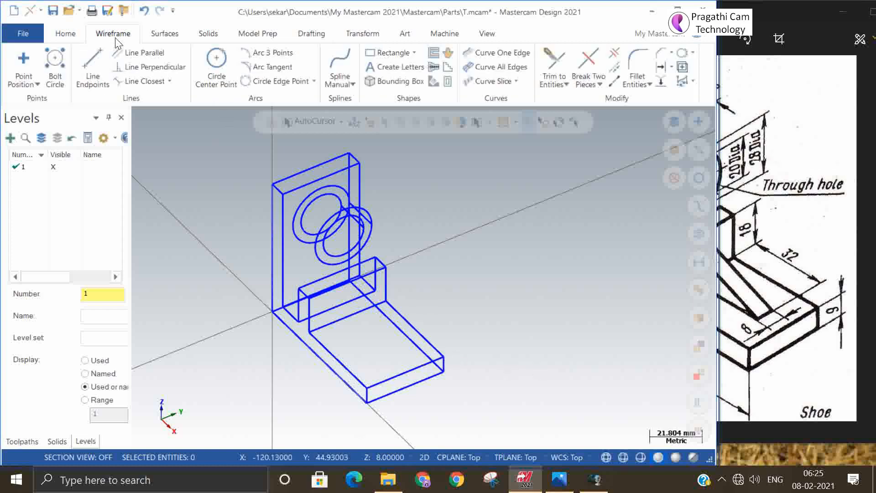
pyautogui.click(91, 64)
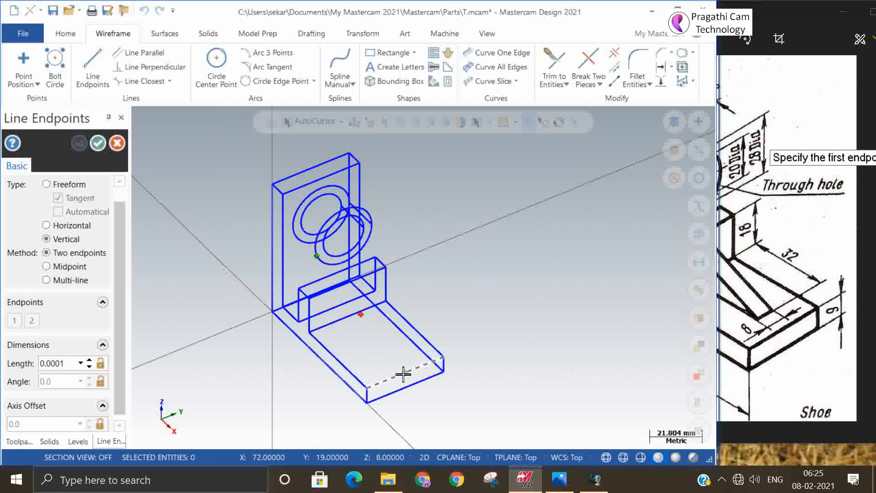
pyautogui.click(117, 142)
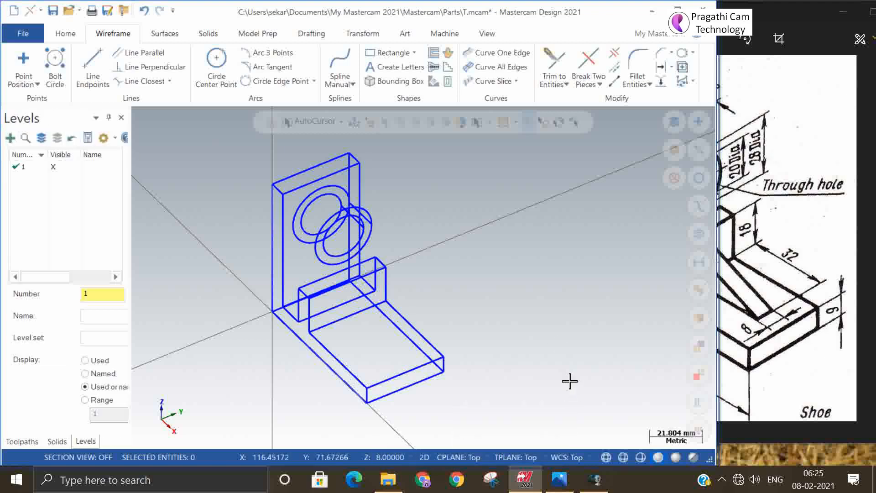
pyautogui.click(93, 60)
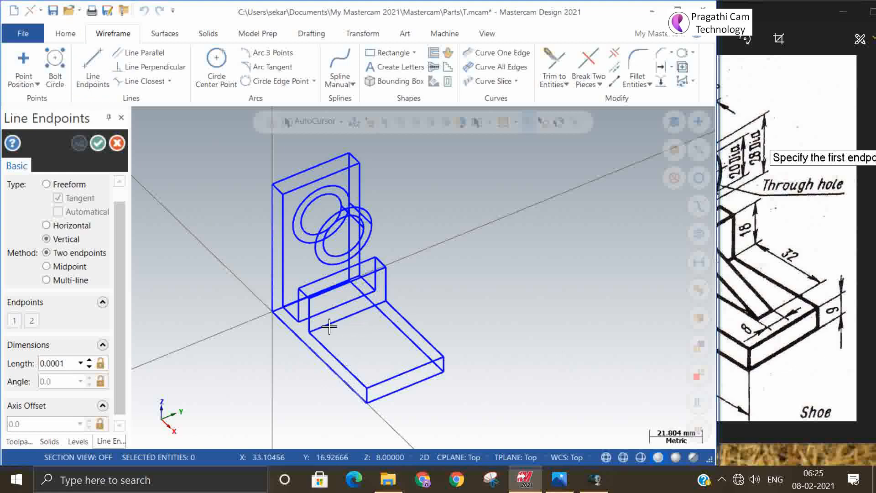
pyautogui.click(115, 143)
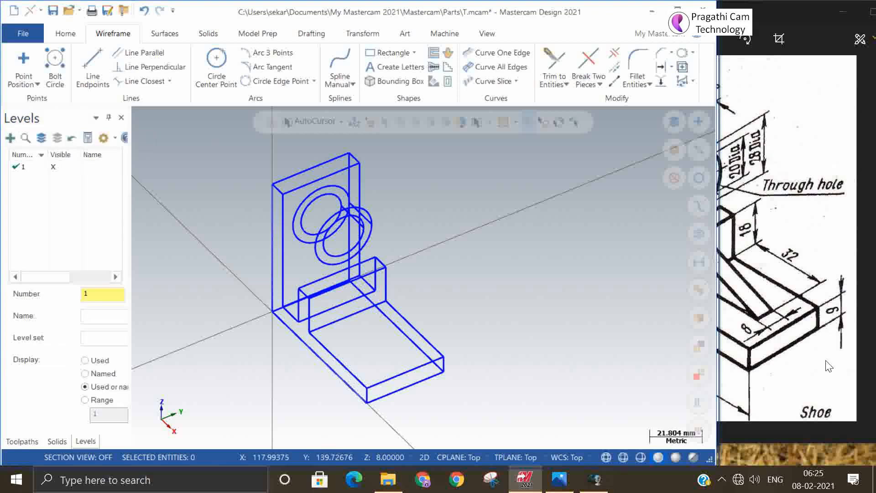
# Offset a copy of the base's long top edge by 38/2 (19 mm) toward the middle of its top face.
pyautogui.click(850, 384)
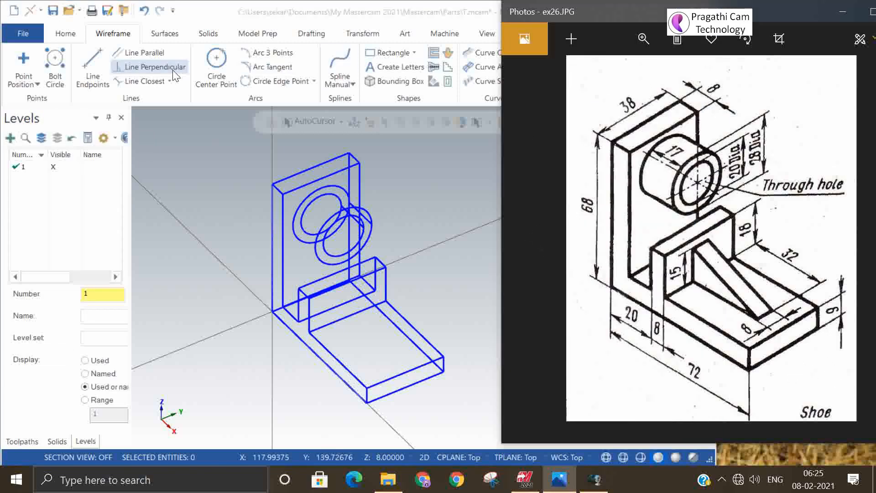
pyautogui.click(432, 217)
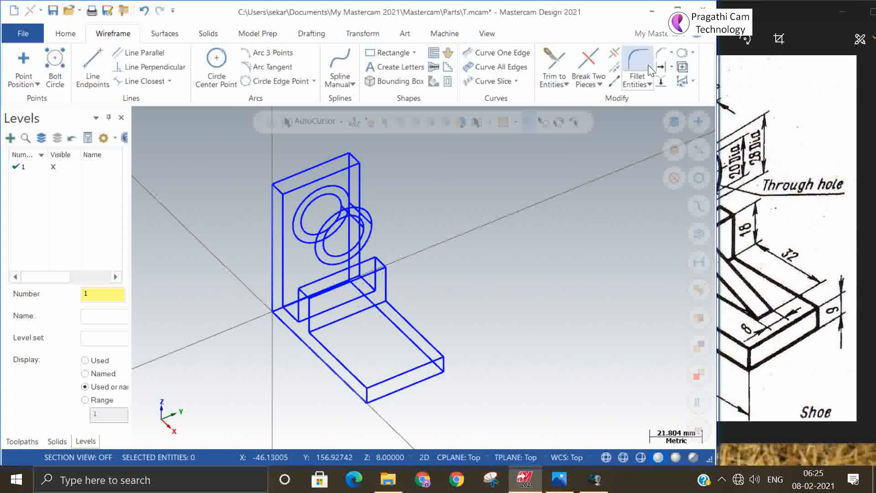
pyautogui.click(661, 68)
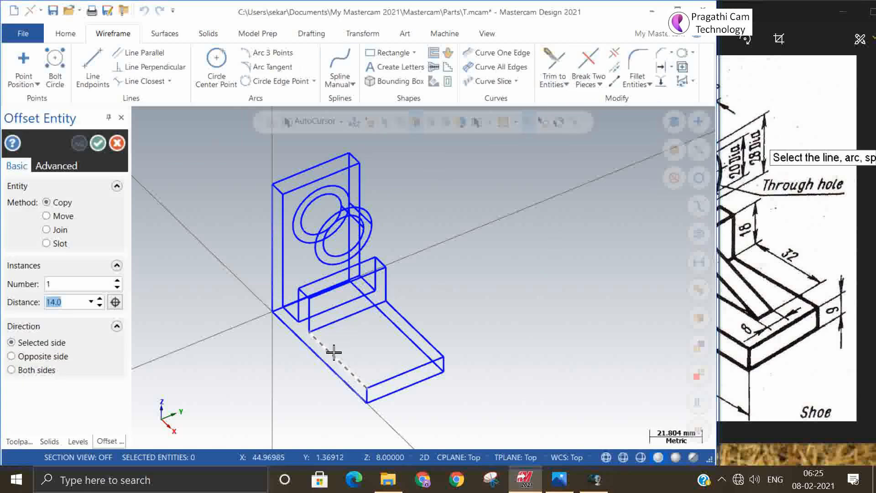
pyautogui.click(334, 354)
pyautogui.click(370, 347)
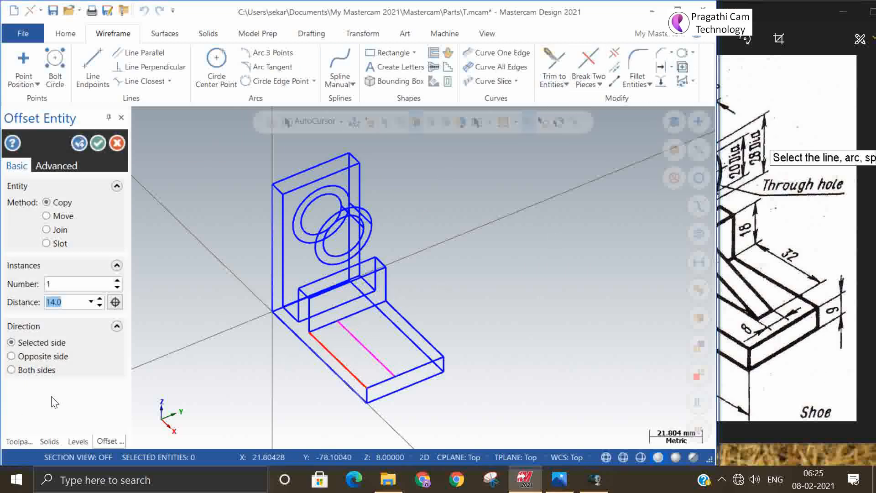
pyautogui.write('38/2')
pyautogui.press('Return')
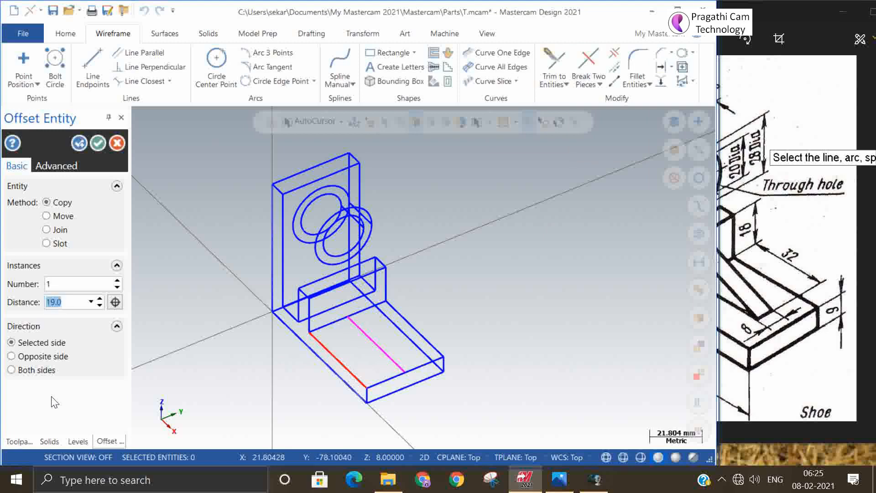
pyautogui.click(80, 140)
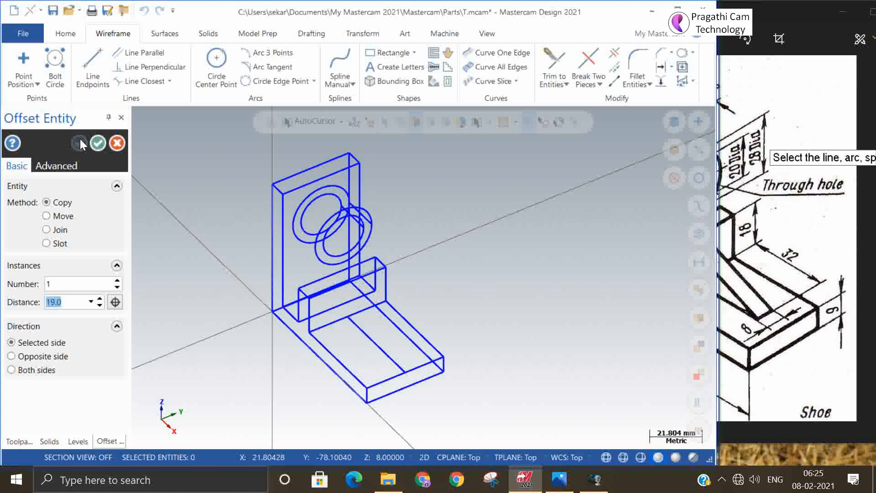
# Offset a copy of the bottom edge of the cross wall's front face by 32 mm toward the free end of the base.
pyautogui.click(783, 329)
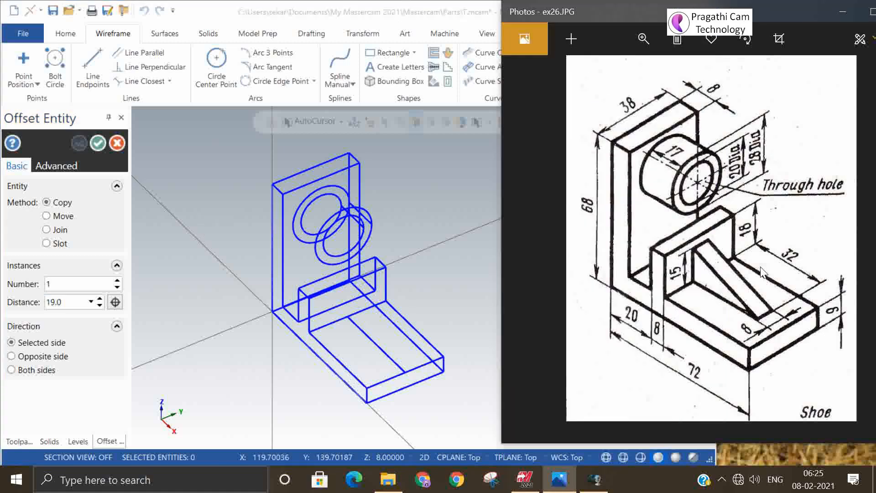
pyautogui.click(390, 164)
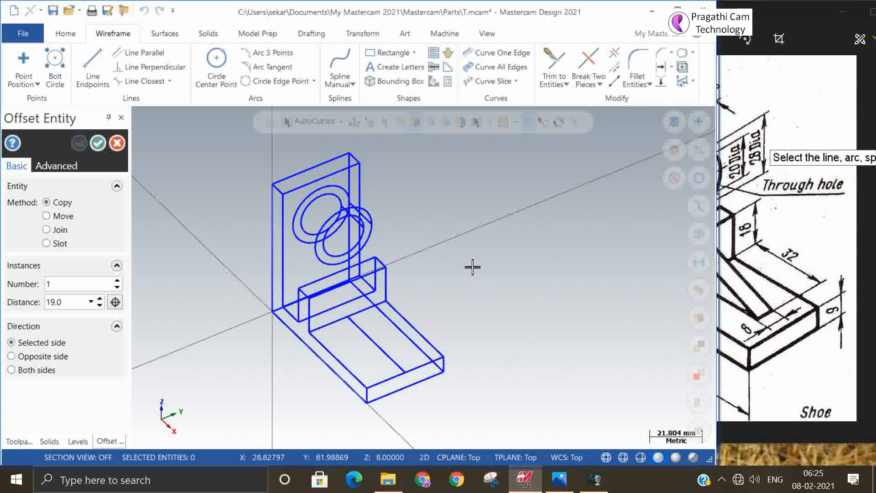
pyautogui.click(360, 311)
pyautogui.click(373, 330)
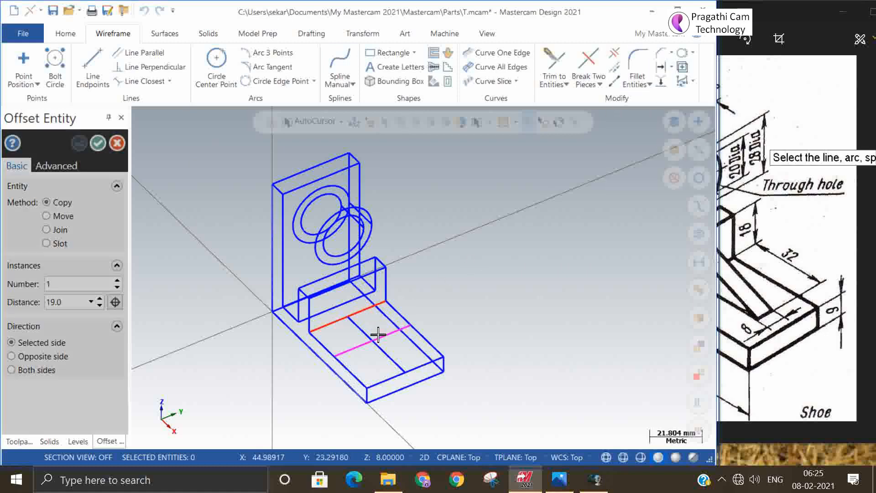
pyautogui.write('32')
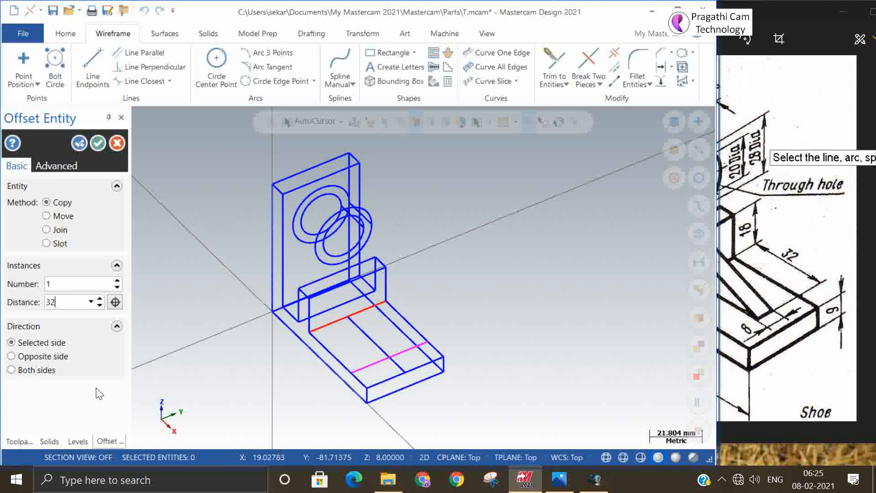
pyautogui.press('Return')
pyautogui.click(82, 144)
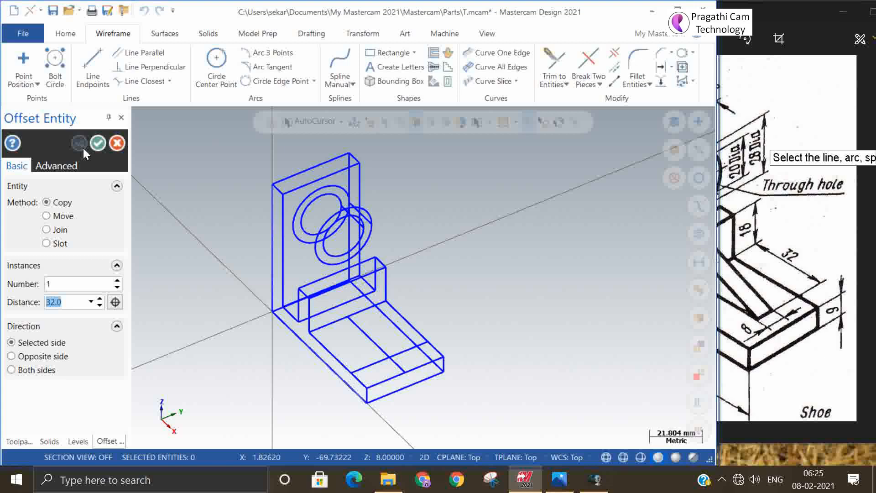
pyautogui.click(101, 144)
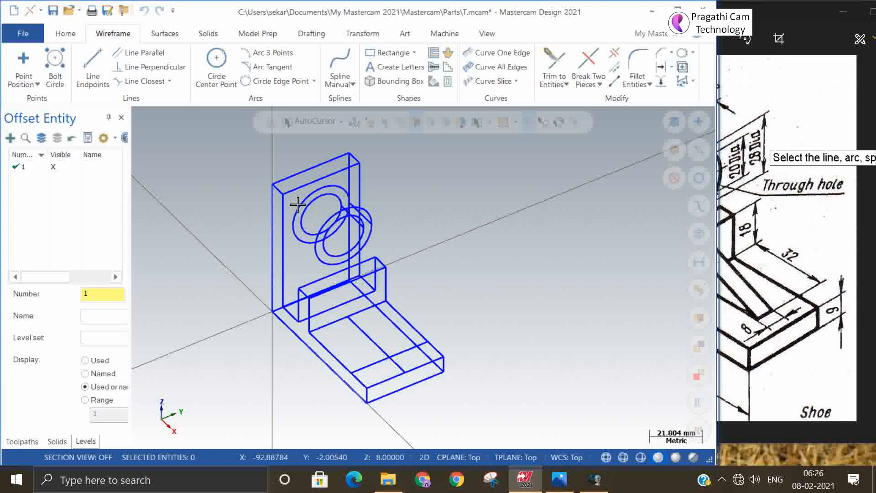
# Offset a copy of the base's lengthwise centre line by 4 mm toward its near long edge for the rib's side.
pyautogui.click(796, 323)
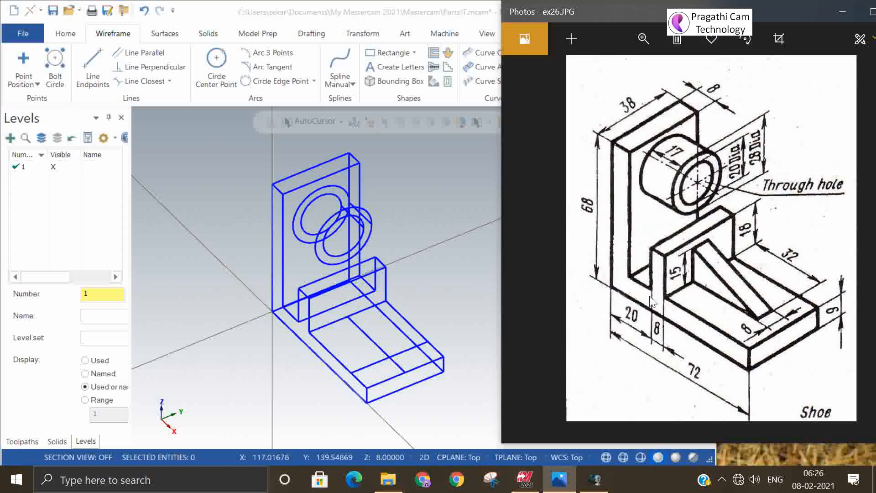
pyautogui.click(426, 147)
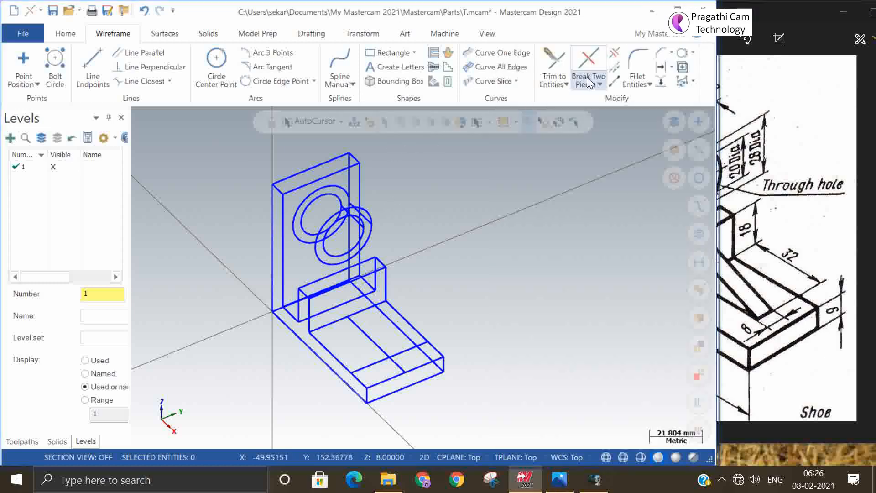
pyautogui.click(660, 68)
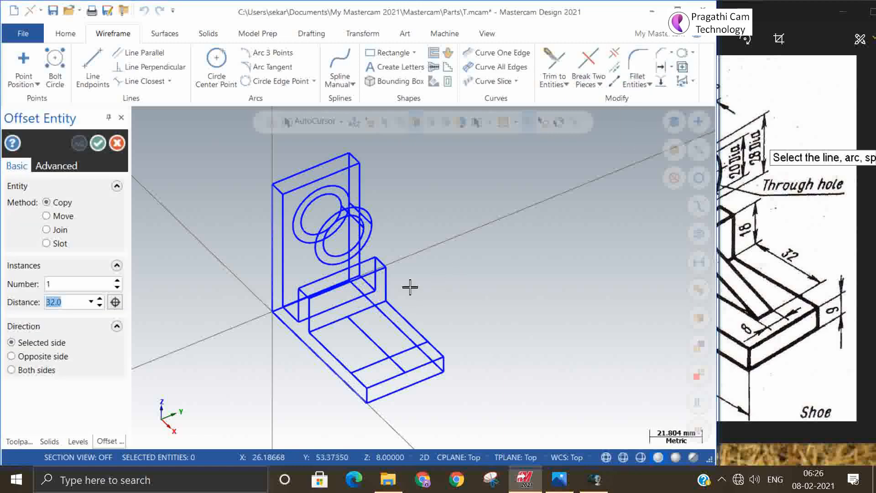
pyautogui.click(368, 338)
pyautogui.click(364, 341)
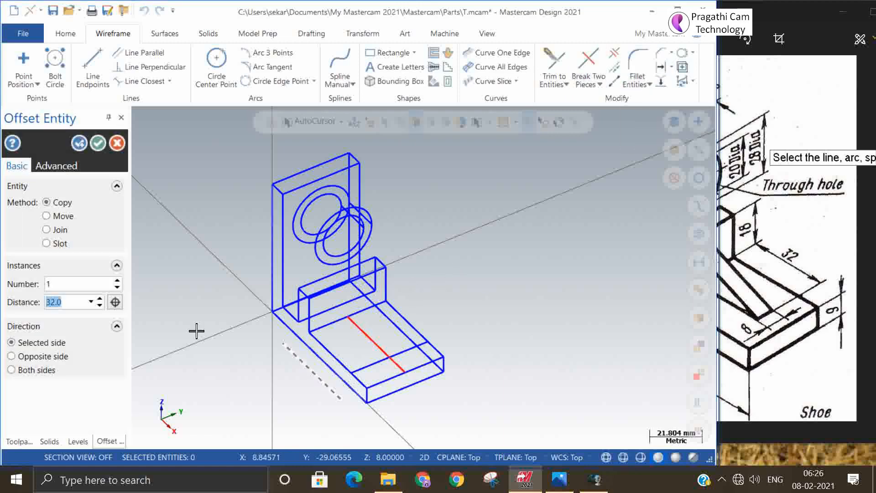
pyautogui.write('4')
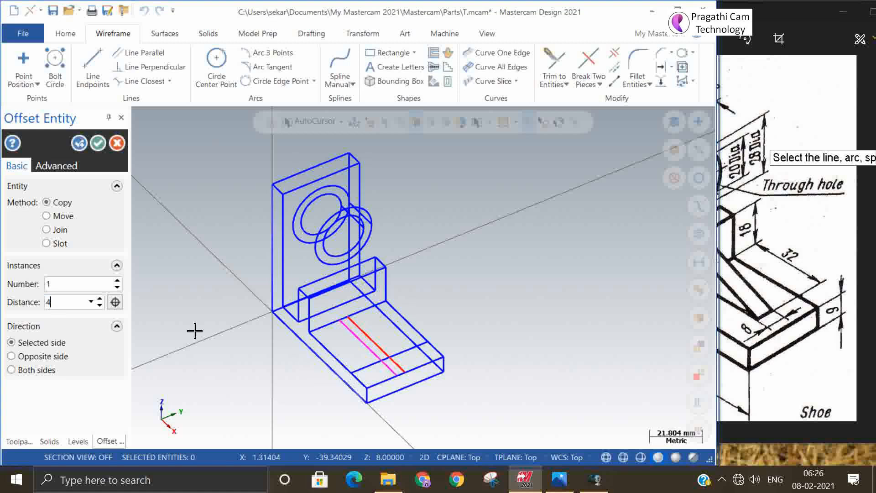
pyautogui.press('Return')
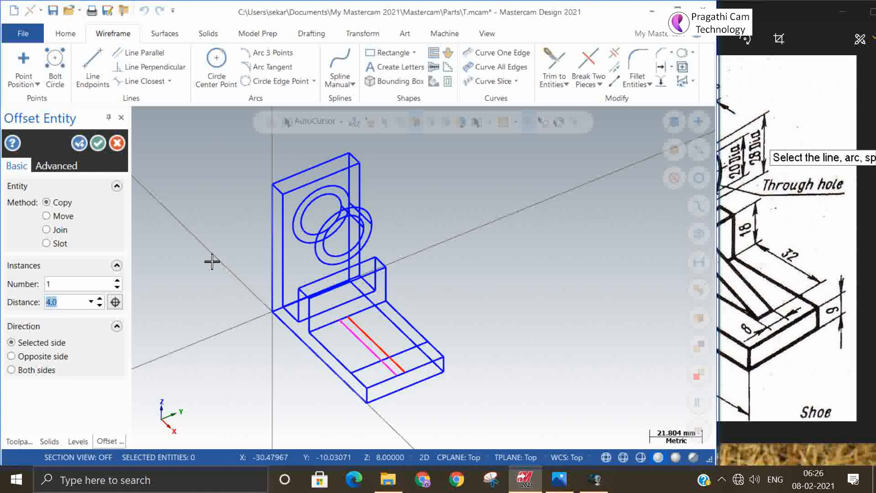
pyautogui.click(87, 143)
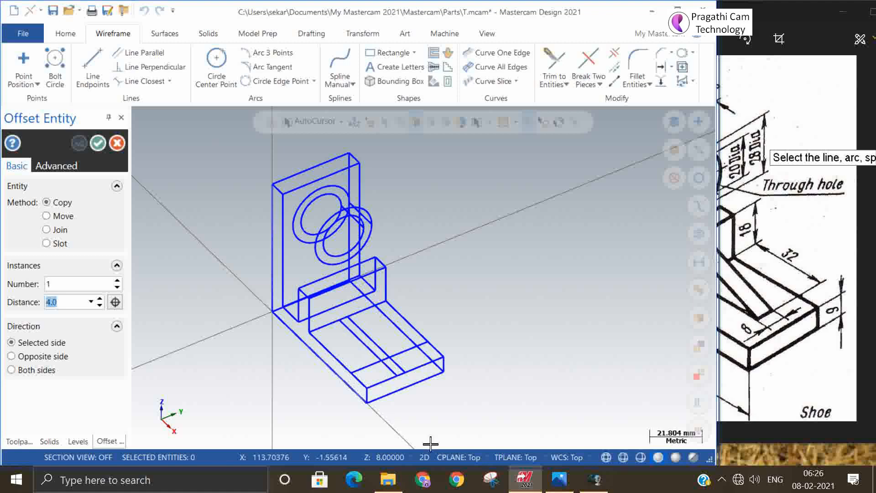
# Set the construction and tool planes to Right with a Z depth of 28 mm picked at the rib side line's inner end.
pyautogui.click(456, 458)
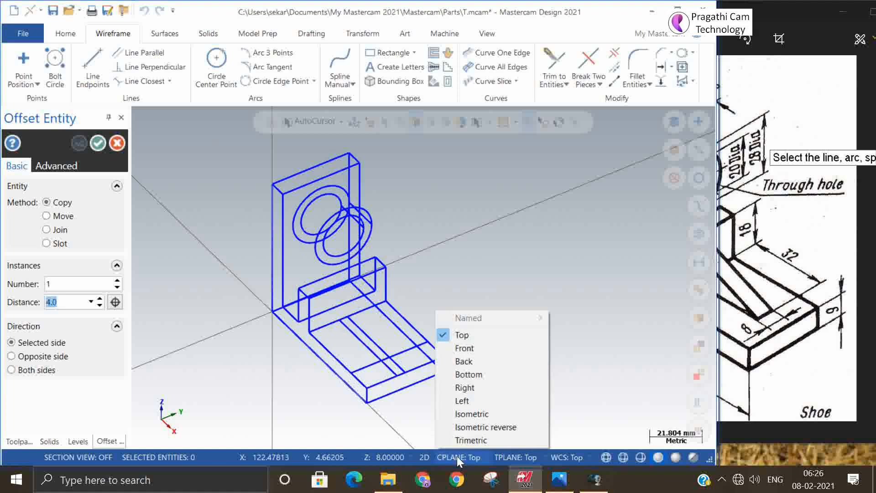
pyautogui.click(480, 387)
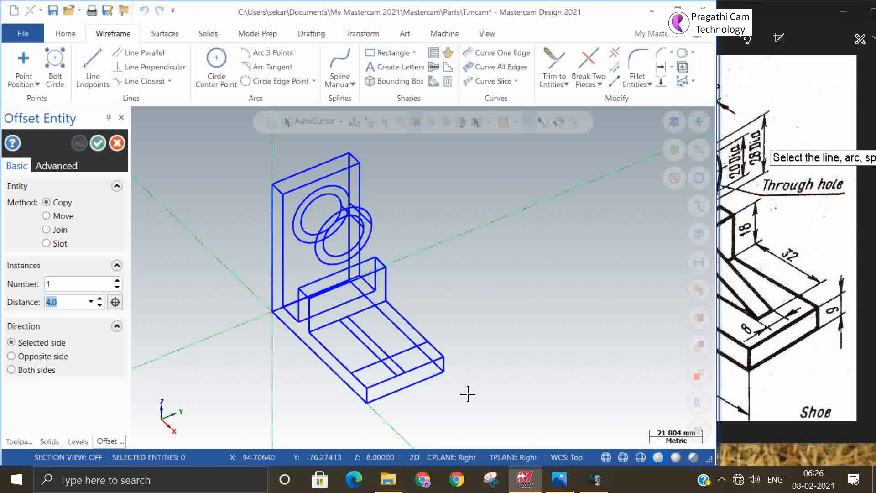
pyautogui.click(365, 457)
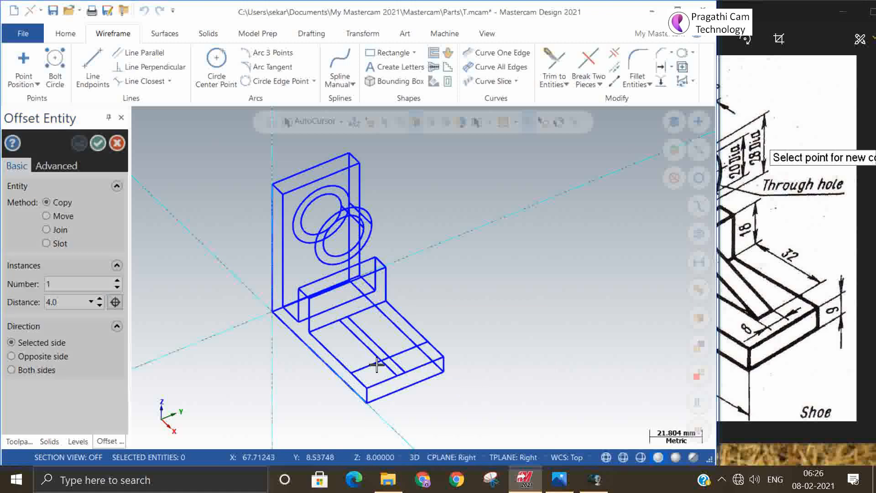
pyautogui.click(340, 321)
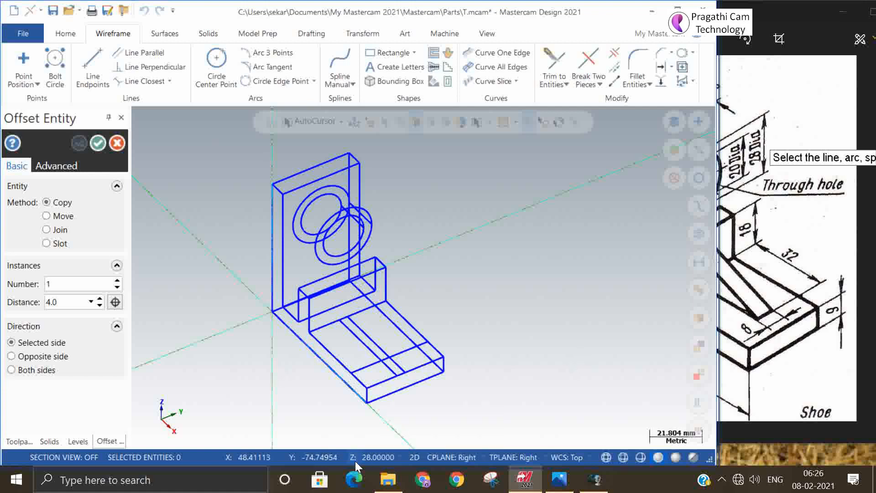
pyautogui.click(381, 360)
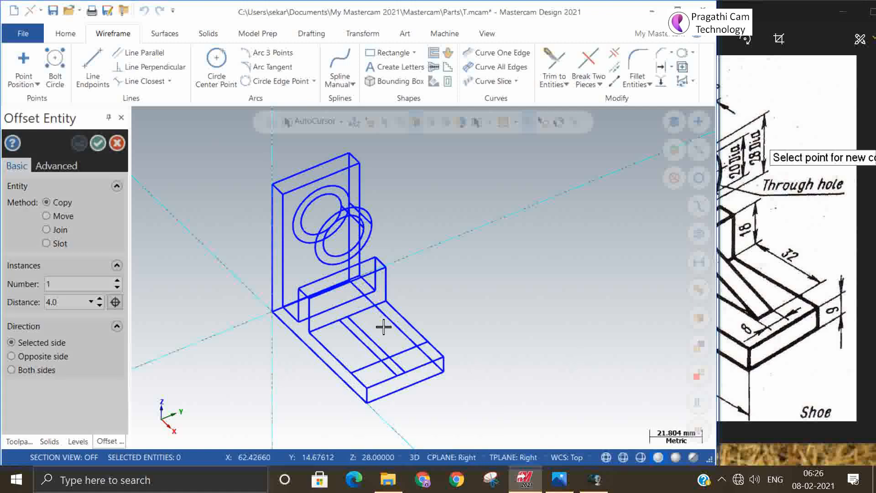
pyautogui.click(342, 318)
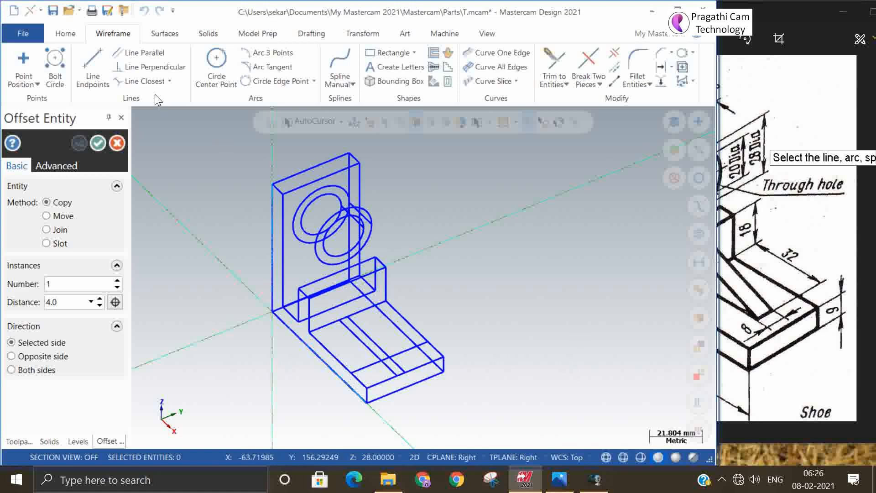
# Draw a 15 mm vertical line up the cross wall's front face from the inner end of the rib side line.
pyautogui.click(93, 73)
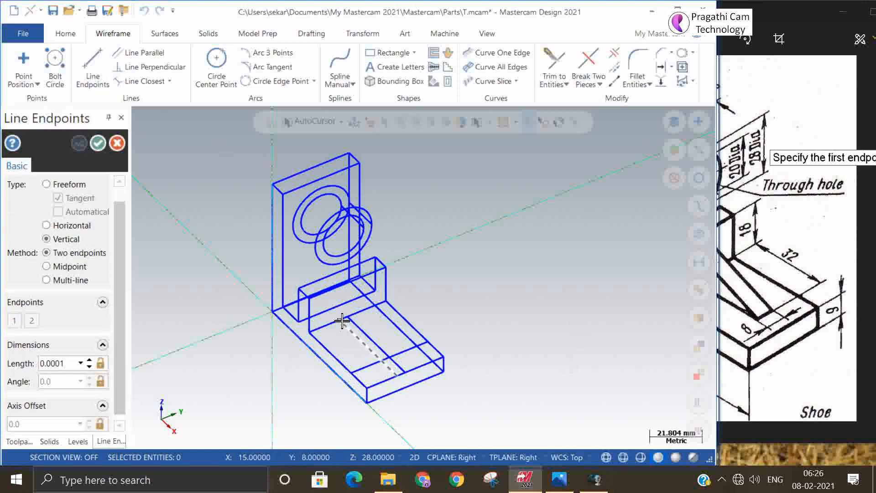
pyautogui.click(744, 313)
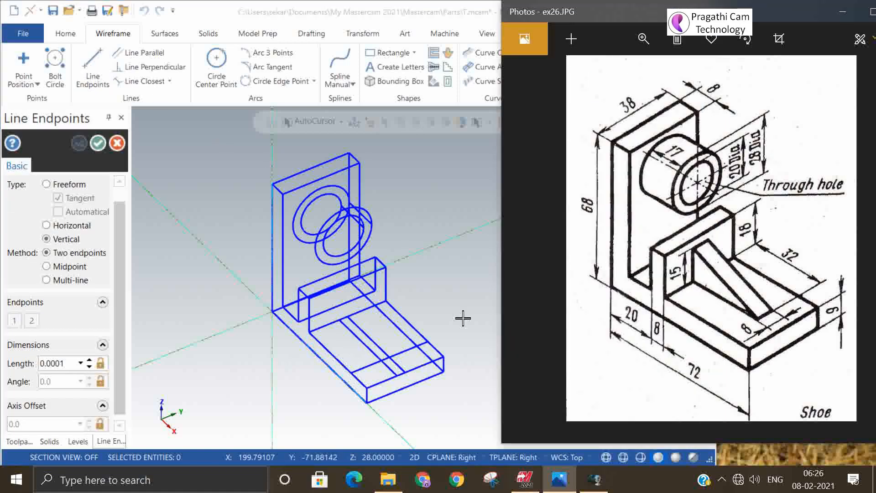
pyautogui.click(340, 323)
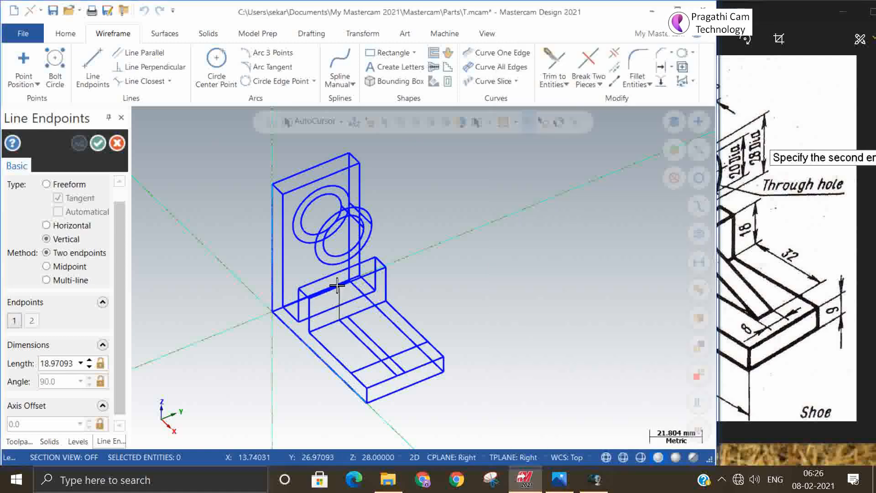
pyautogui.click(338, 303)
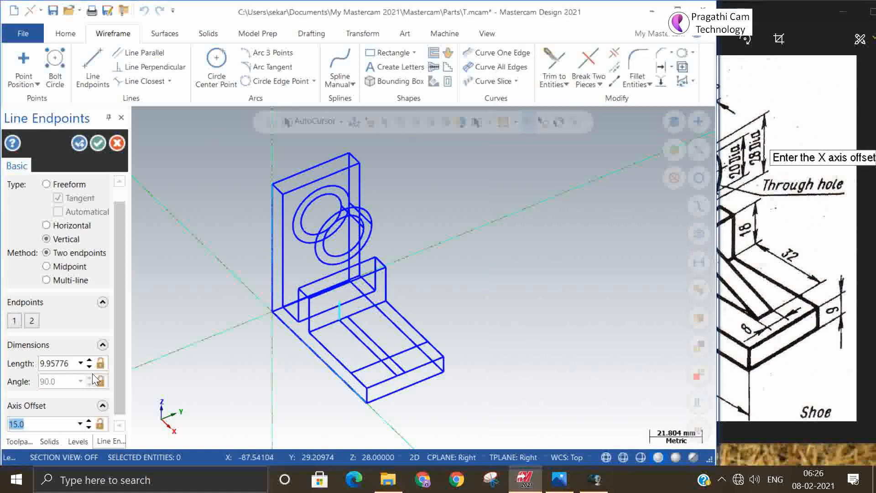
pyautogui.click(65, 365)
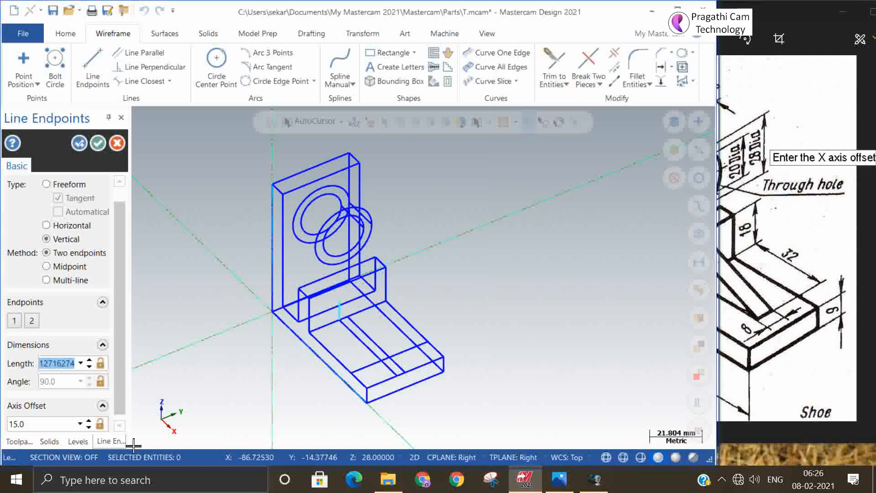
pyautogui.write('15')
pyautogui.press('Return')
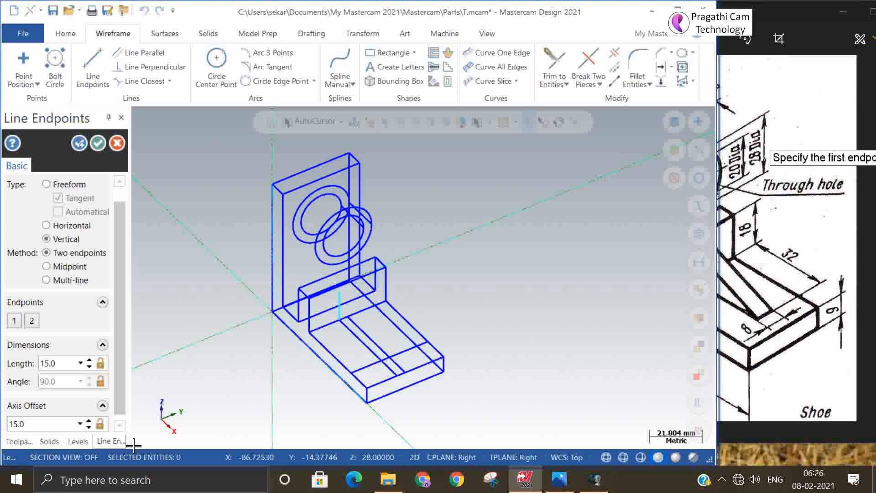
pyautogui.click(78, 143)
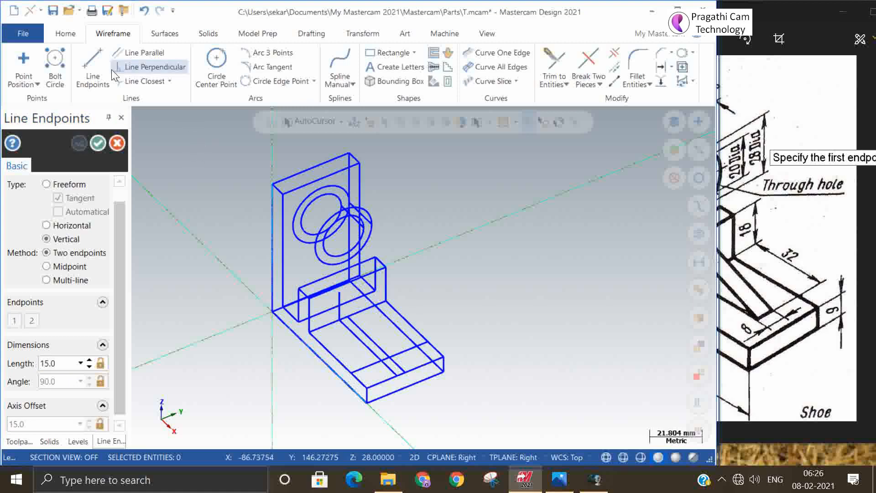
pyautogui.click(96, 58)
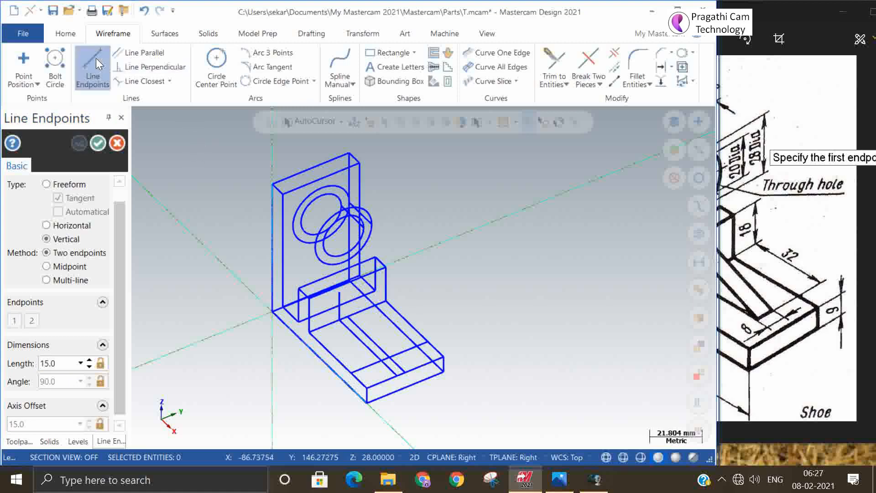
pyautogui.click(338, 294)
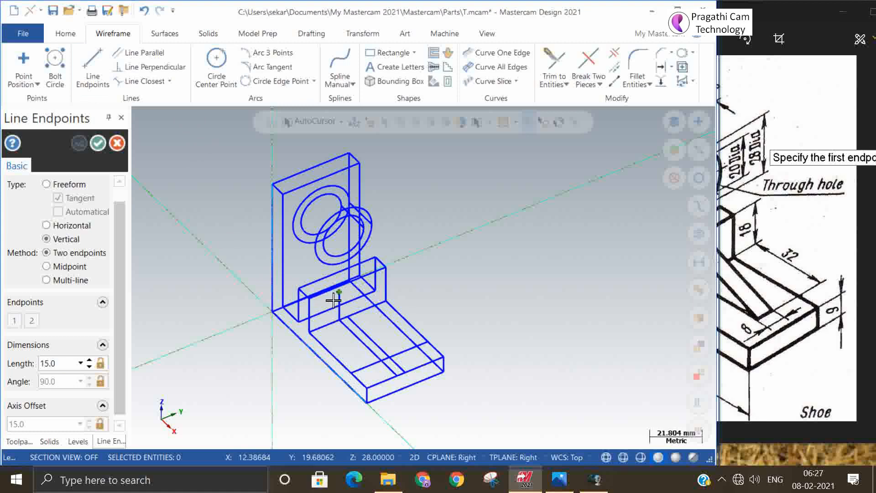
pyautogui.click(99, 143)
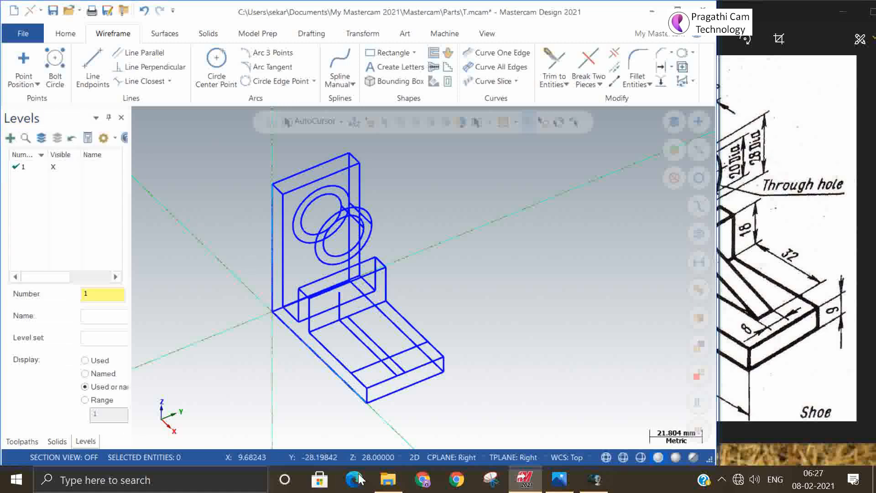
# Set the construction and tool planes to Front with a Z depth of -15 mm picked at the foot of the vertical rib line.
pyautogui.click(448, 456)
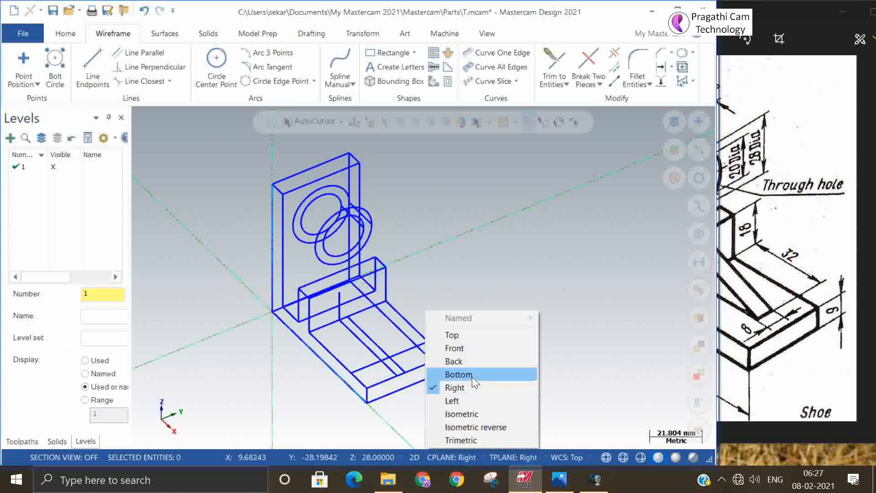
pyautogui.click(472, 345)
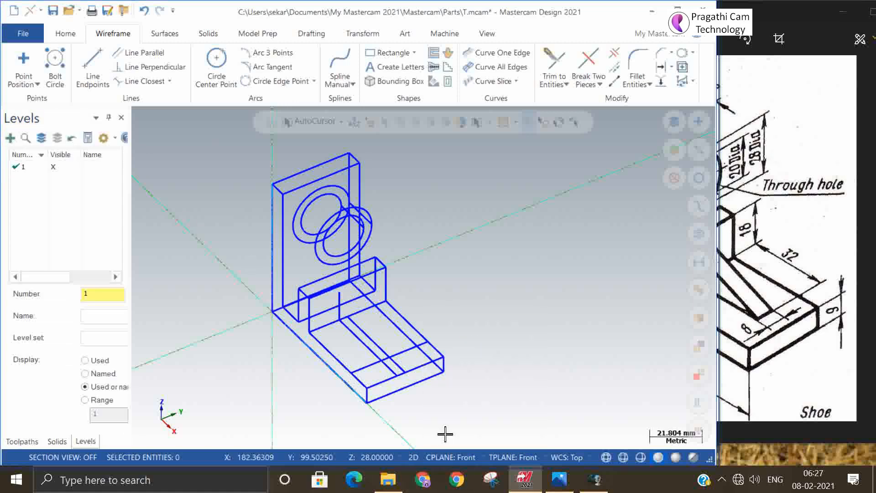
pyautogui.click(350, 456)
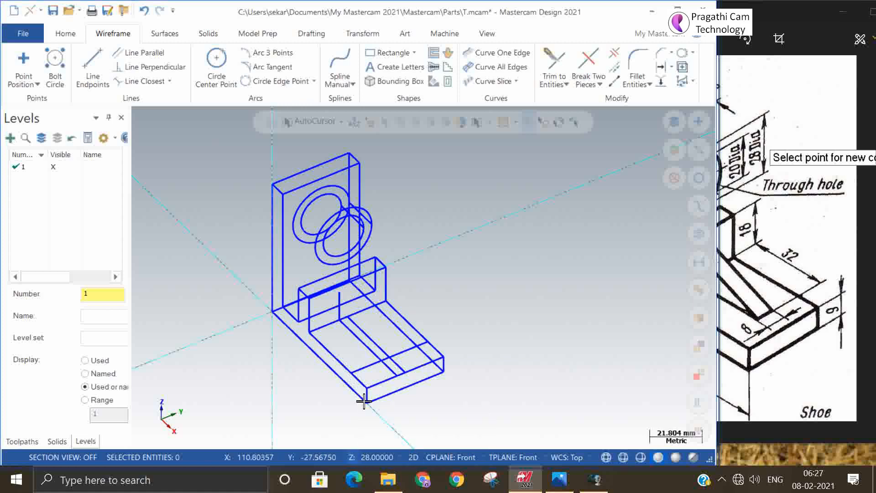
pyautogui.click(339, 319)
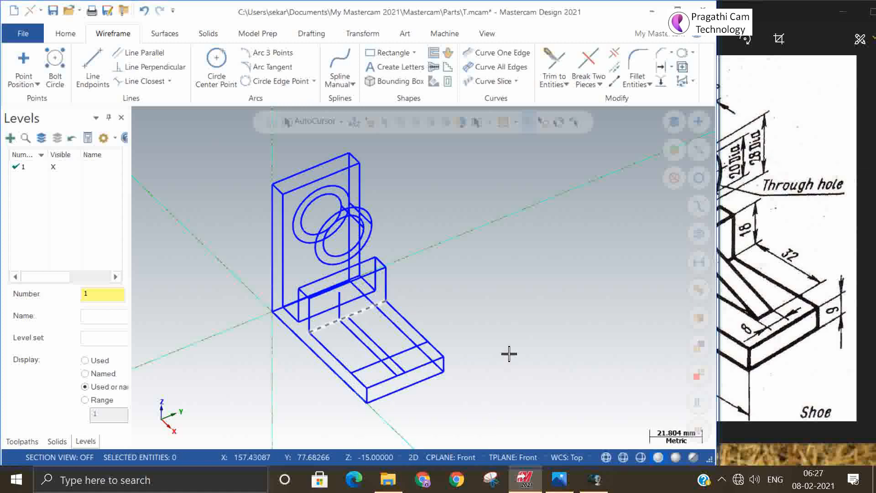
# Start a freeform line from the top of the vertical rib line and try ending it at the intersection of the cross line and rib side line.
pyautogui.click(94, 65)
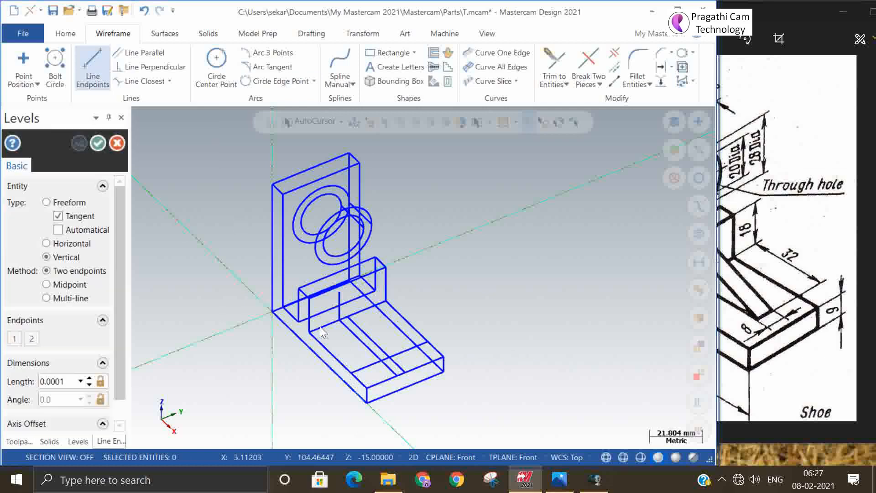
pyautogui.click(340, 295)
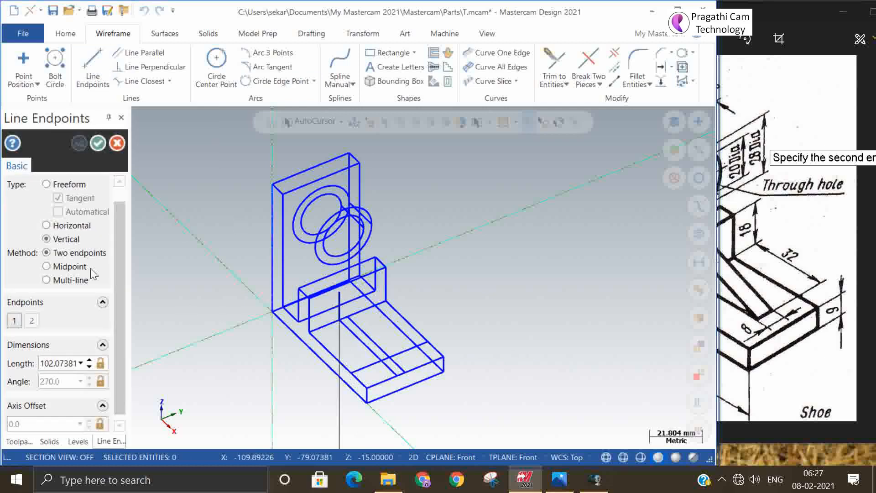
pyautogui.click(46, 184)
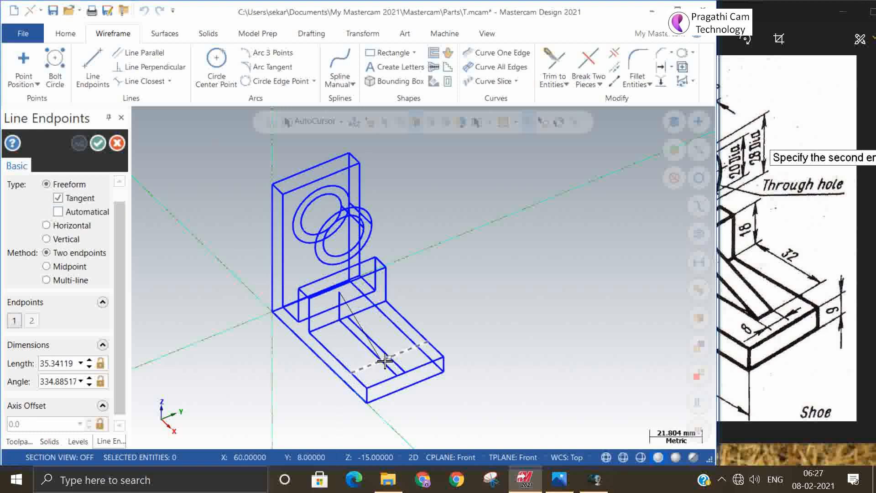
pyautogui.scroll(5, 383, 361)
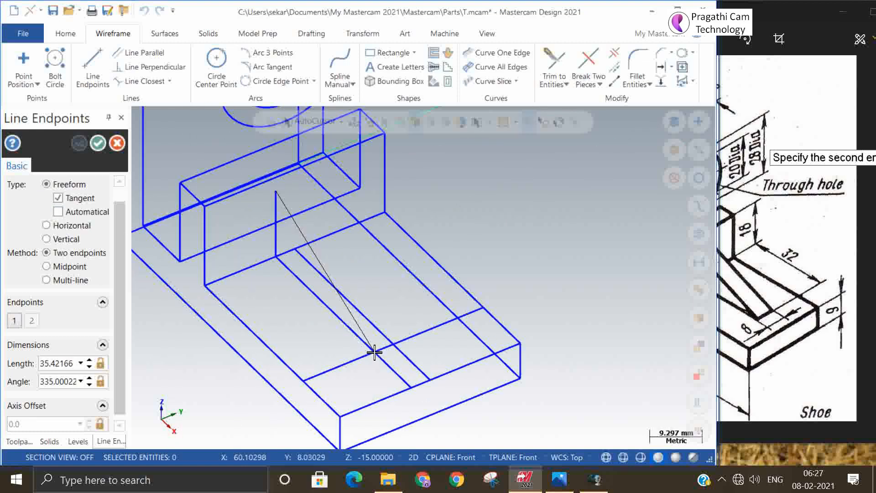
pyautogui.scroll(3, 375, 353)
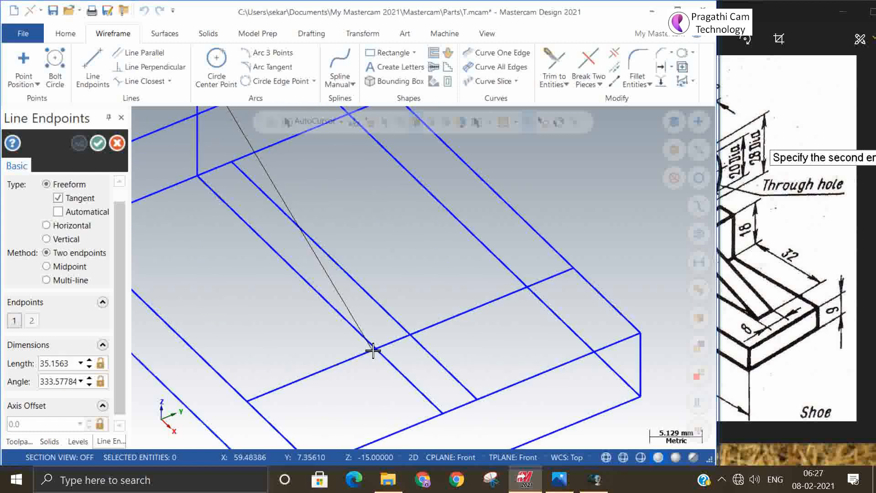
pyautogui.scroll(-1, 401, 353)
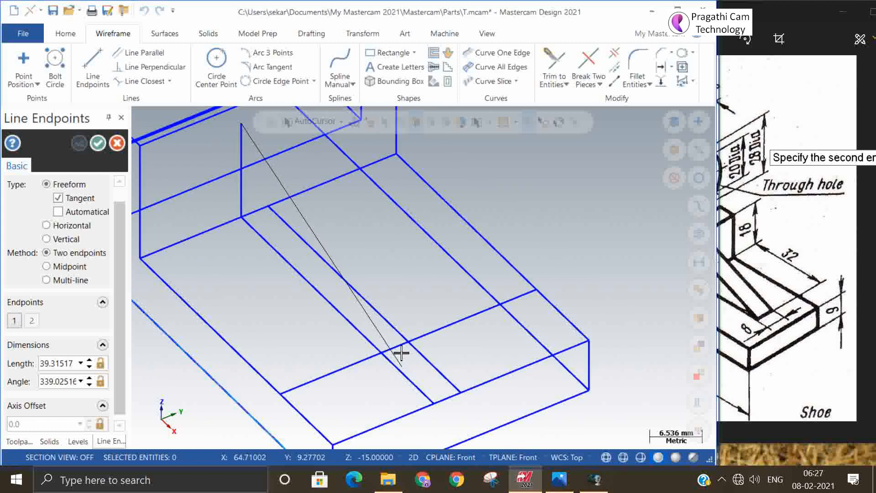
pyautogui.click(341, 123)
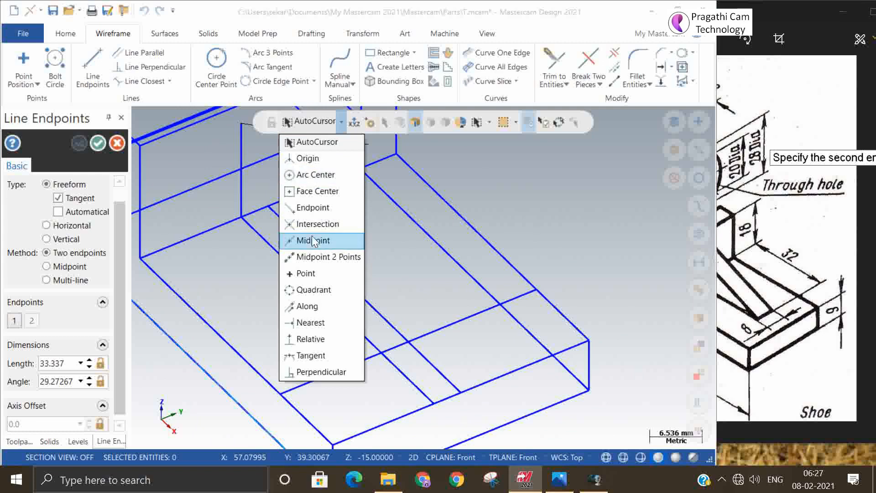
pyautogui.click(313, 224)
pyautogui.click(371, 357)
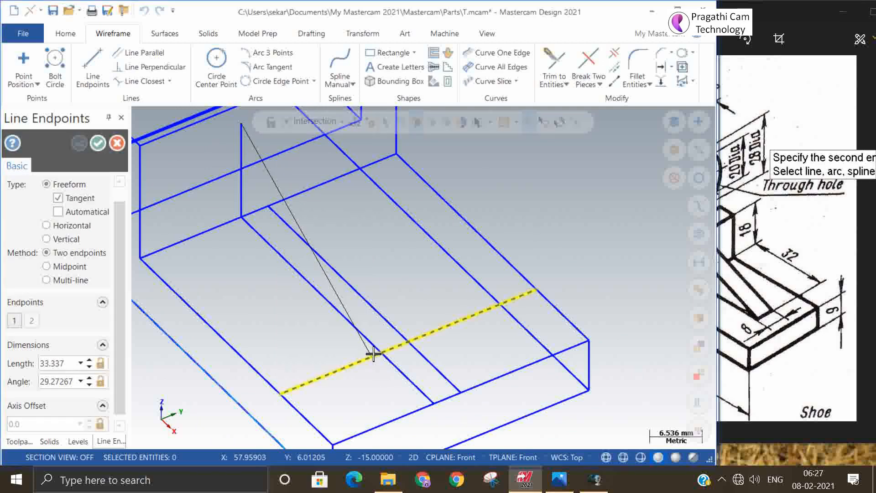
pyautogui.click(372, 343)
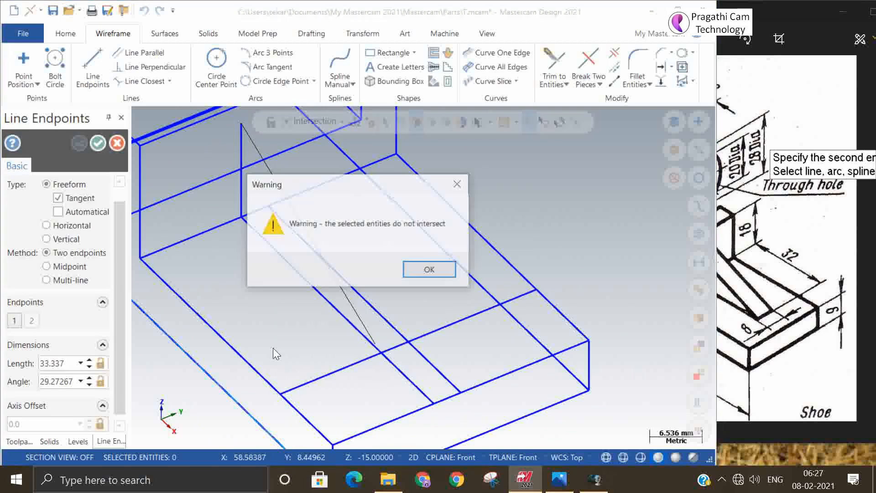
pyautogui.click(413, 270)
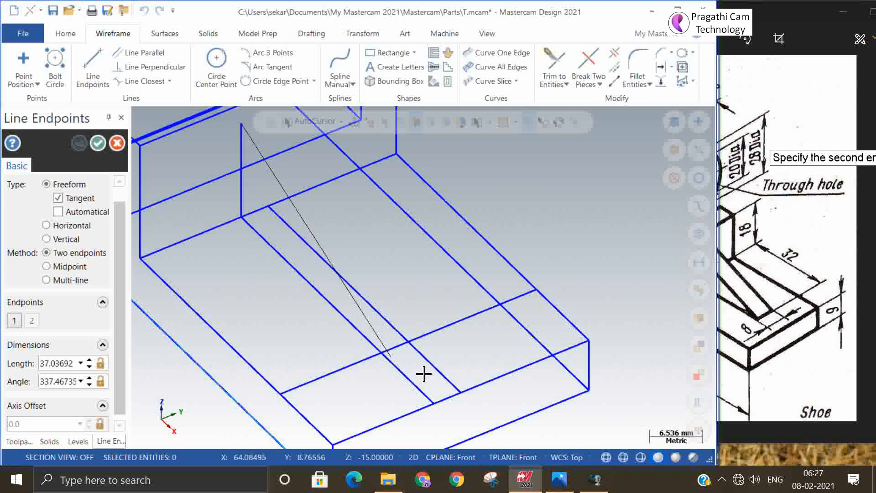
# Switch to 3D drawing mode and end the sloping line where the base's centre line crosses the cross line.
pyautogui.moveTo(423, 372); pyautogui.dragTo(449, 363, button='middle')
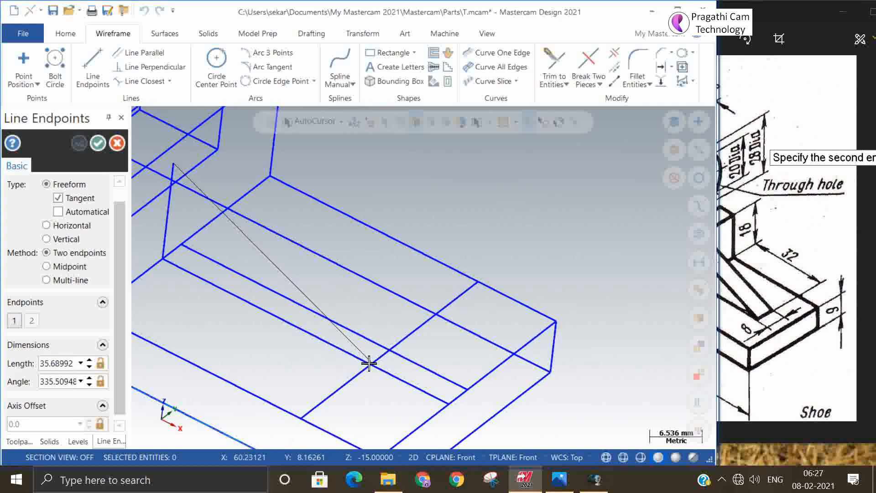
pyautogui.moveTo(389, 378); pyautogui.dragTo(419, 465, button='middle')
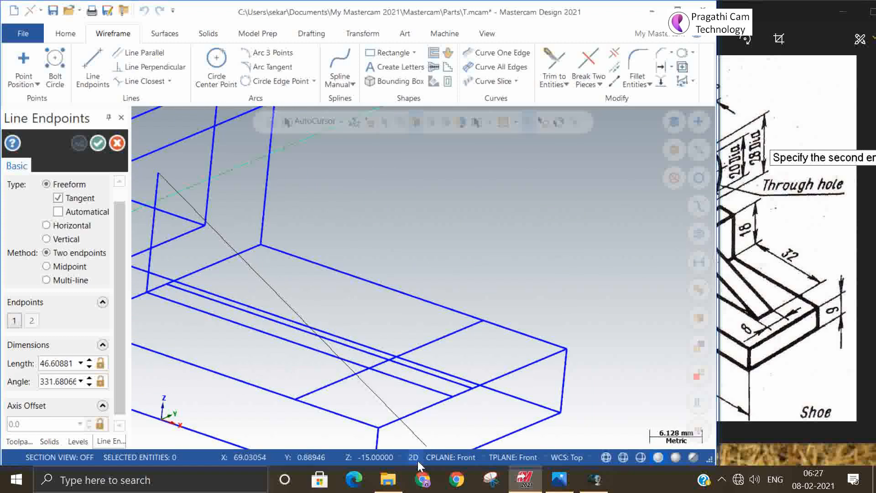
pyautogui.click(415, 457)
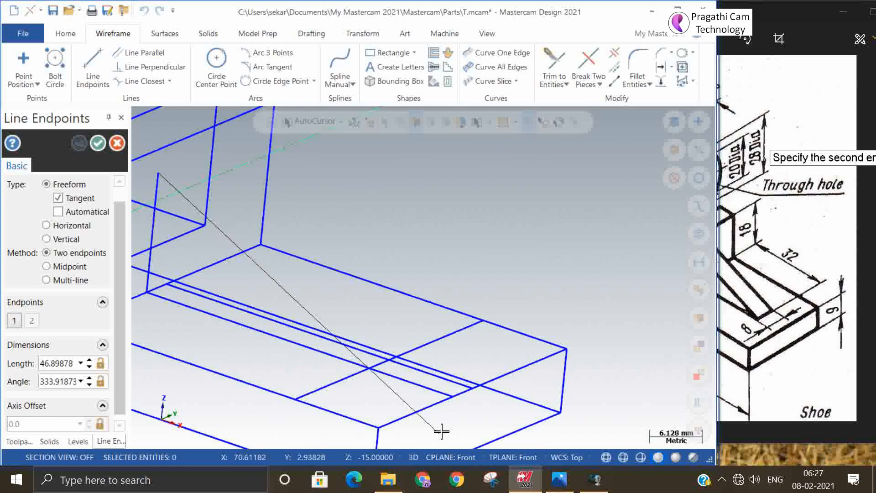
pyautogui.click(388, 362)
pyautogui.moveTo(554, 365); pyautogui.dragTo(503, 377, button='middle')
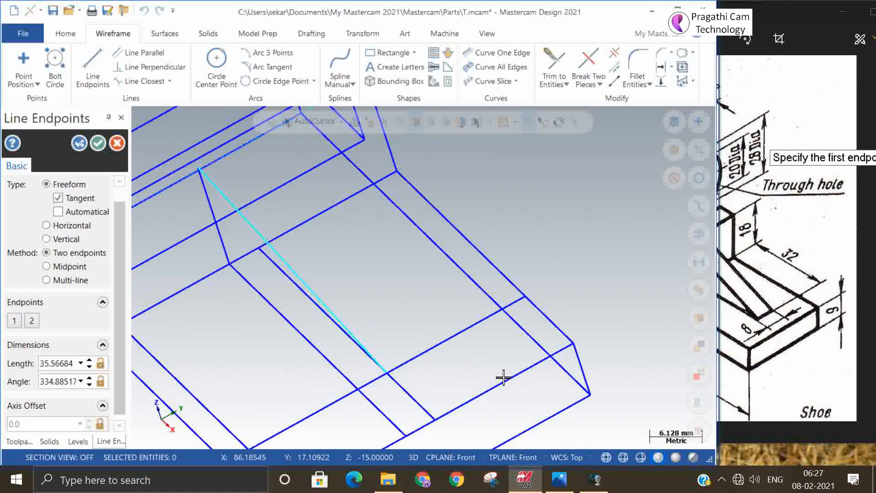
pyautogui.click(98, 143)
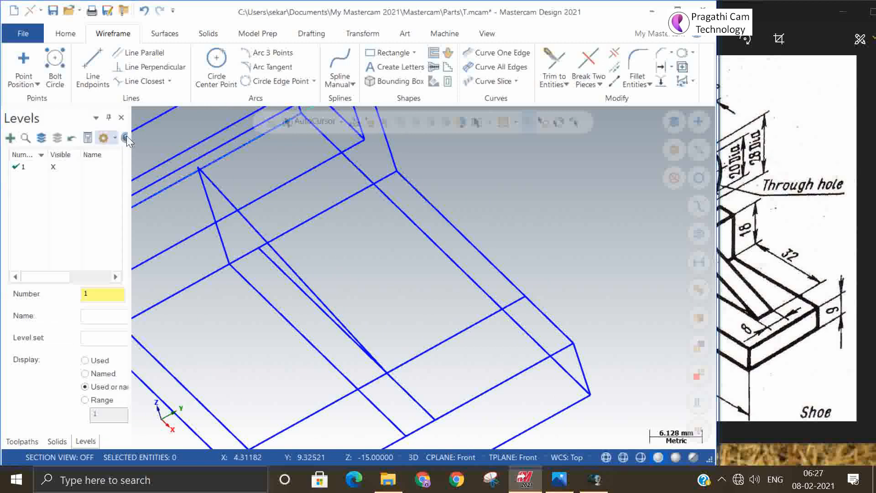
# Delete that sloping line and redraw it from the top of the vertical rib line to the rib side line's crossing with the cross line.
pyautogui.click(248, 223)
pyautogui.press('Delete')
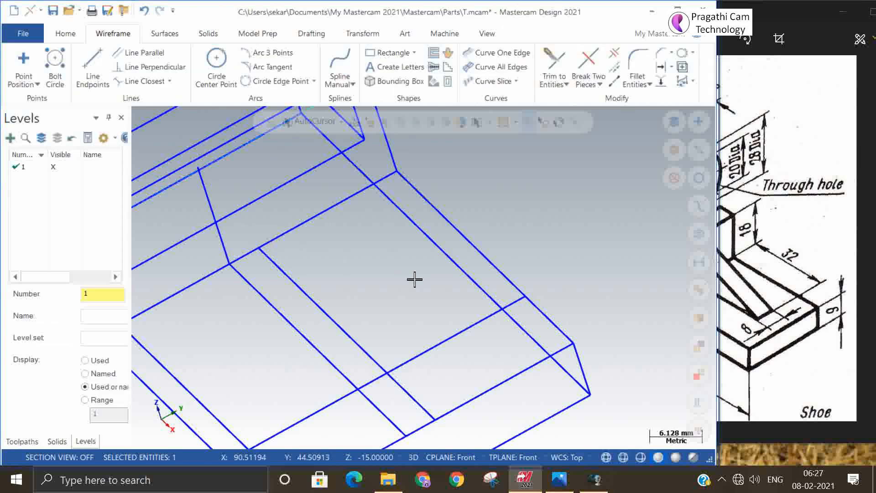
pyautogui.moveTo(436, 296); pyautogui.dragTo(454, 284, button='middle')
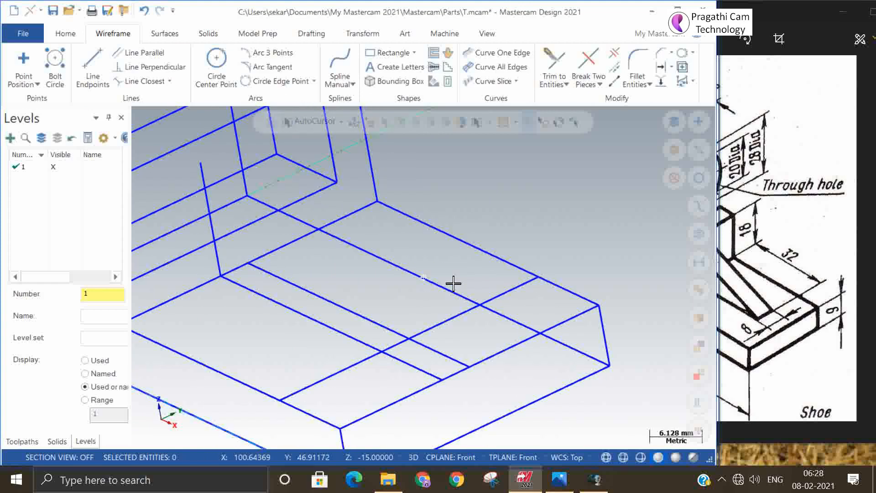
pyautogui.click(98, 61)
pyautogui.click(200, 163)
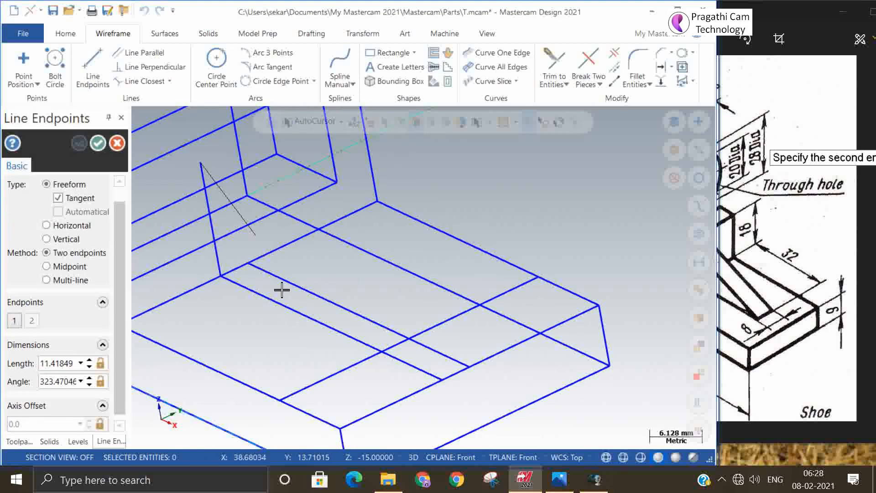
pyautogui.click(382, 354)
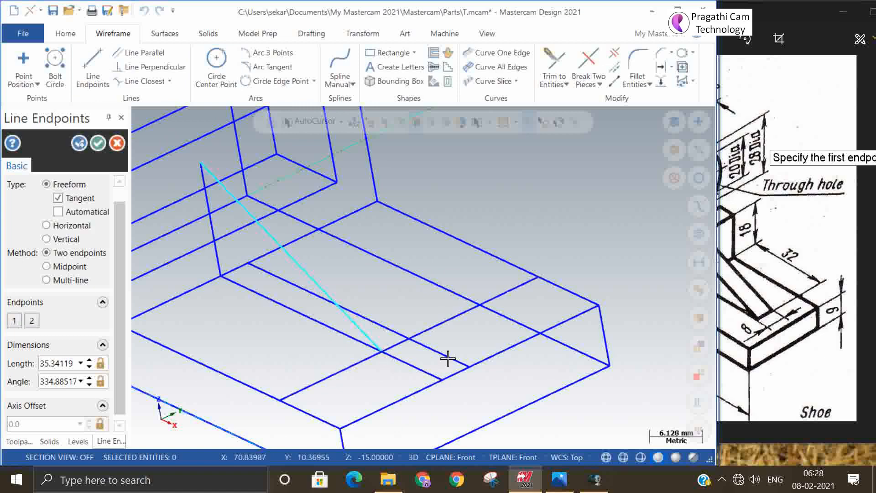
pyautogui.click(98, 142)
# Delete the base's lengthwise centre line and the cross line marking the rib's outer end.
pyautogui.scroll(-3, 416, 280)
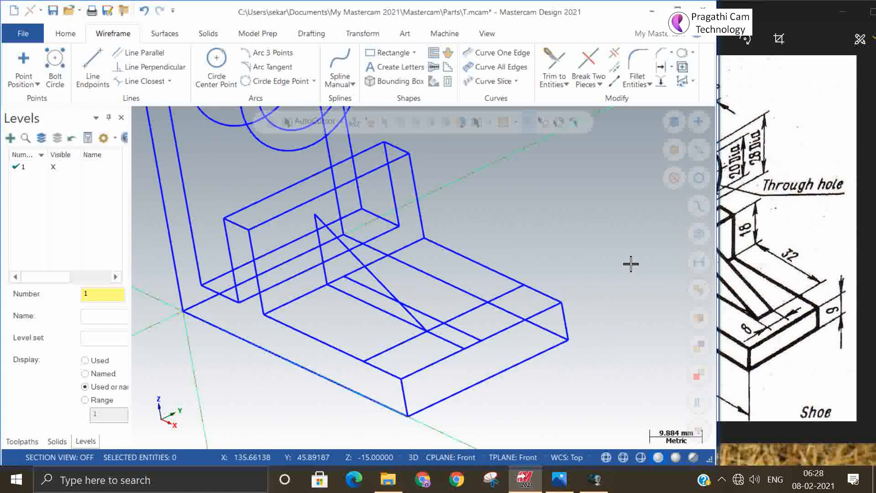
pyautogui.moveTo(630, 263)
pyautogui.mouseDown(button='middle')
pyautogui.moveTo(618, 274)
pyautogui.moveTo(626, 297)
pyautogui.mouseUp(button='middle')
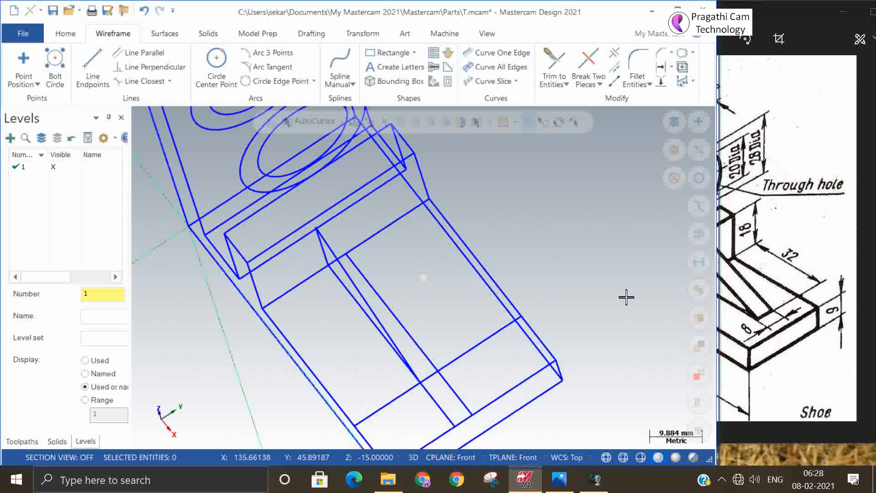
pyautogui.click(424, 348)
pyautogui.click(477, 345)
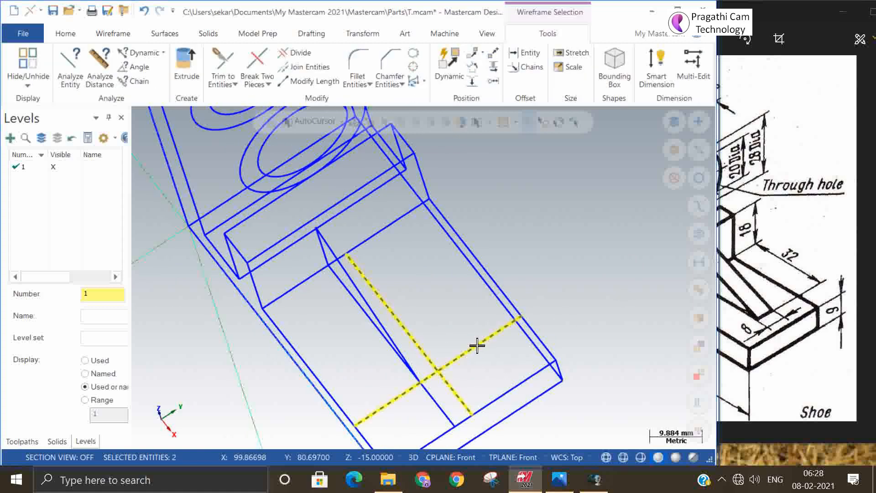
pyautogui.press('Delete')
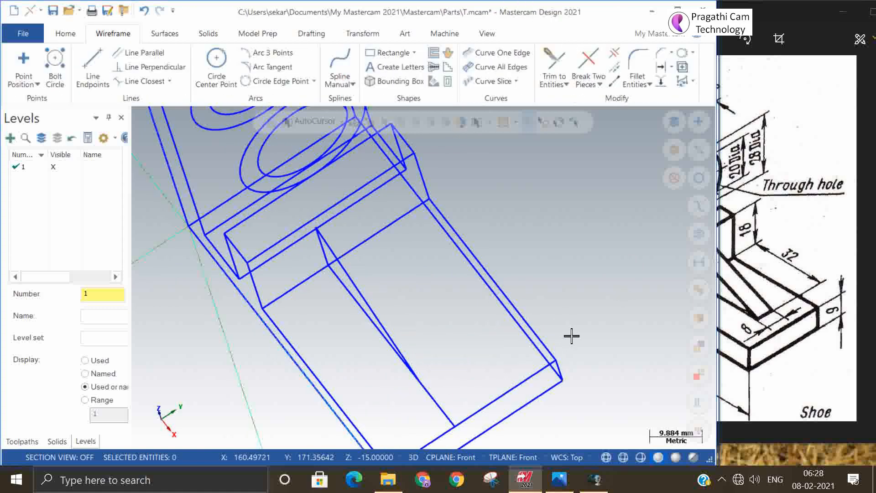
# Trim off the part of the rib side line that extends past the foot of the sloping line, using Divide.
pyautogui.click(614, 51)
pyautogui.moveTo(570, 403); pyautogui.dragTo(634, 389, button='middle')
pyautogui.click(440, 381)
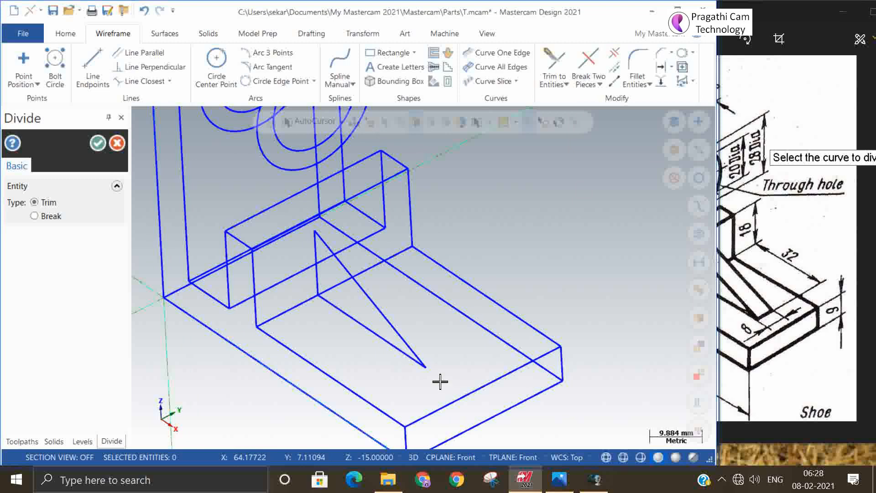
pyautogui.click(97, 142)
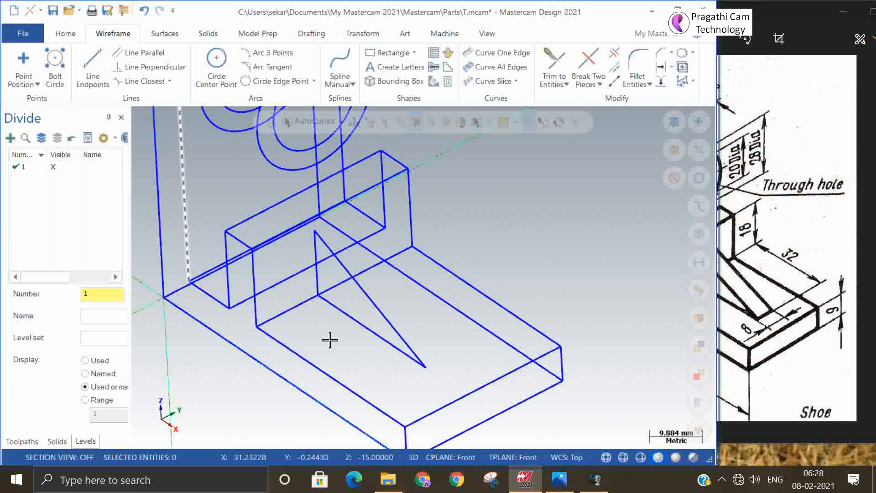
# Check the rib in the reference drawing and select the rib triangle's three lines for Translate with the Join method.
pyautogui.moveTo(329, 340); pyautogui.dragTo(585, 325, button='middle')
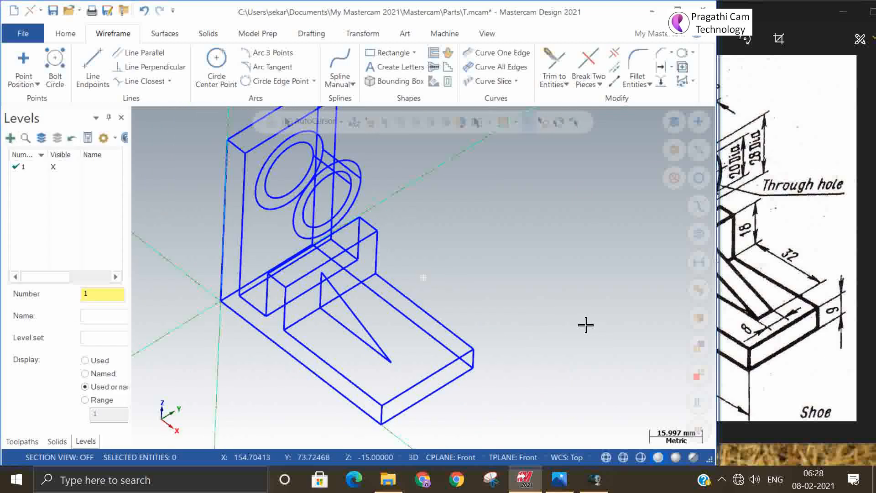
pyautogui.click(794, 307)
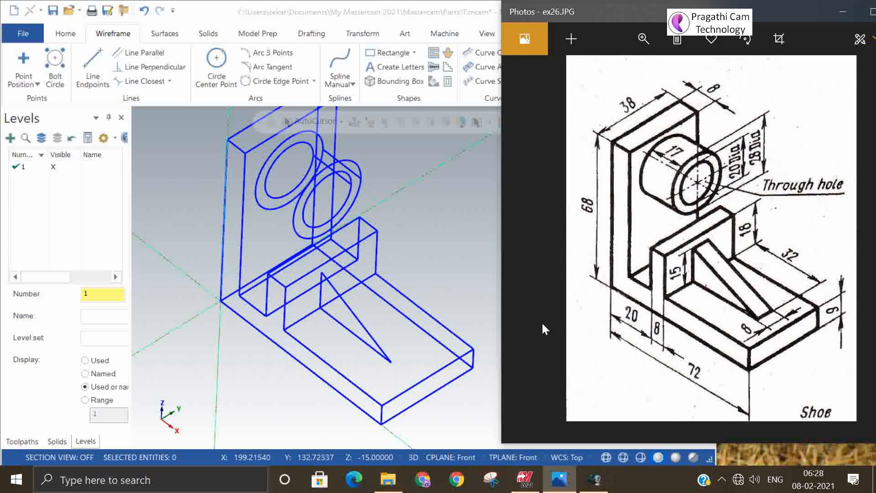
pyautogui.click(362, 34)
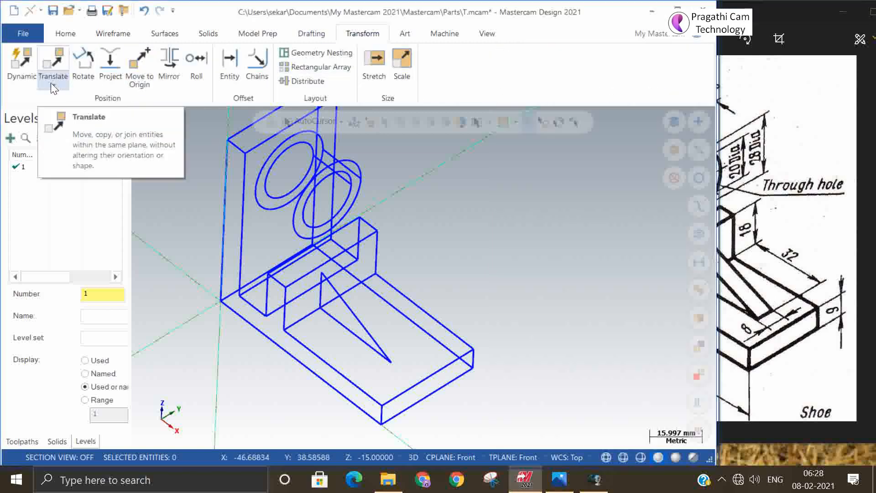
pyautogui.click(60, 80)
pyautogui.click(61, 102)
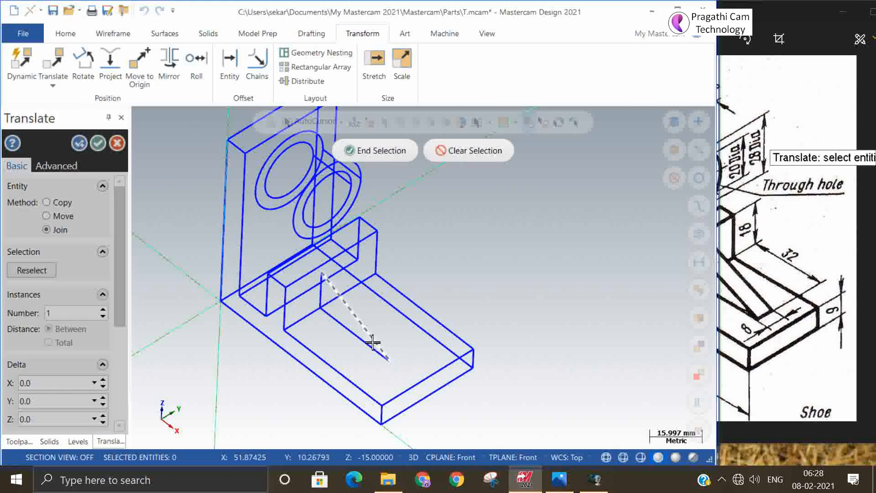
pyautogui.click(321, 301)
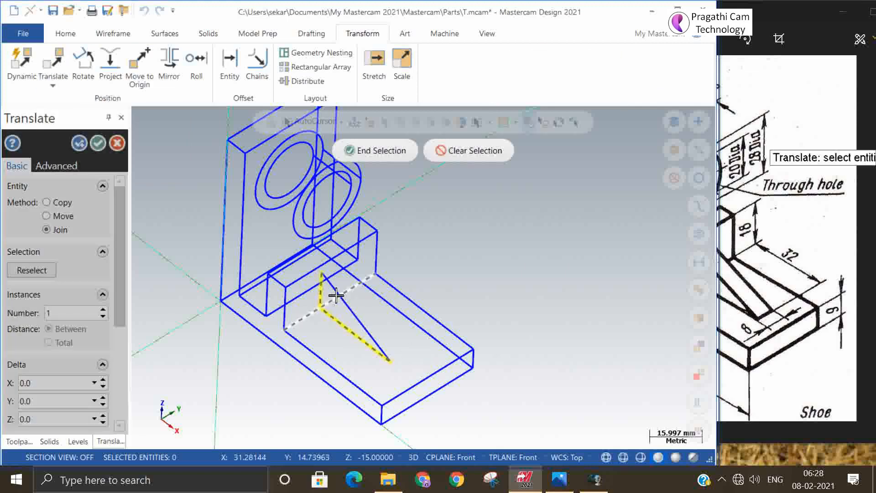
pyautogui.click(391, 151)
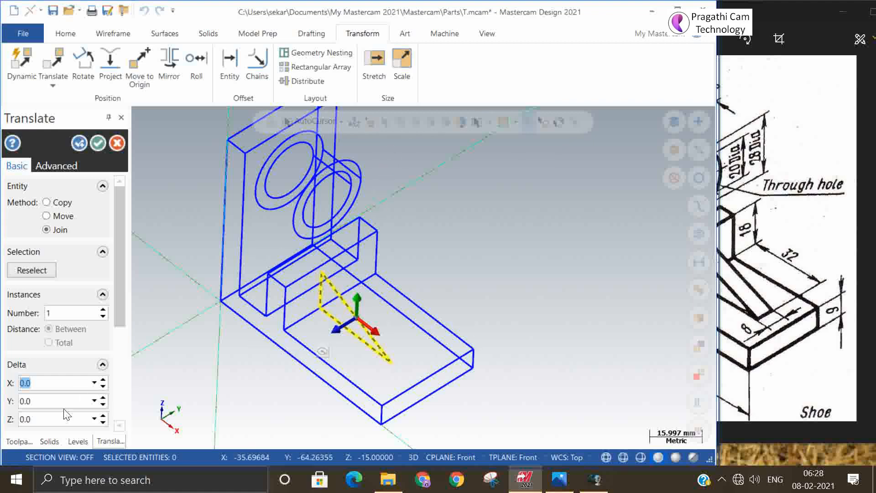
# Translate the selected rib triangle by -8 mm in Z with Join to form the rib's thickness.
pyautogui.click(336, 331)
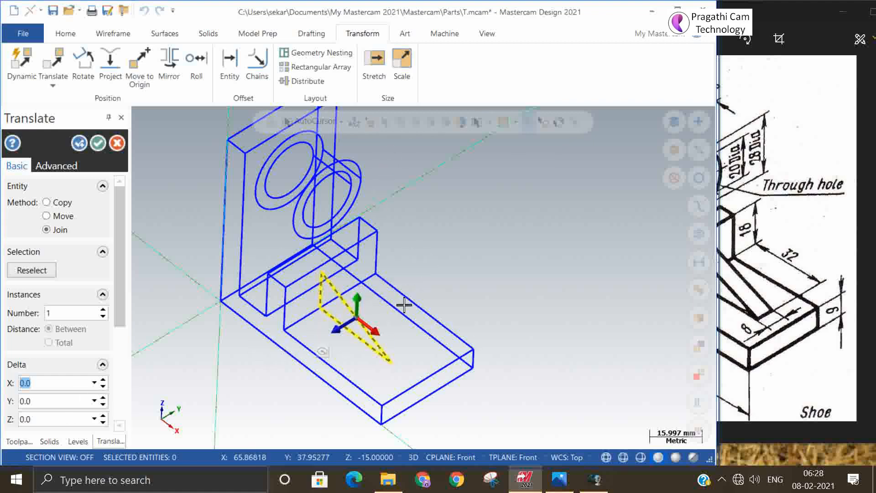
pyautogui.click(345, 323)
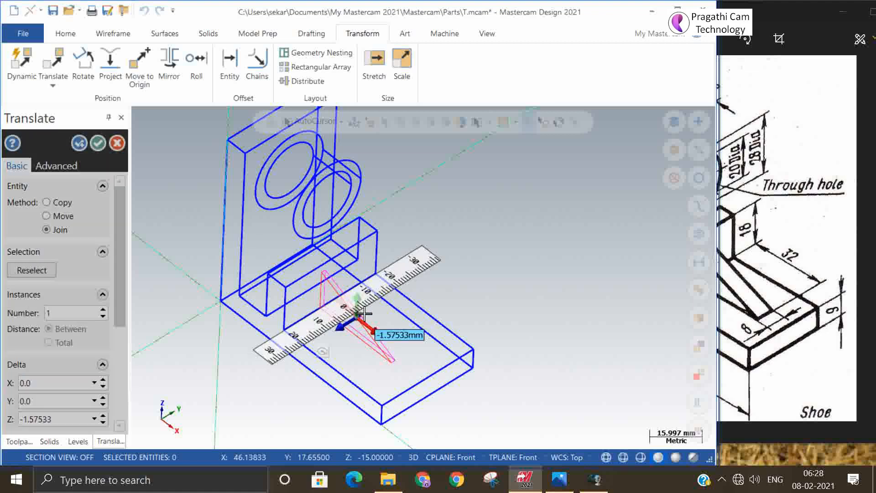
pyautogui.click(366, 312)
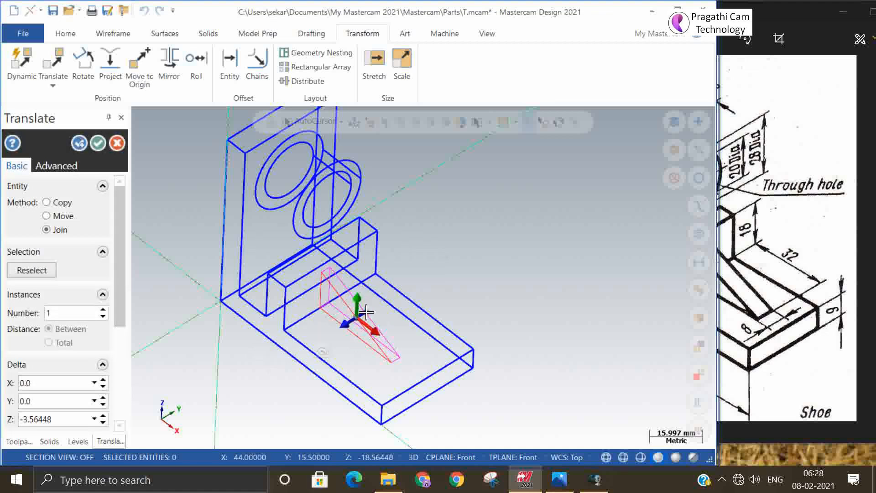
pyautogui.click(67, 419)
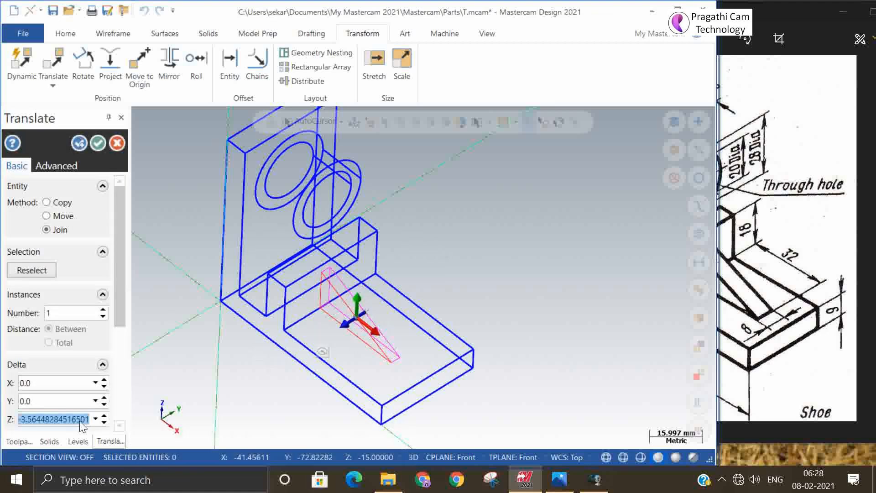
pyautogui.write('-8')
pyautogui.press('Return')
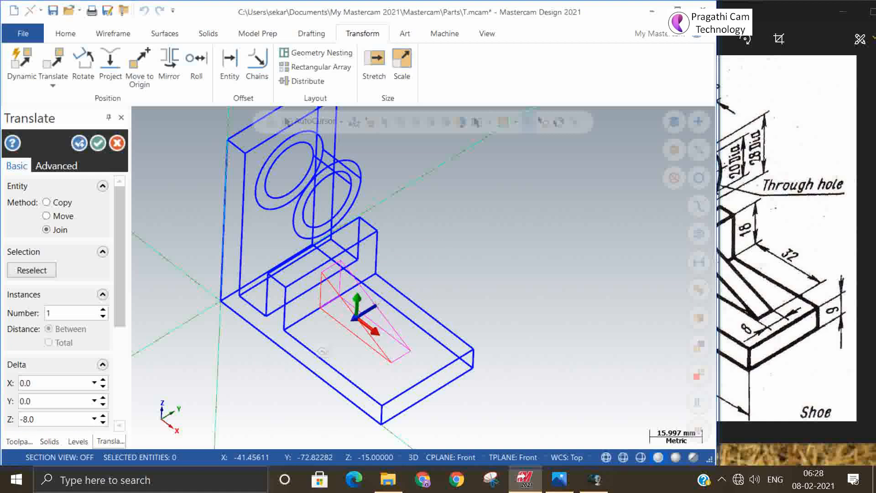
pyautogui.click(99, 144)
pyautogui.scroll(-1, 518, 317)
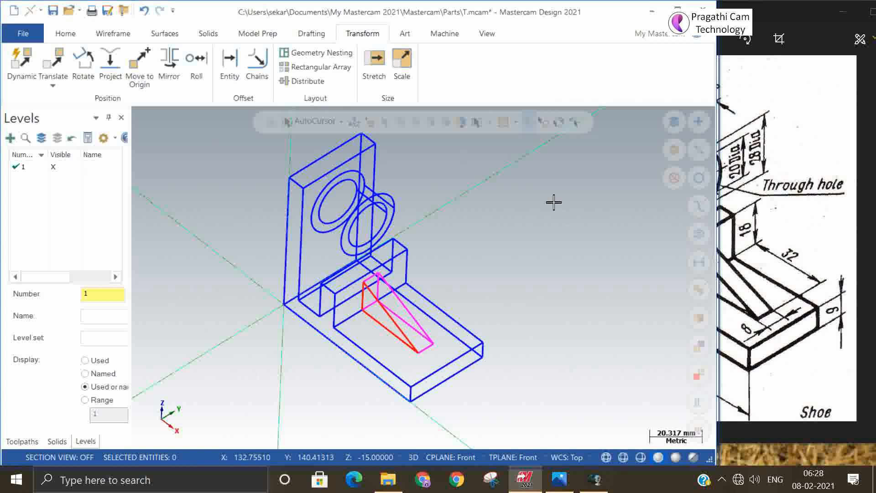
# Clear the result colours left on the rib by the translation.
pyautogui.rightClick(554, 202)
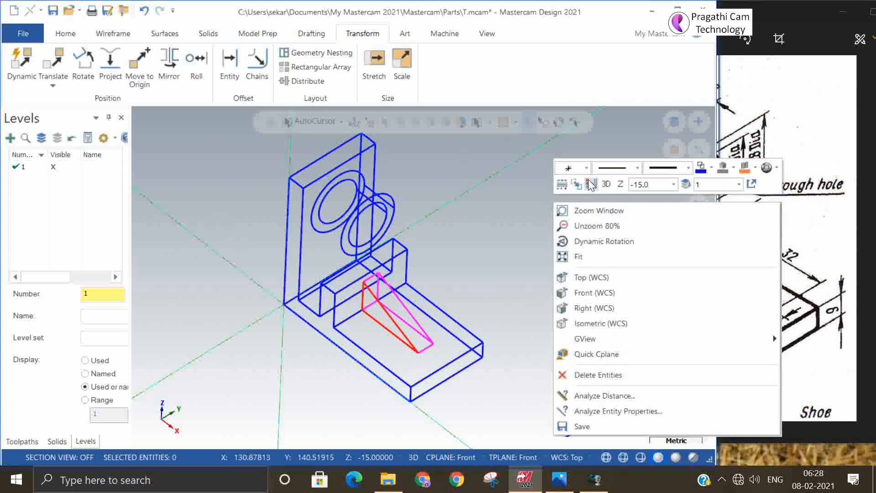
pyautogui.click(591, 185)
pyautogui.moveTo(462, 304); pyautogui.dragTo(461, 309, button='middle')
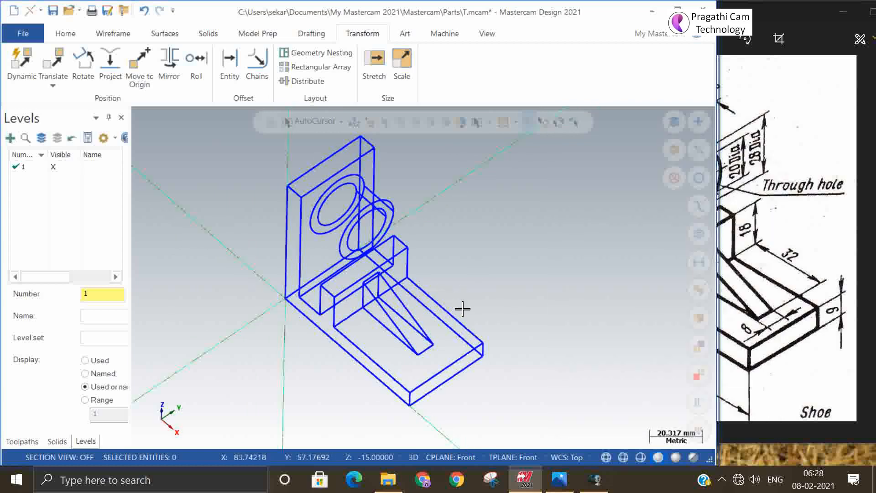
# Set the construction and tool planes to Isometric.
pyautogui.click(443, 455)
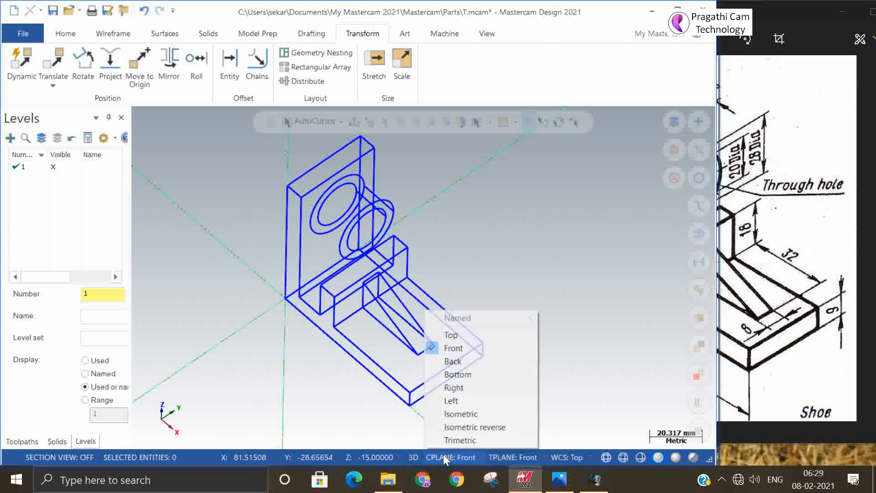
pyautogui.click(470, 414)
pyautogui.scroll(-1, 532, 377)
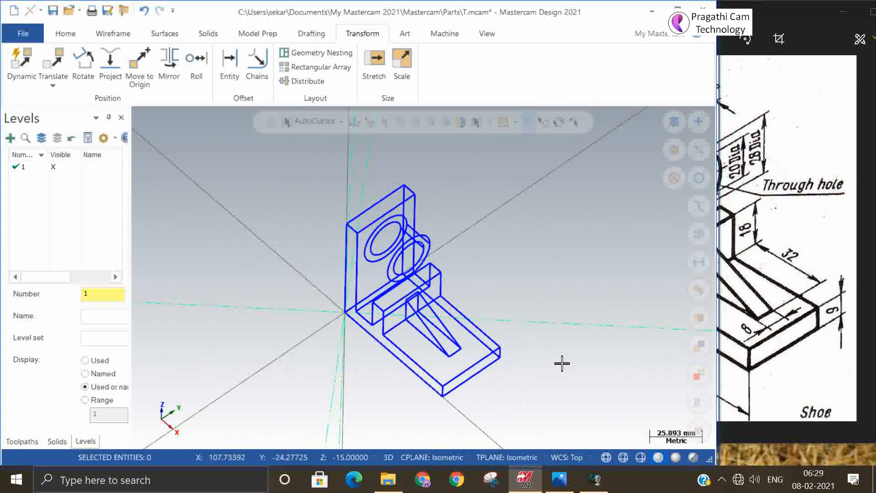
pyautogui.moveTo(562, 363); pyautogui.dragTo(570, 340, button='middle')
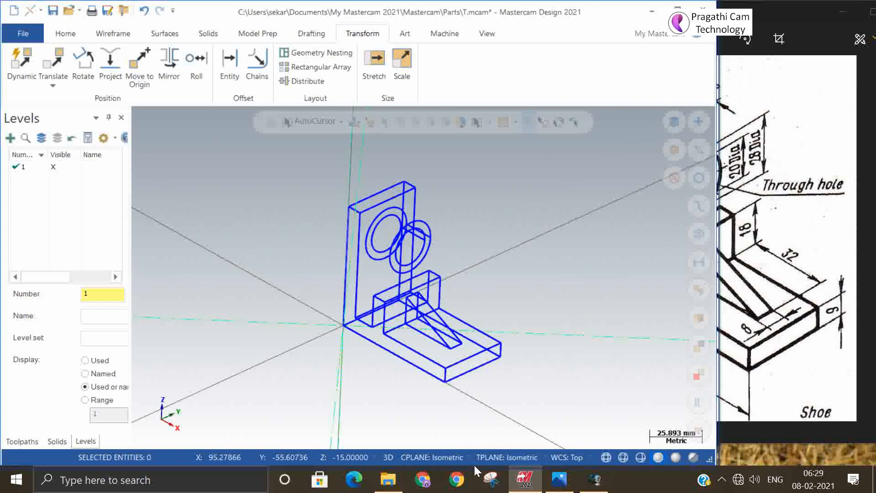
# Set the construction and tool planes to Top and show the model in the Isometric (WCS) view.
pyautogui.click(431, 458)
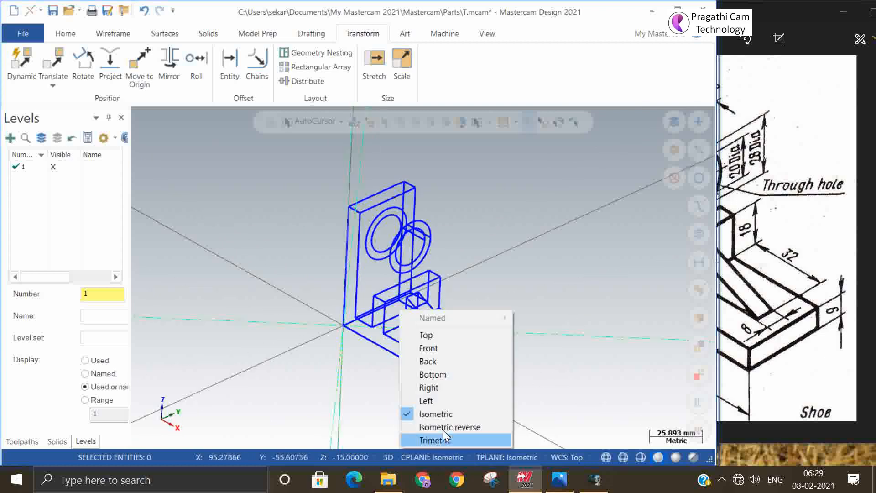
pyautogui.click(423, 336)
pyautogui.scroll(-1, 582, 376)
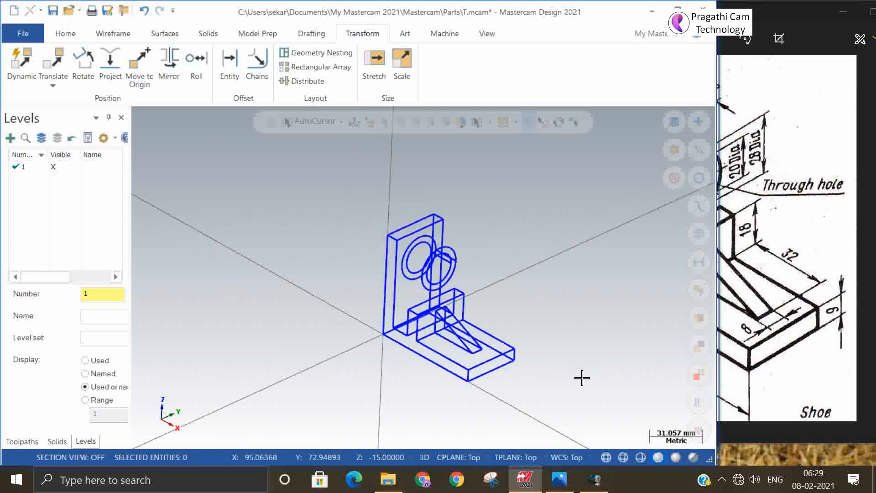
pyautogui.rightClick(566, 269)
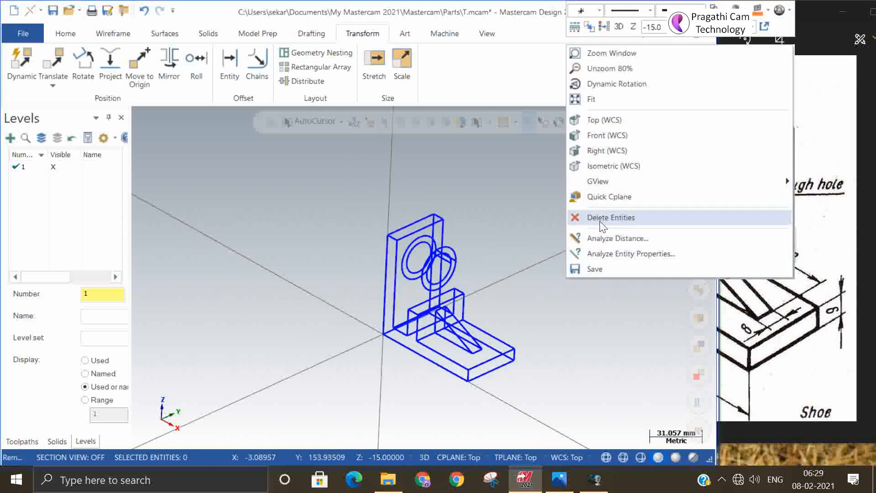
pyautogui.click(612, 165)
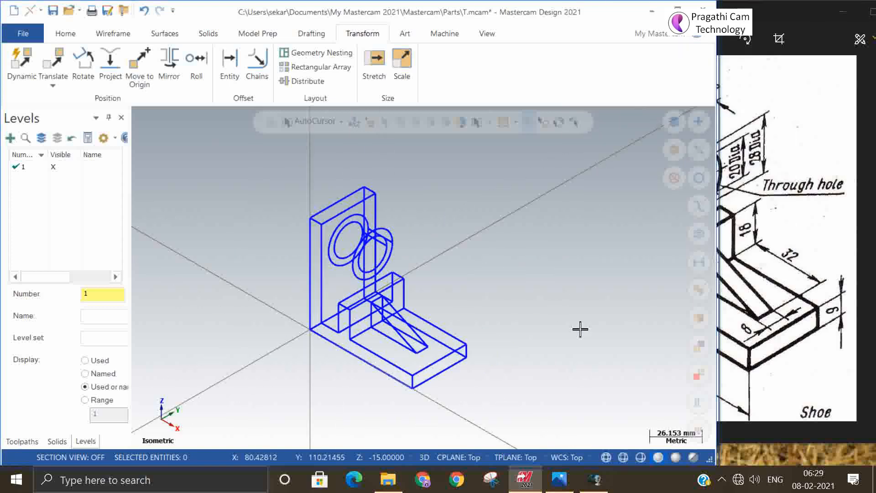
# Save the part as the Mastercam file ex26 in the Desktop folder My channel > Drawing file used.
pyautogui.click(53, 14)
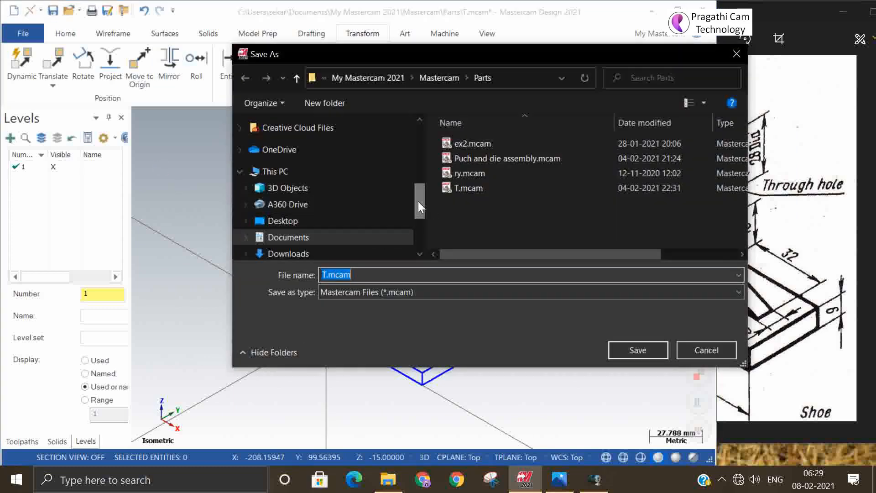
pyautogui.moveTo(418, 201); pyautogui.dragTo(414, 222)
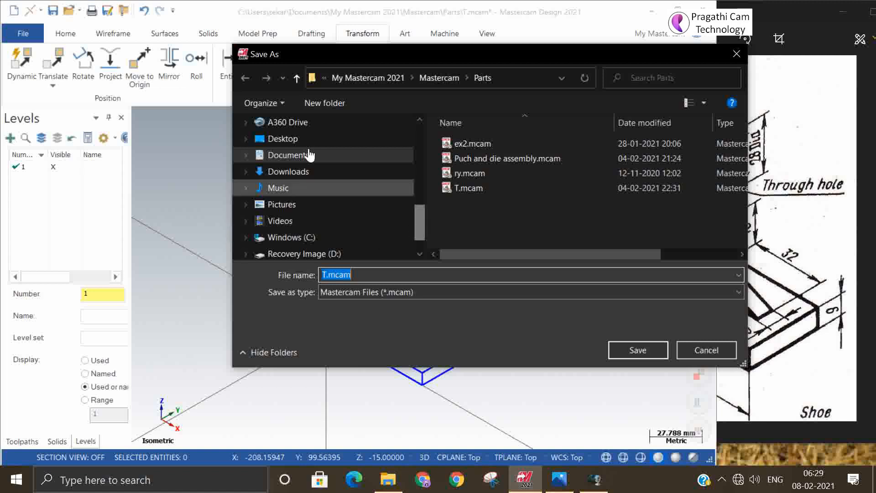
pyautogui.click(299, 140)
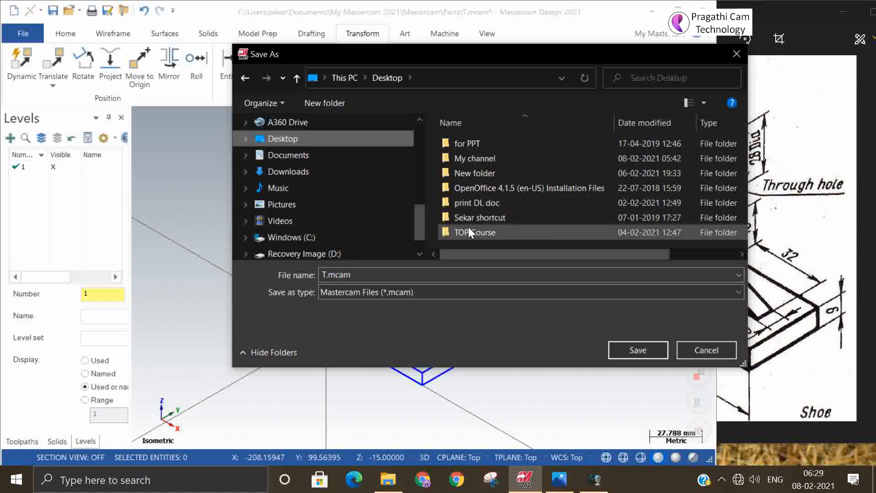
pyautogui.doubleClick(471, 160)
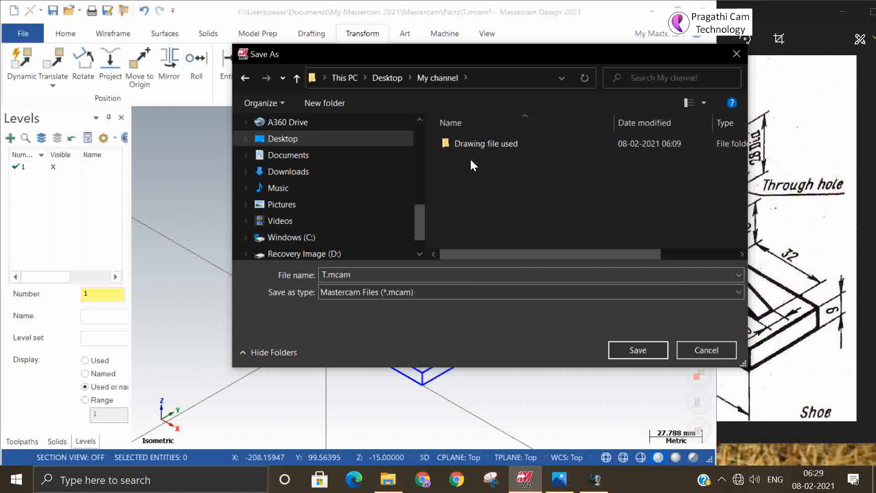
pyautogui.doubleClick(473, 144)
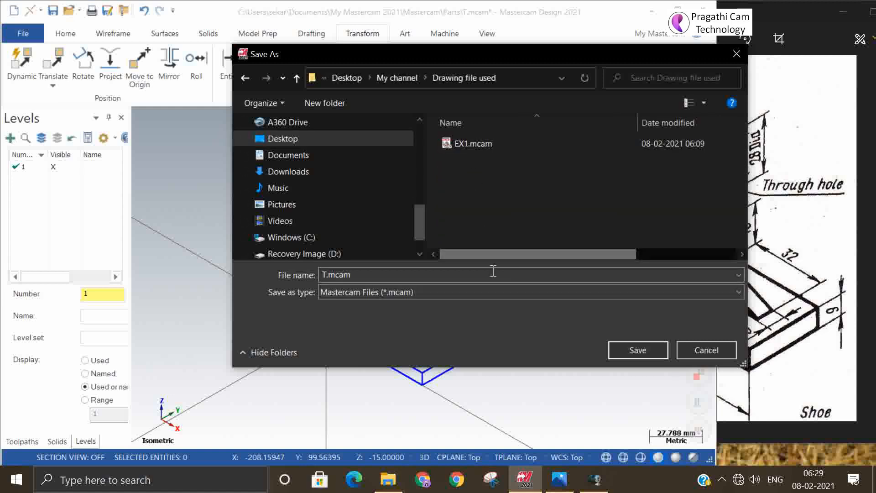
pyautogui.click(409, 279)
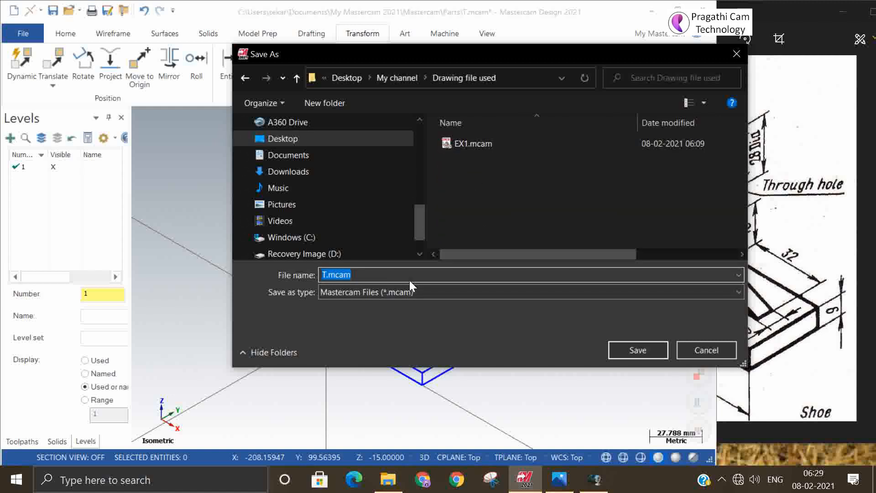
pyautogui.write('ex')
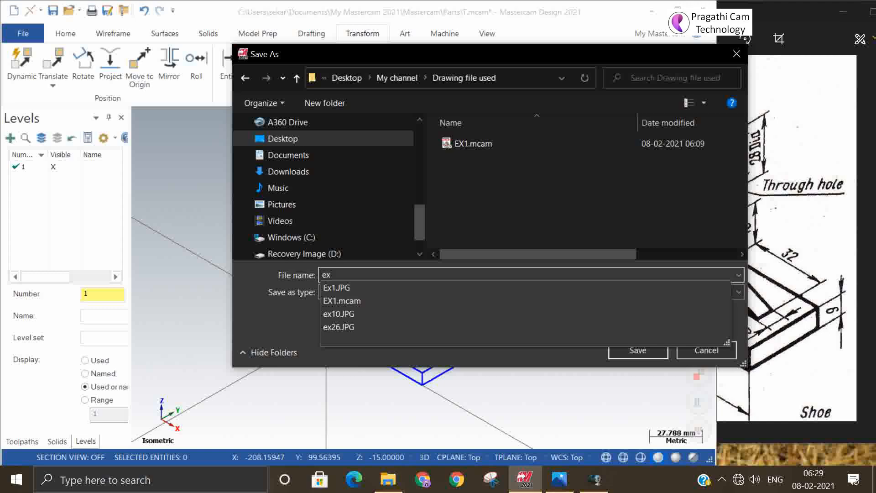
pyautogui.write('26')
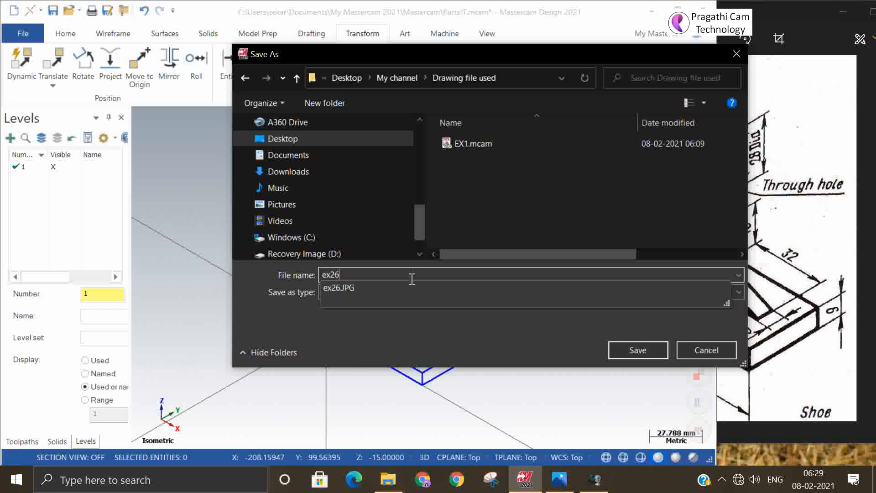
pyautogui.click(639, 352)
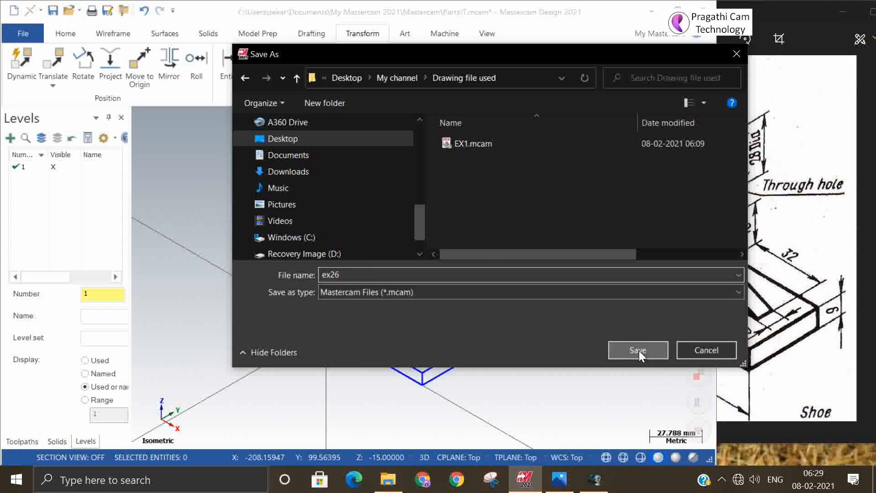
pyautogui.click(639, 351)
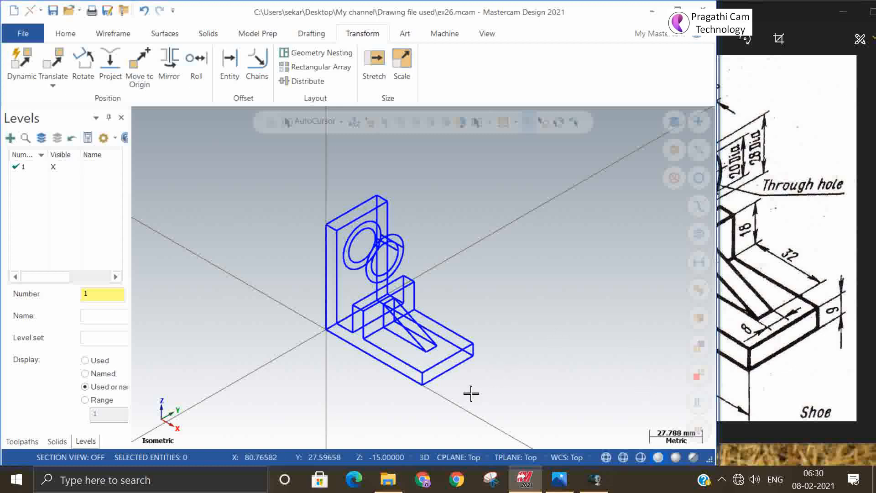
# Look over the completed wireframe from another angle and restore the isometric view.
pyautogui.moveTo(471, 393); pyautogui.dragTo(508, 434, button='middle')
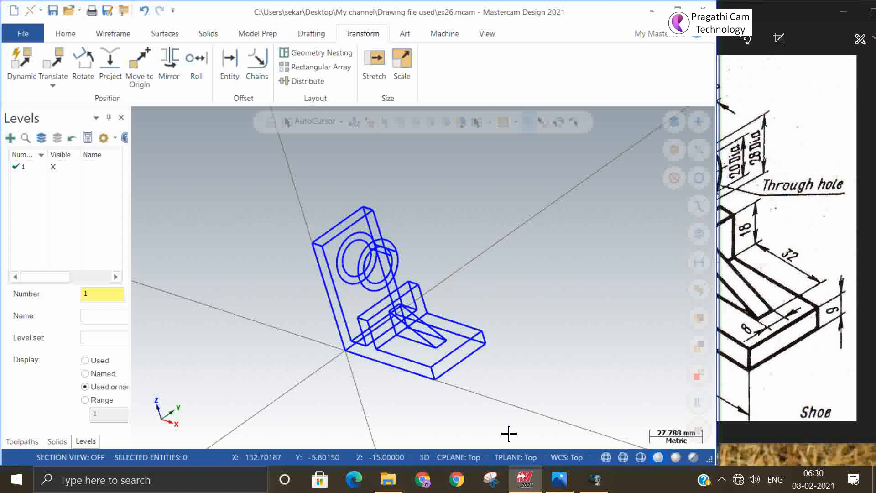
pyautogui.rightClick(413, 188)
pyautogui.click(450, 313)
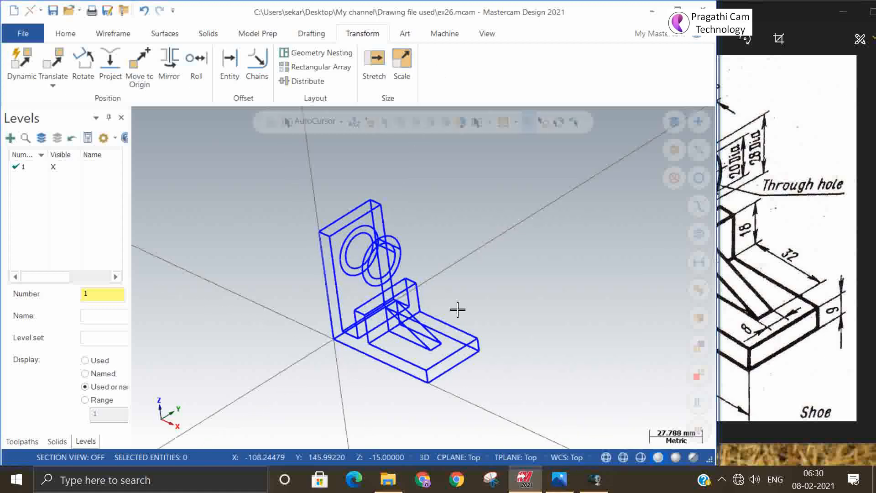